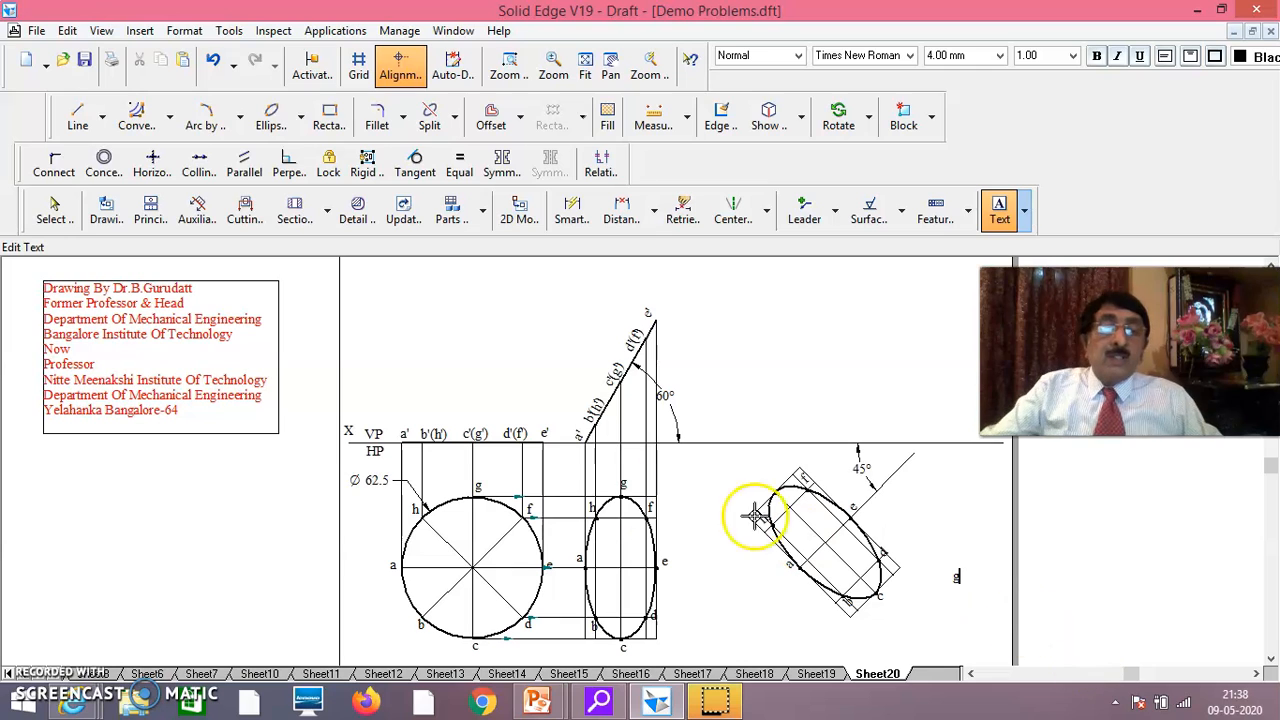
Move the loose g label beside the upper-left point of the ellipse tilted at 45°.
left_click(54, 210)
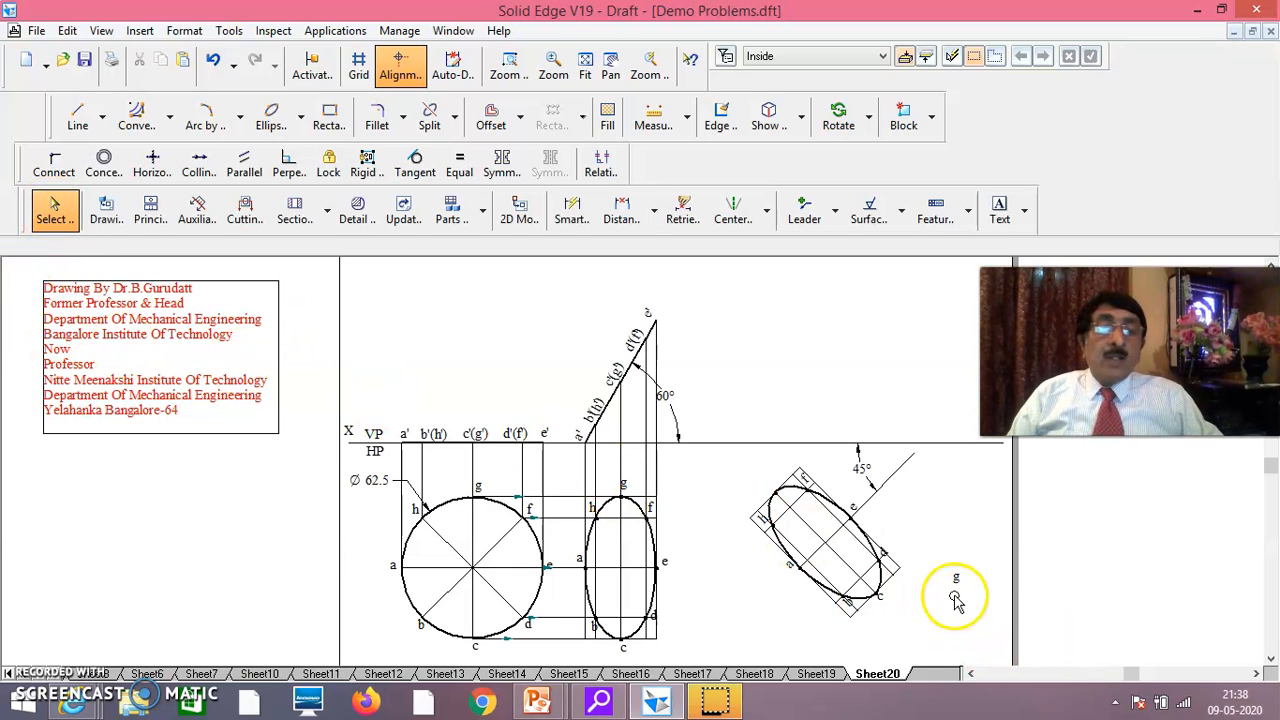
left_click(956, 586)
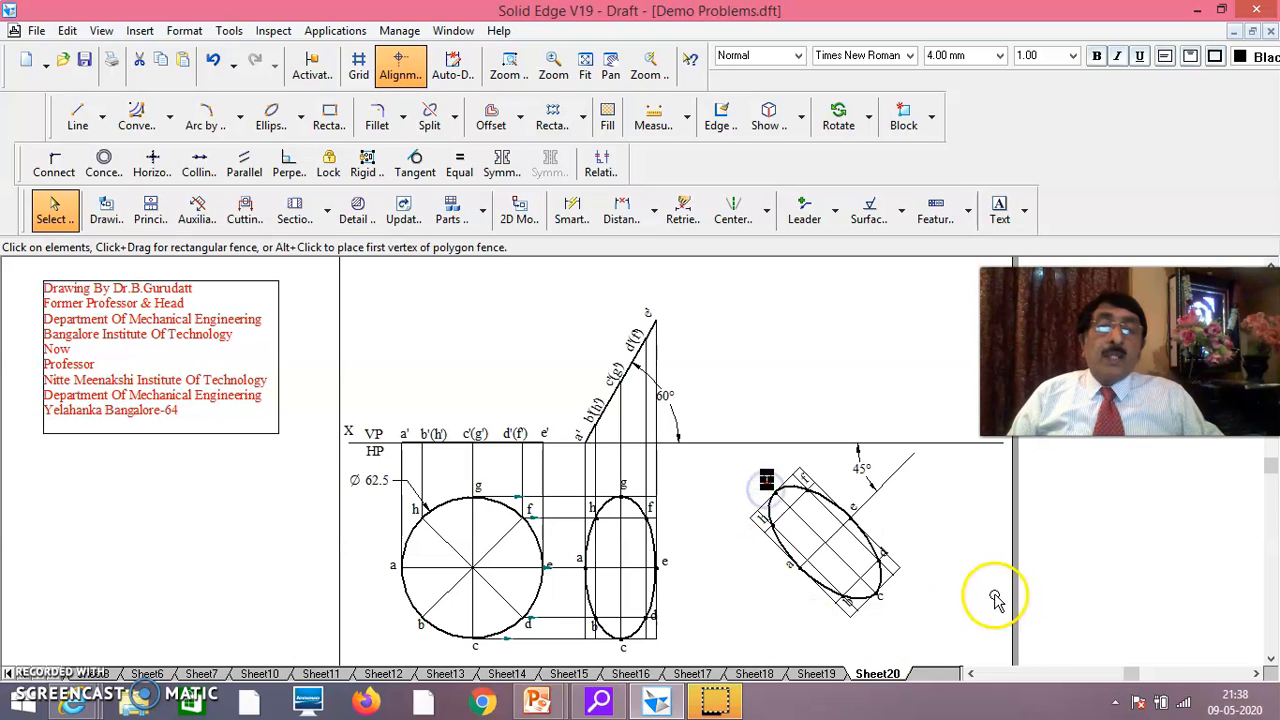
left_click(965, 570)
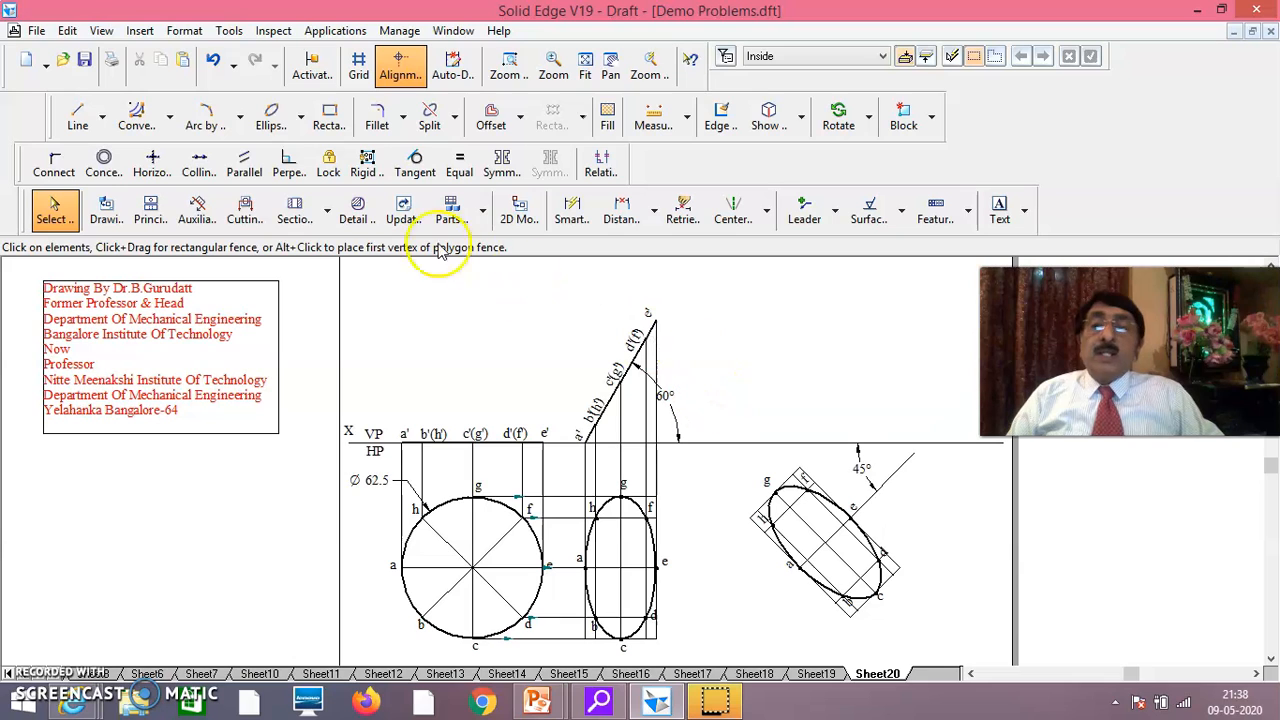
Draw thin horizontal projectors from e', d'(f'), c'(g') and b'(h') on the 60° line across to above the tilted ellipse, ending in vertical alignment.
left_click(77, 116)
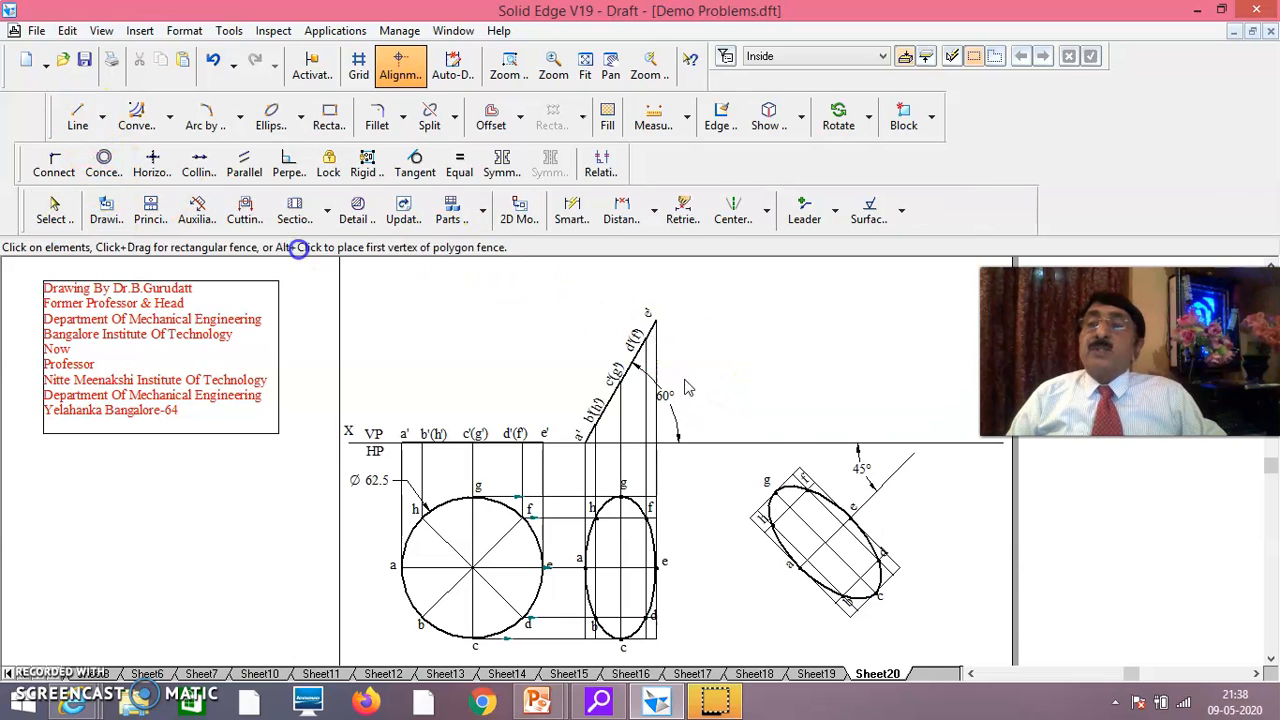
left_click(653, 319)
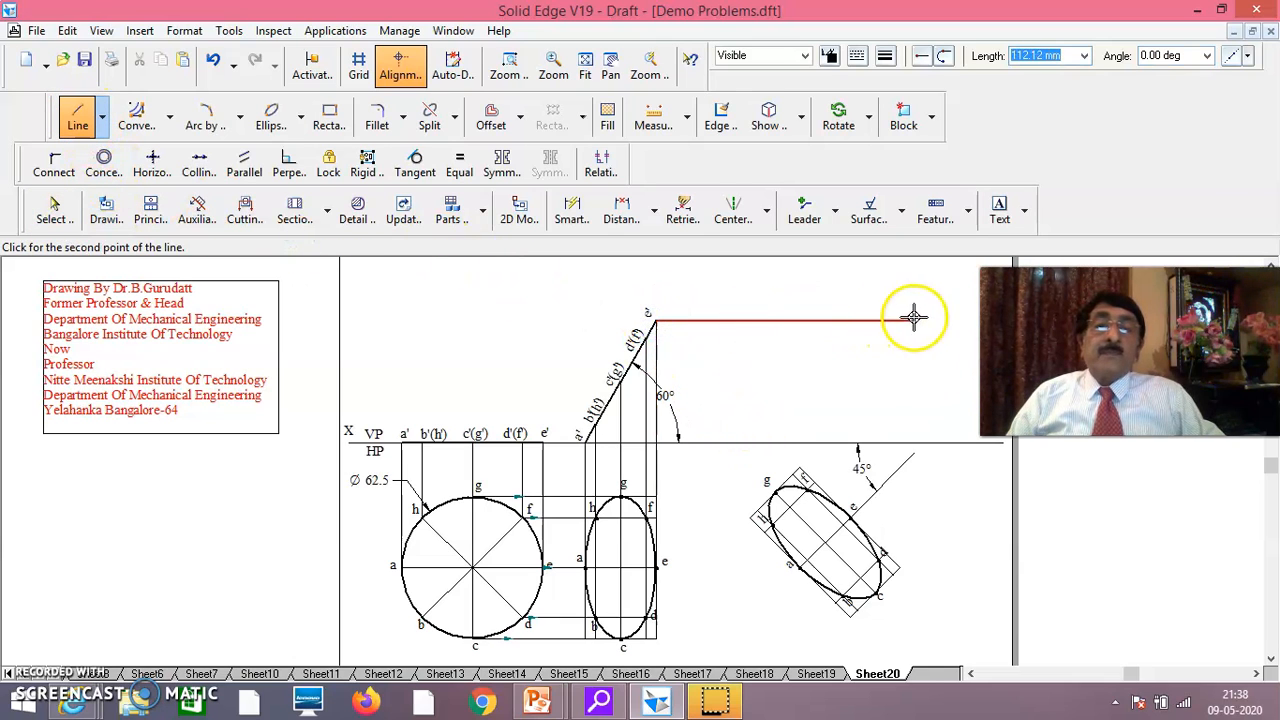
left_click(955, 319)
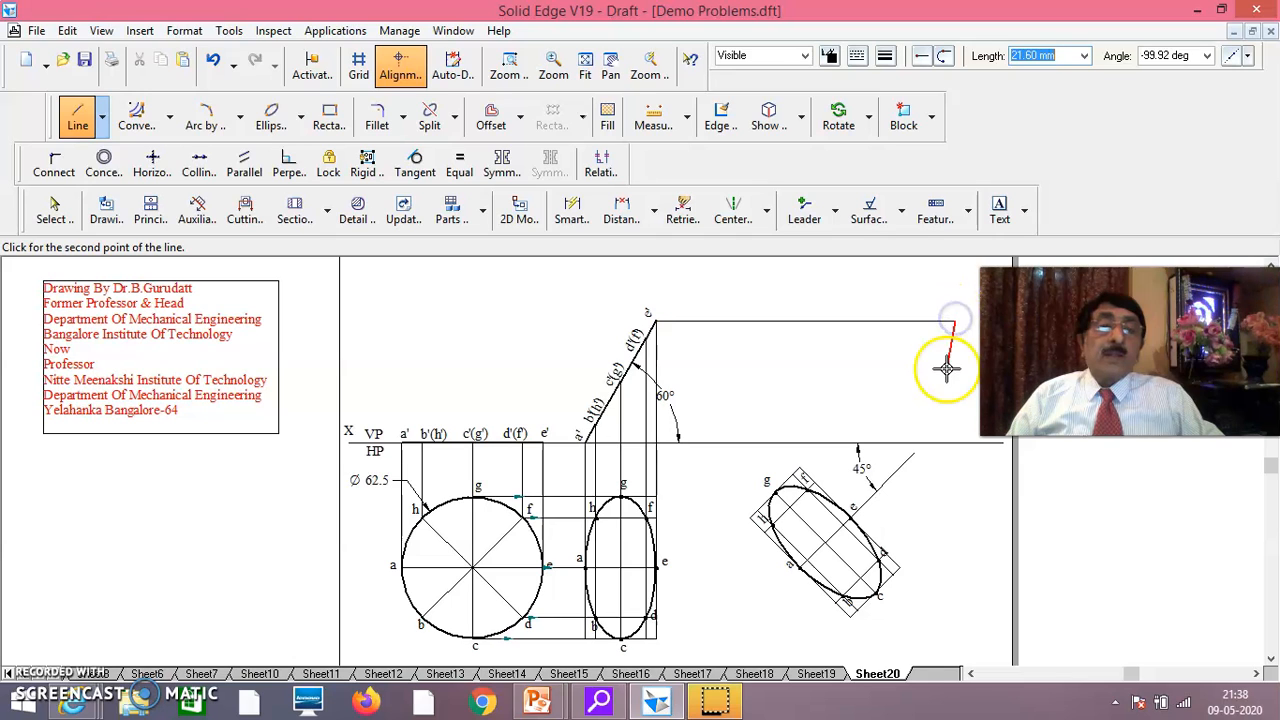
left_click(646, 338)
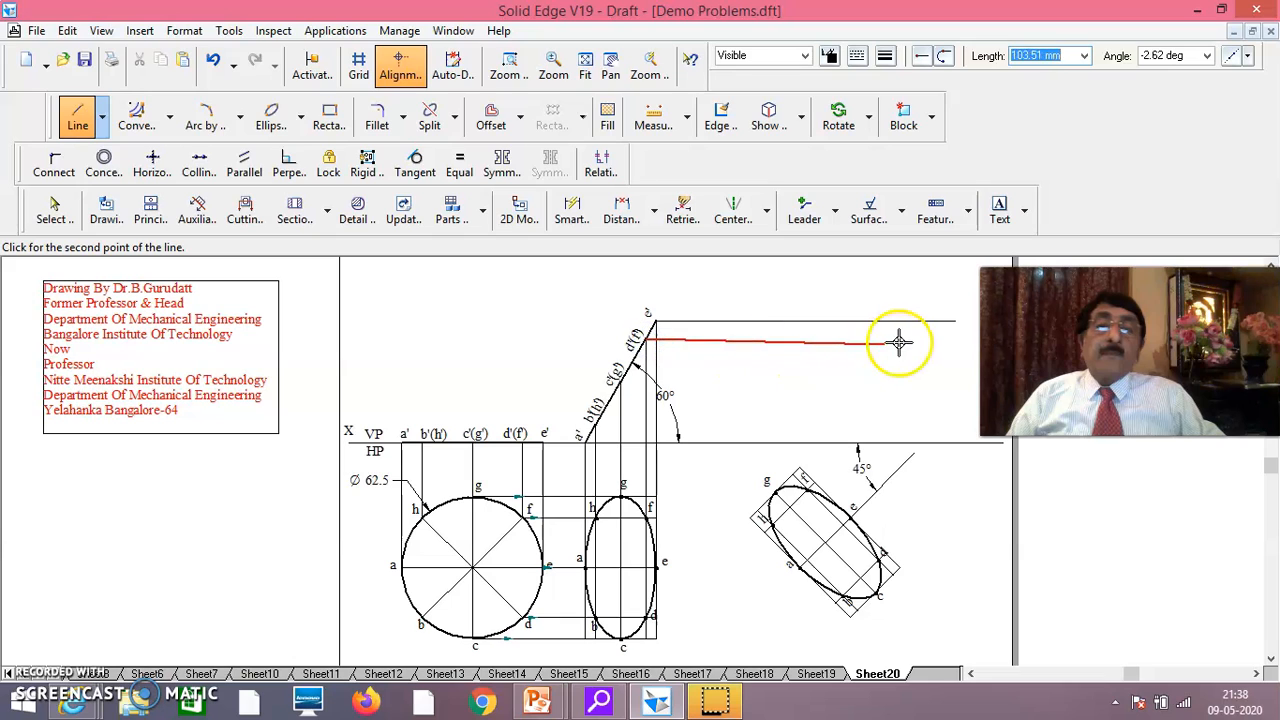
left_click(957, 339)
right_click(950, 357)
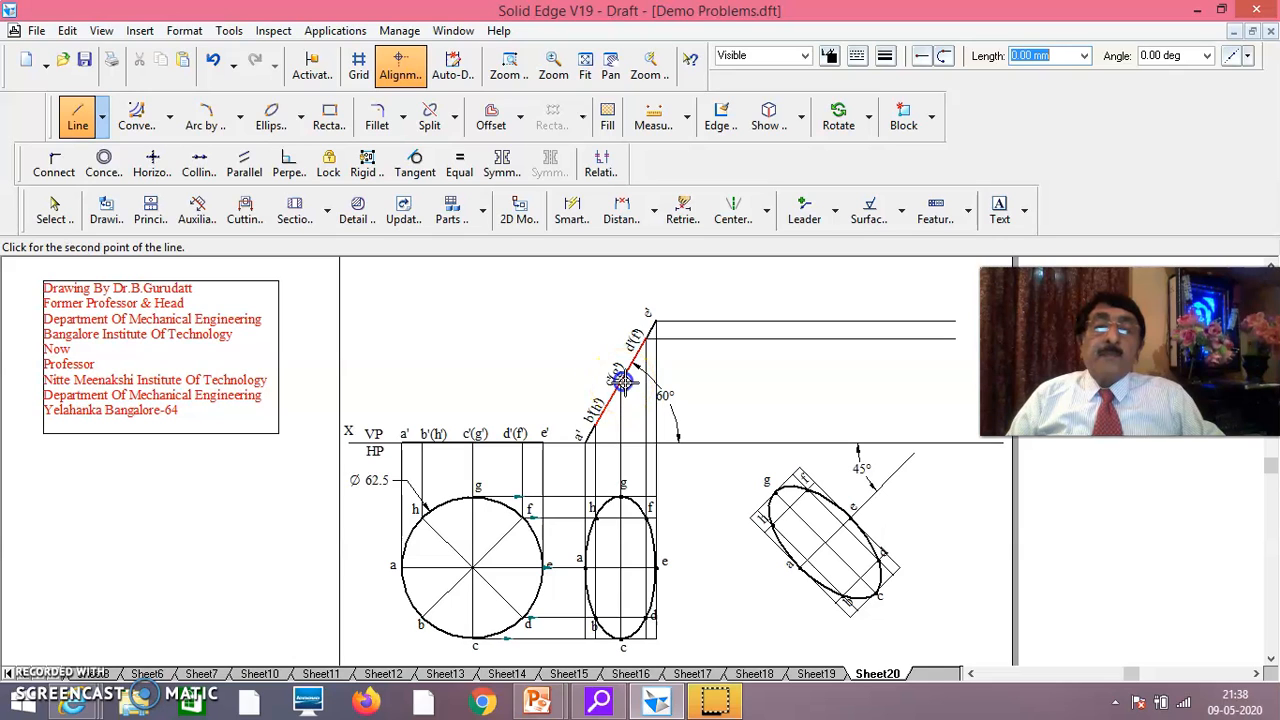
left_click(955, 381)
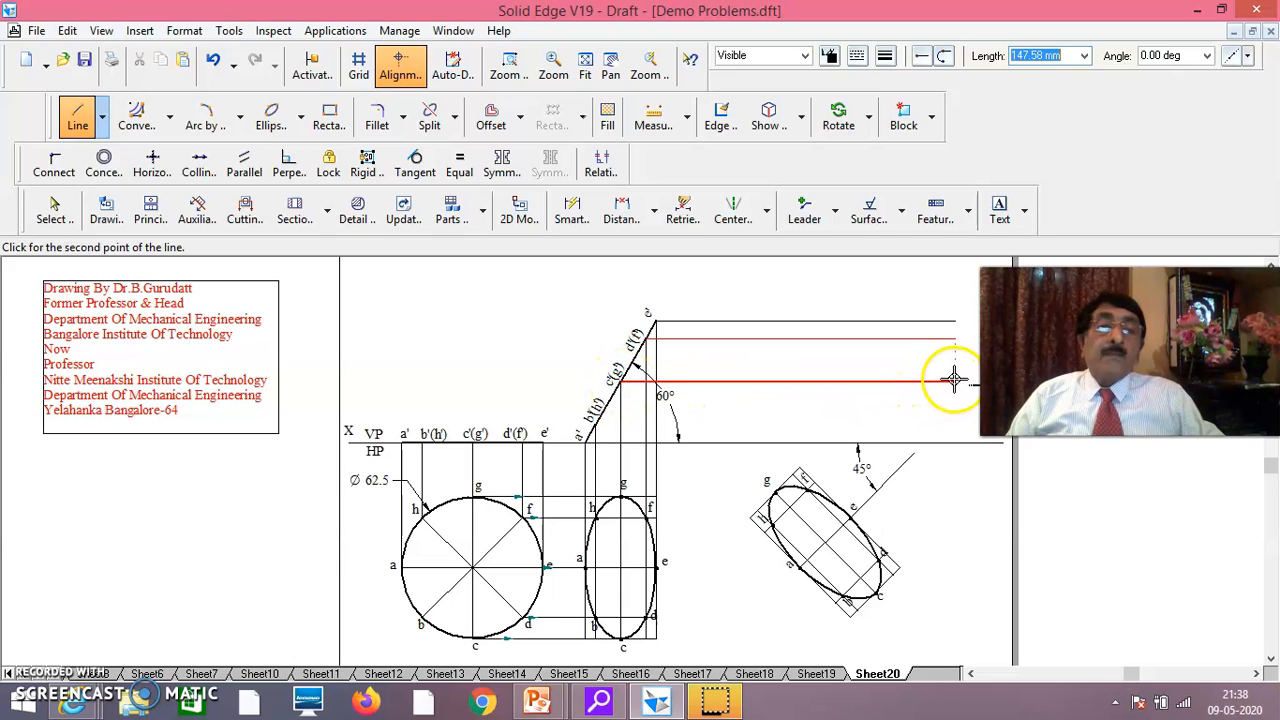
right_click(951, 389)
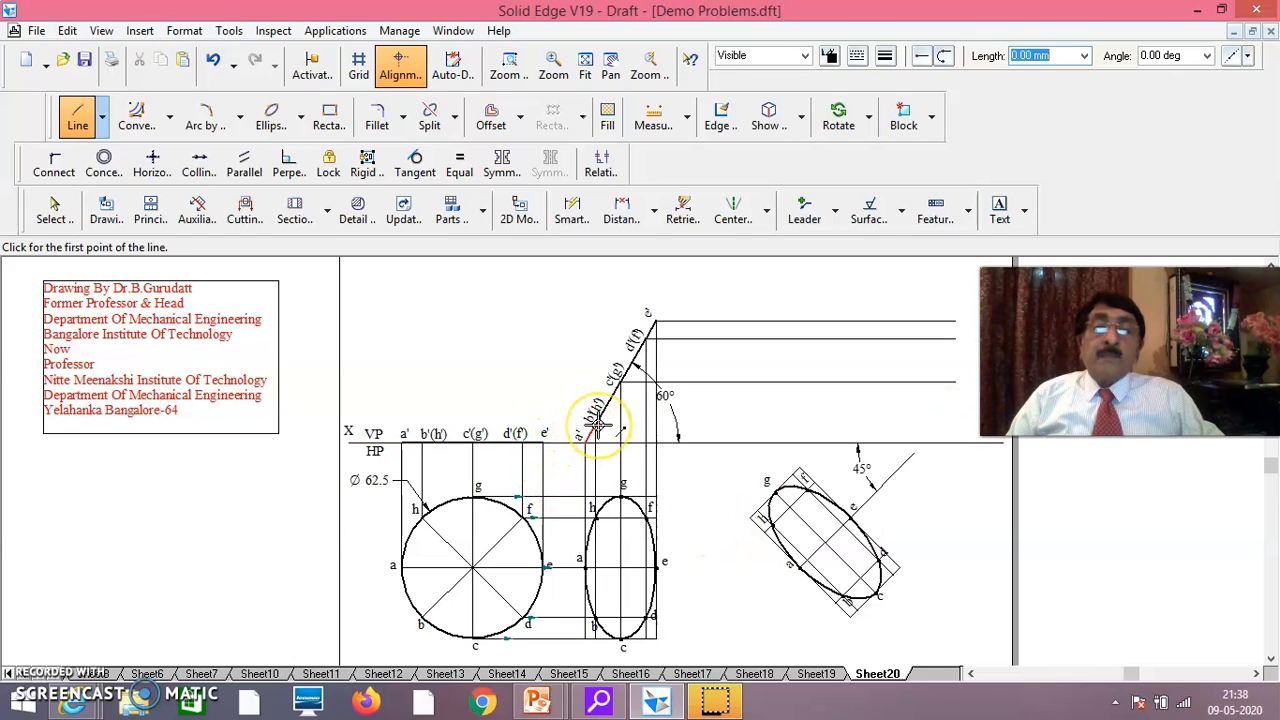
left_click_drag(596, 425, 956, 426)
right_click(971, 487)
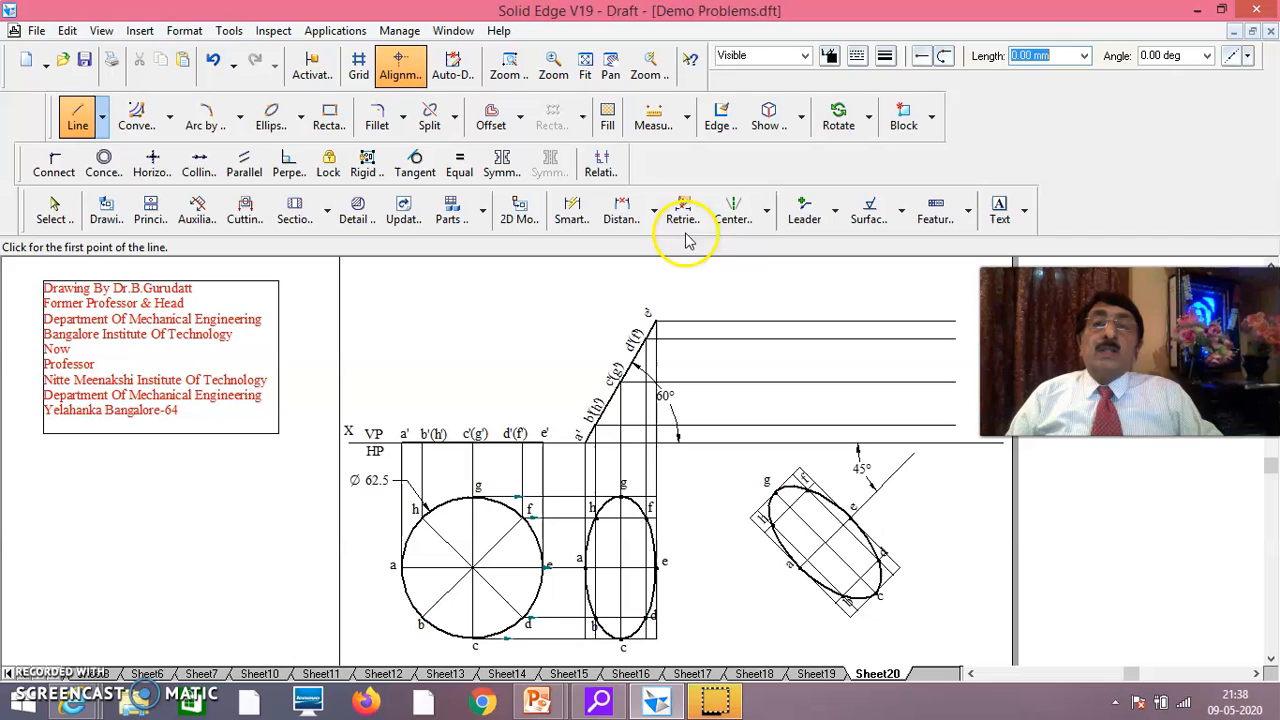
Add rightward leader arrows near the start of the four horizontal projectors and on the XY line.
left_click(804, 212)
left_click(692, 318)
left_click(678, 321)
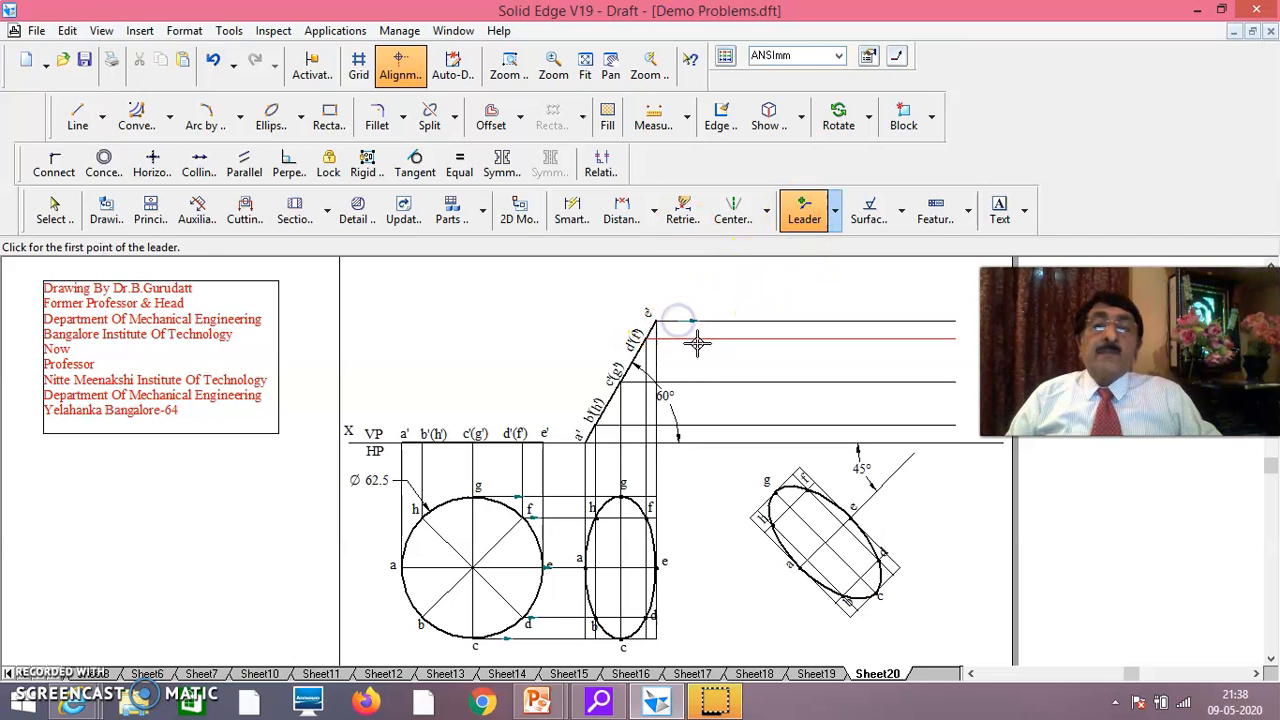
left_click(690, 384)
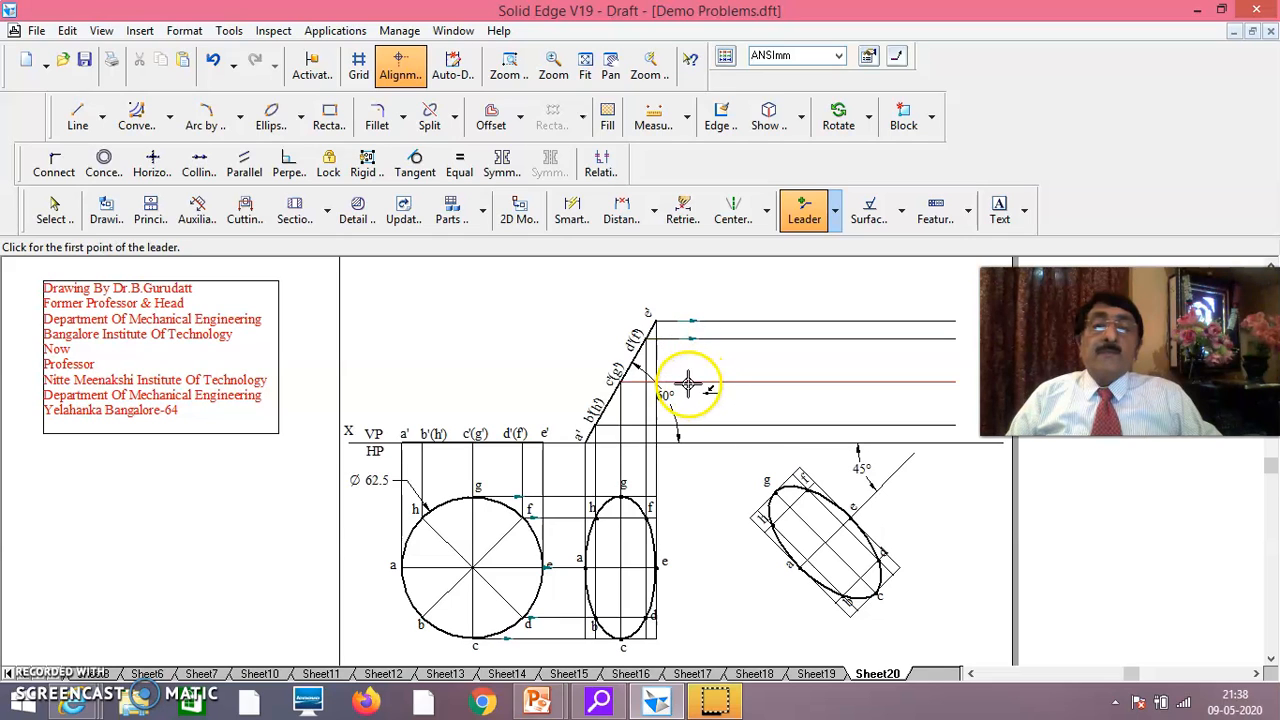
left_click(670, 383)
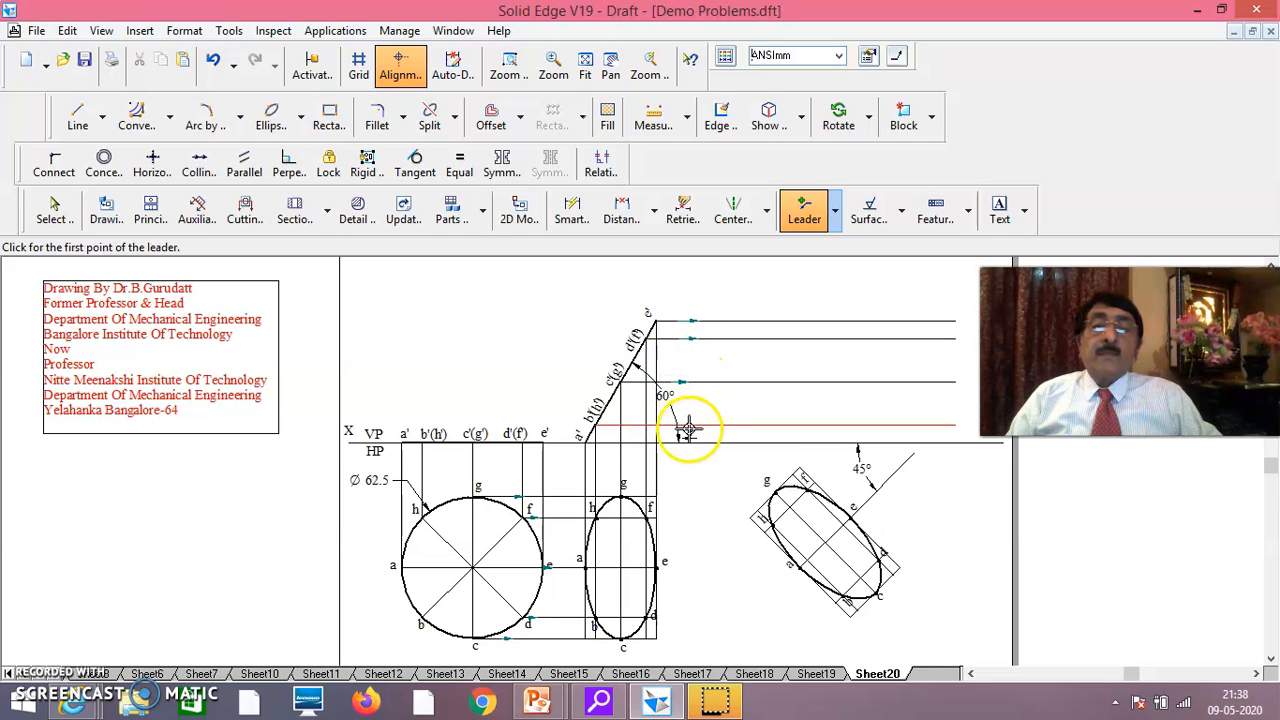
left_click(679, 427)
left_click(693, 443)
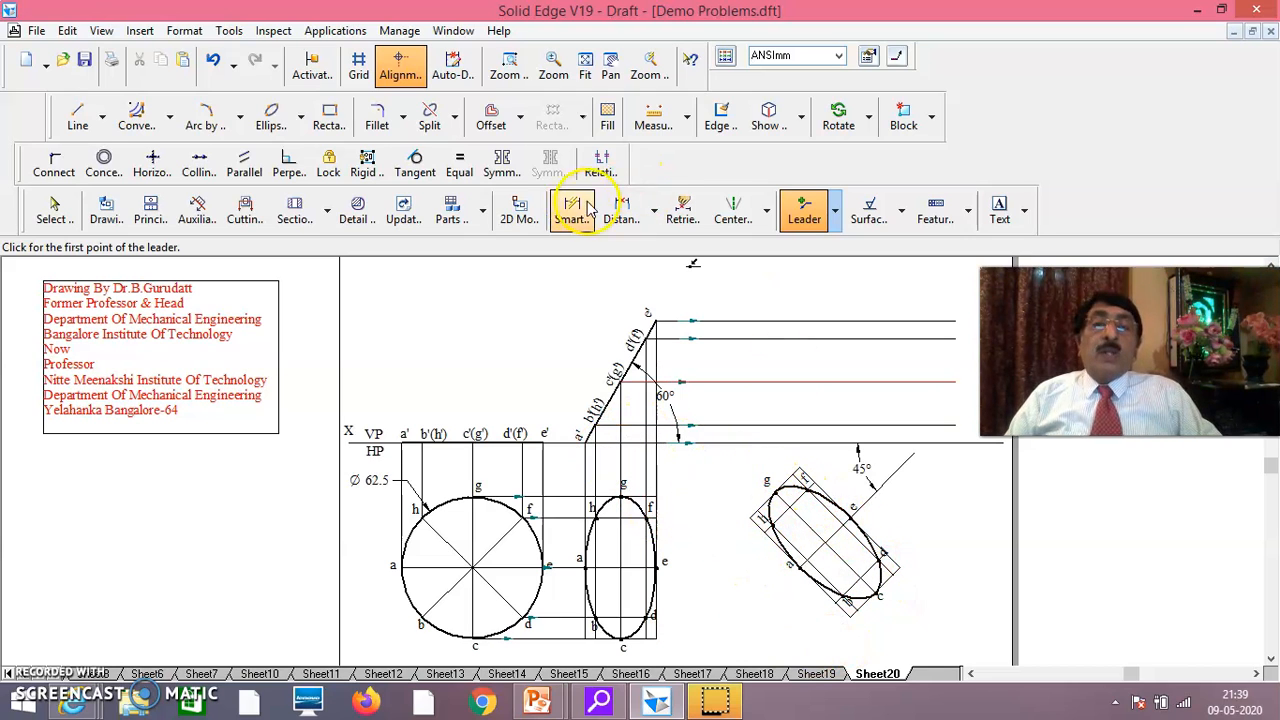
Draw a vertical projector from point g of the tilted ellipse up to the horizontal projector through e'.
left_click(509, 68)
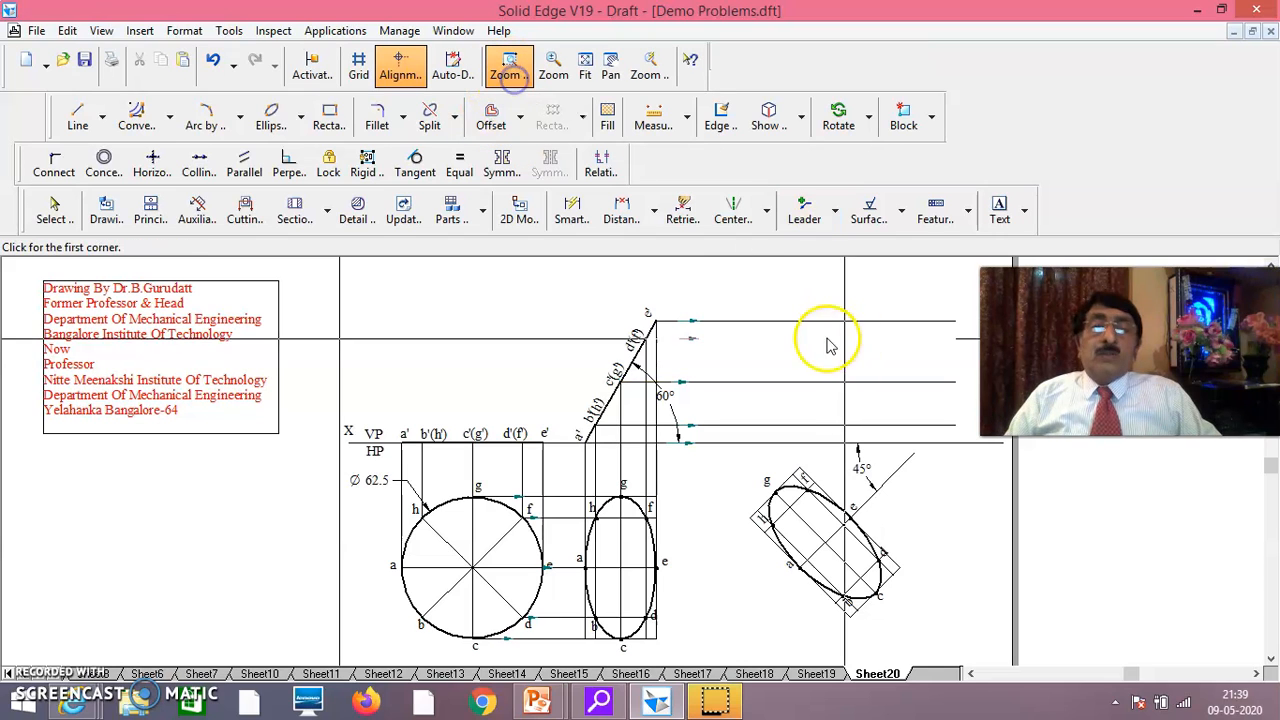
mouse_move(724, 286)
left_mouse_down()
mouse_move(726, 449)
mouse_move(749, 614)
mouse_move(944, 648)
mouse_move(926, 622)
left_mouse_up()
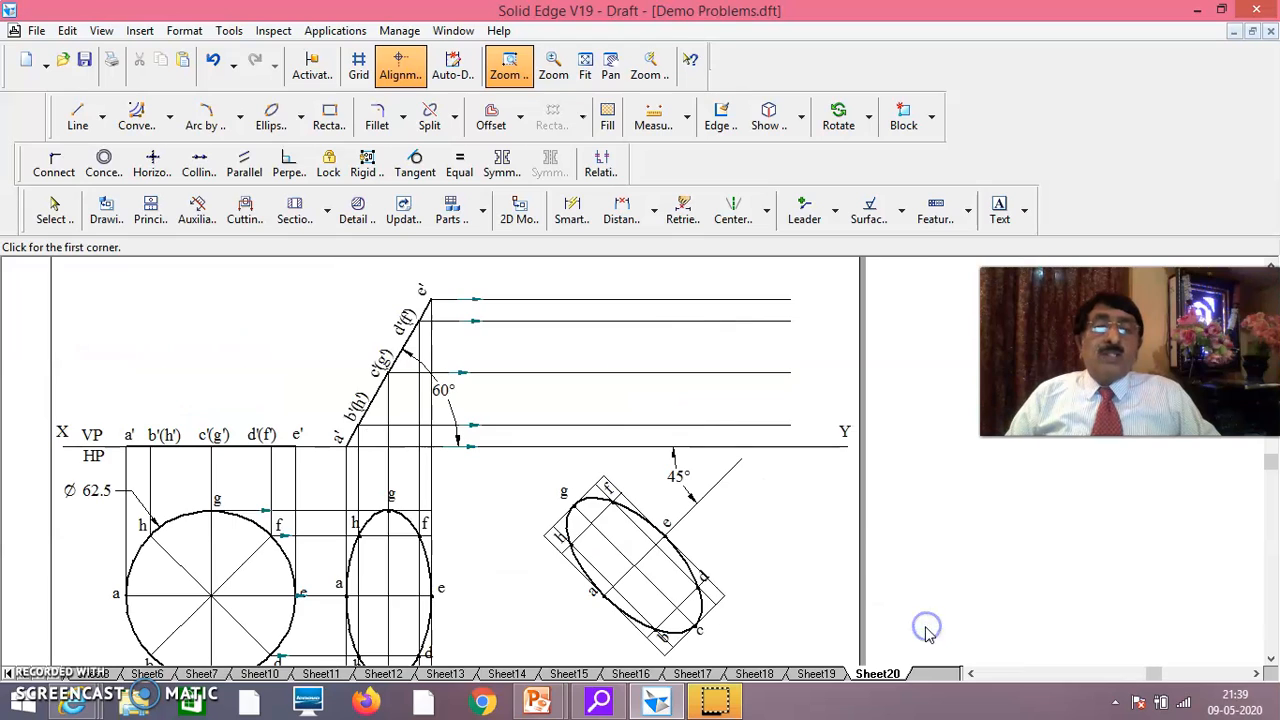
key("Escape")
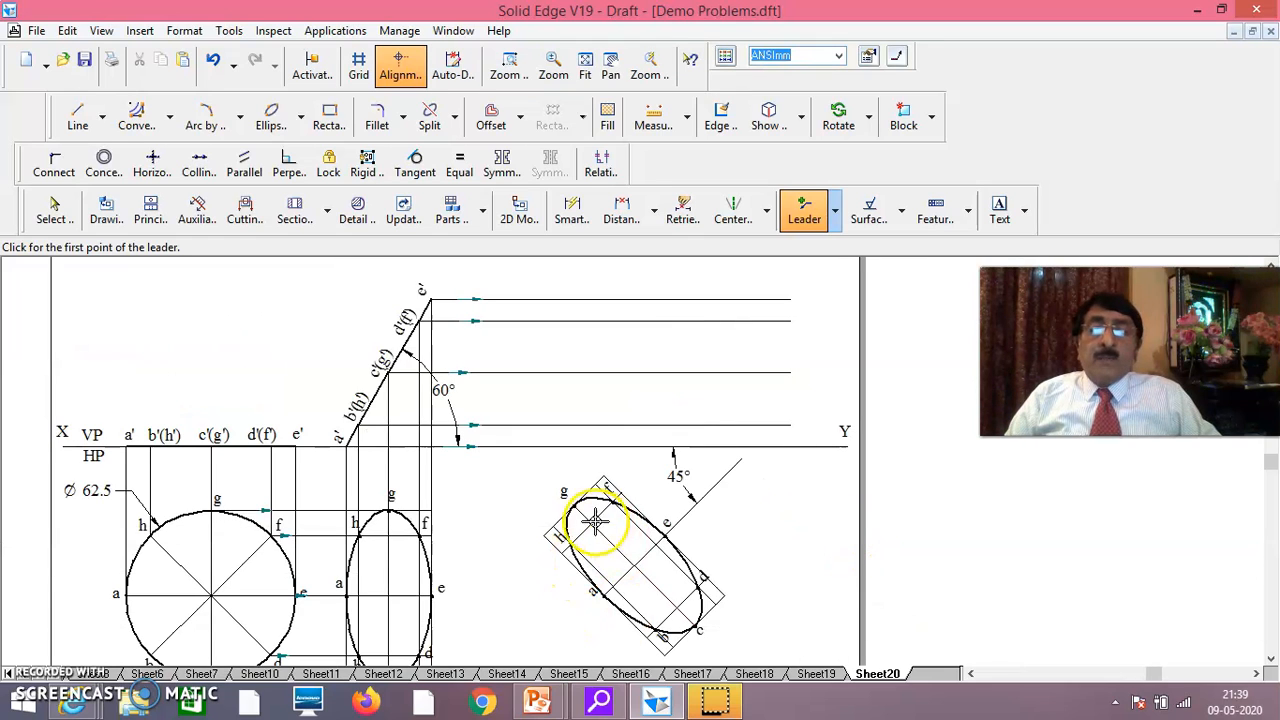
left_click(571, 508)
right_click(580, 462)
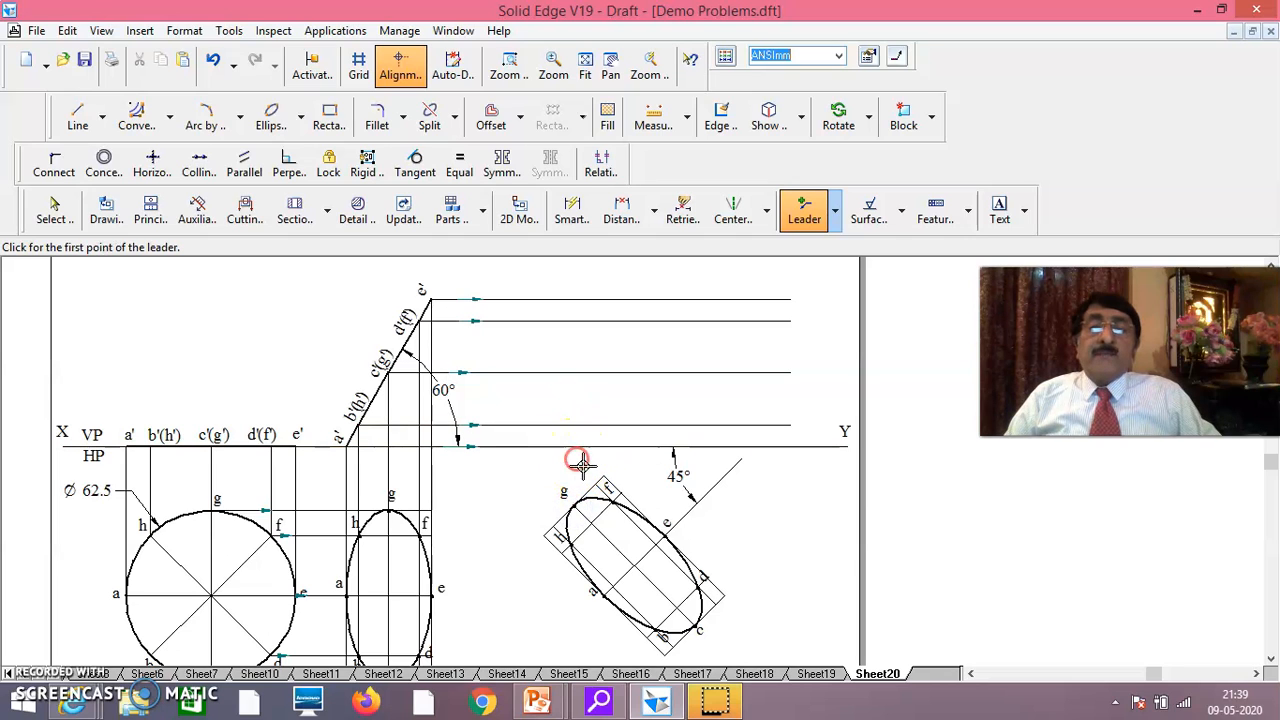
left_click(77, 117)
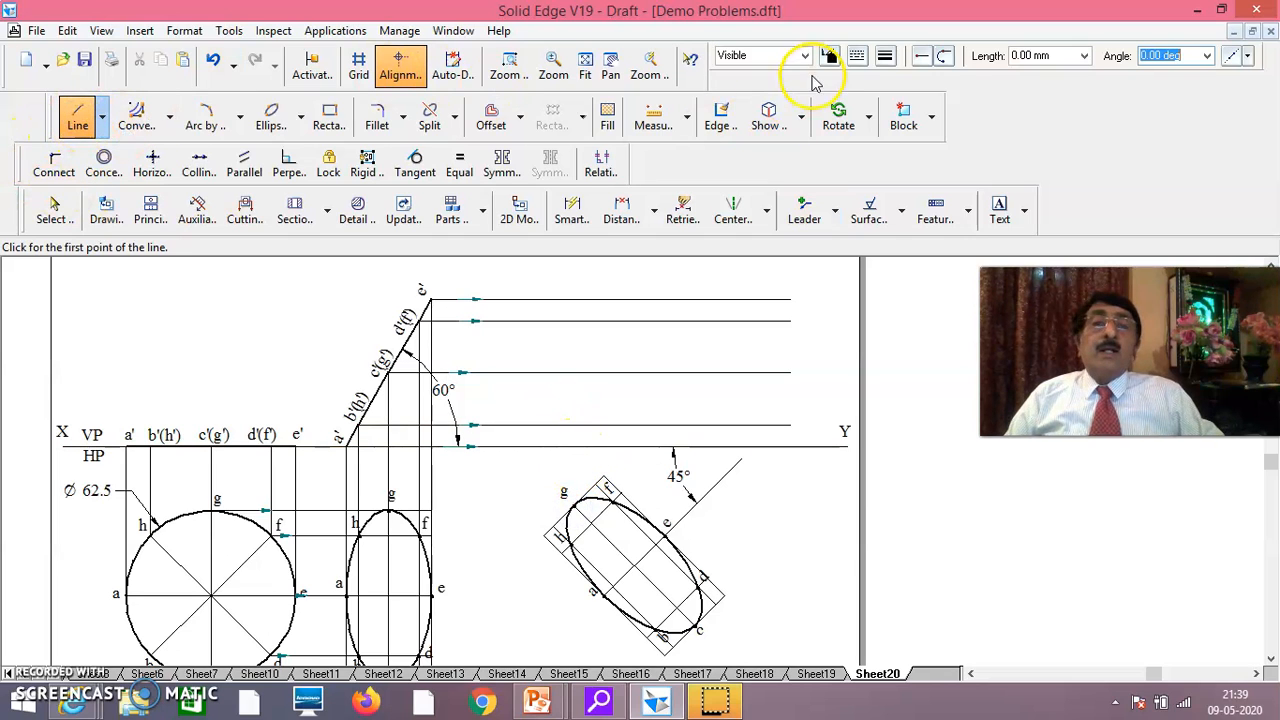
left_click(885, 58)
left_click(890, 78)
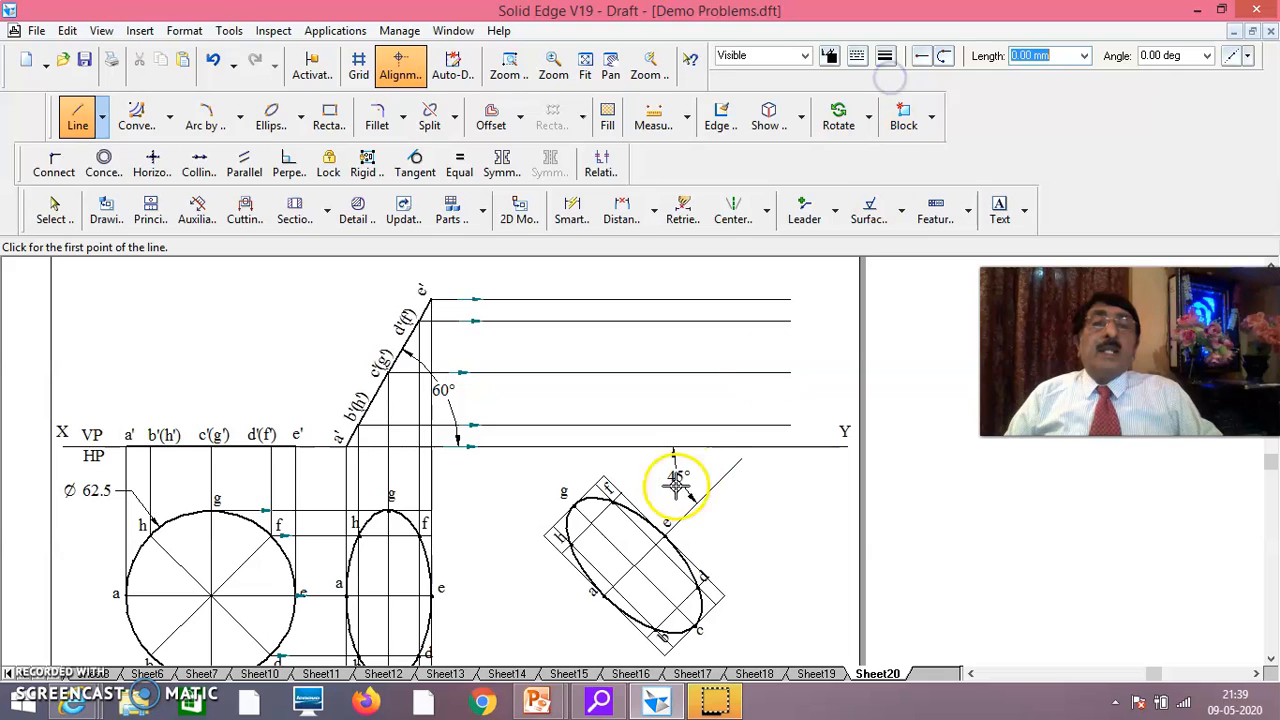
left_click(570, 496)
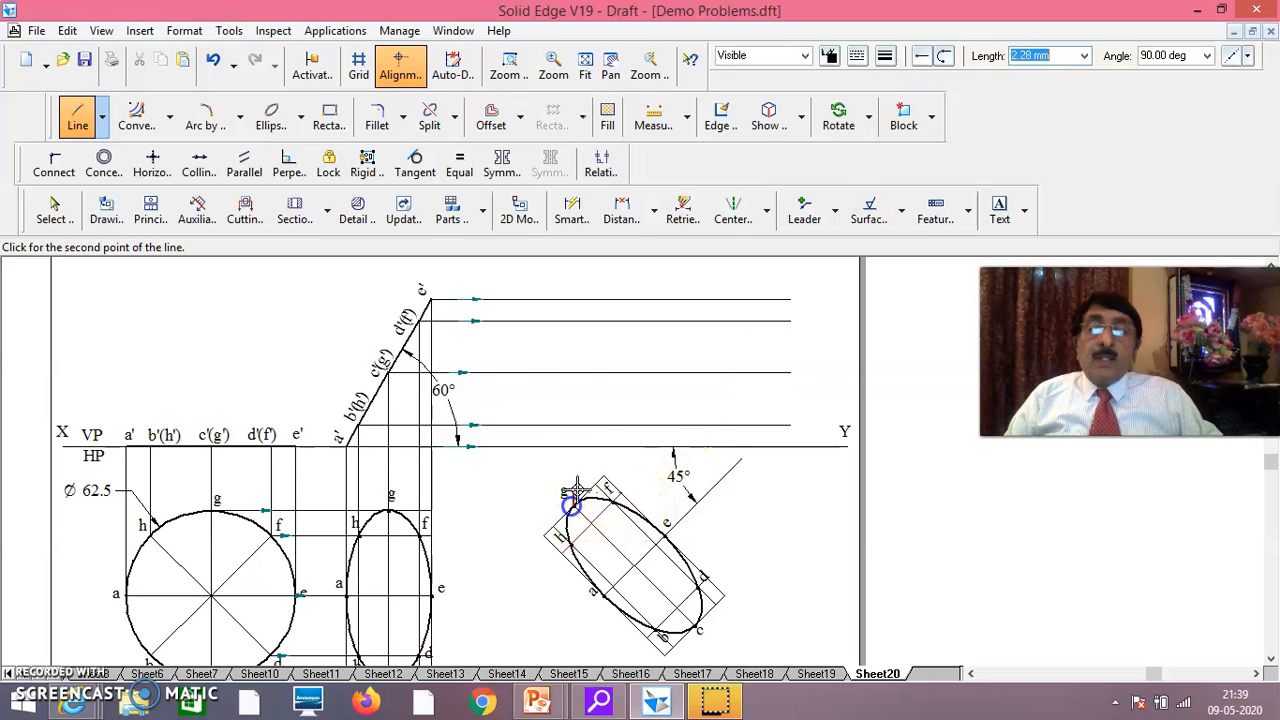
left_click(570, 299)
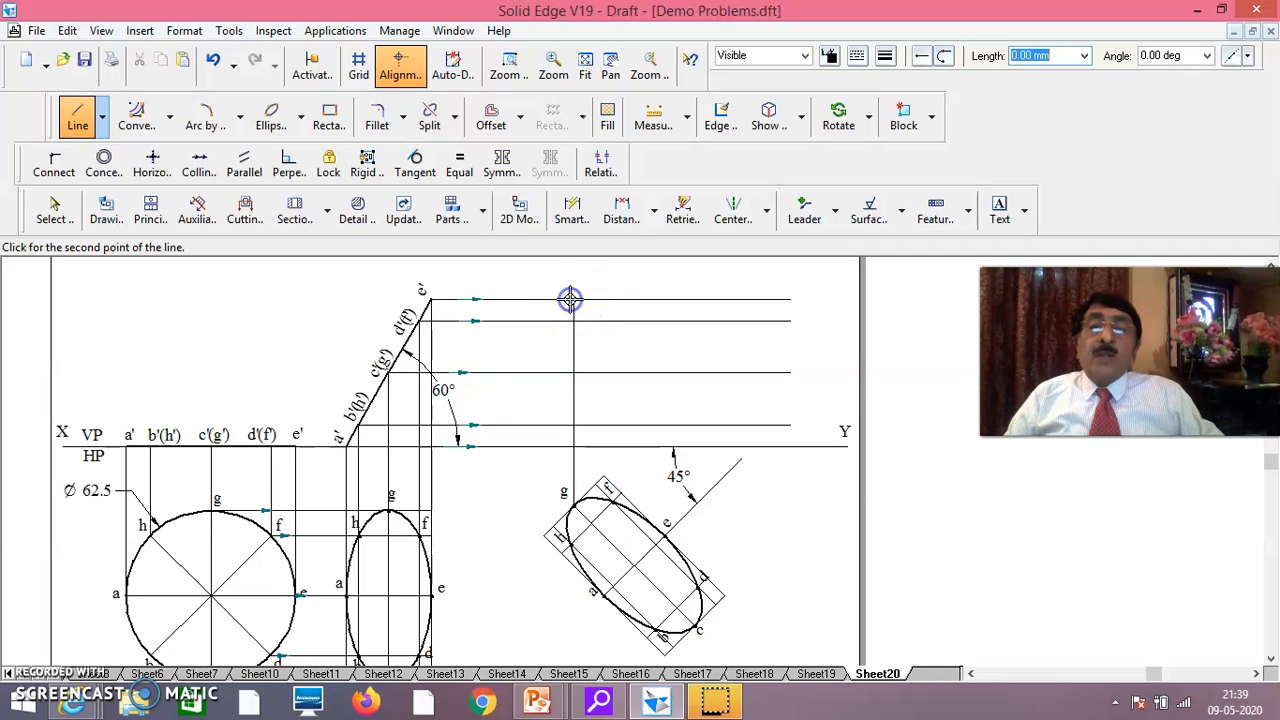
right_click(609, 315)
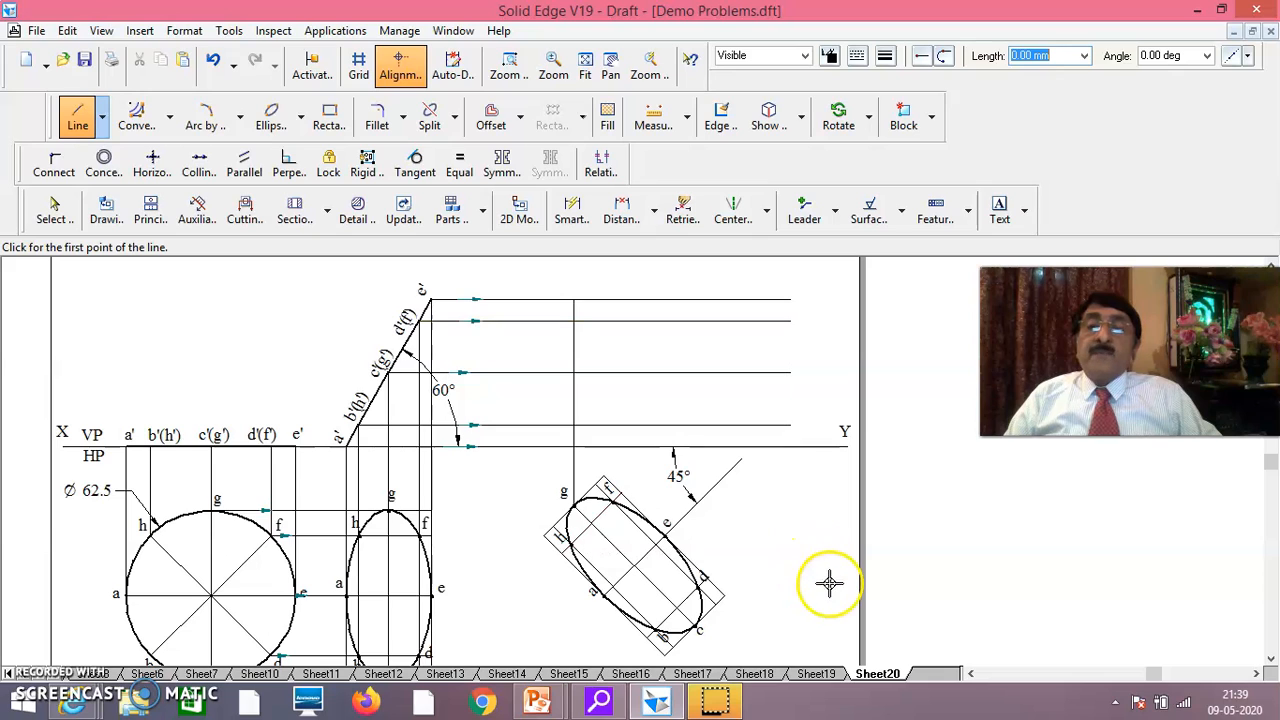
Draw vertical projectors from points f, h and e of the tilted ellipse to above the e' horizontal projector.
left_click(612, 502)
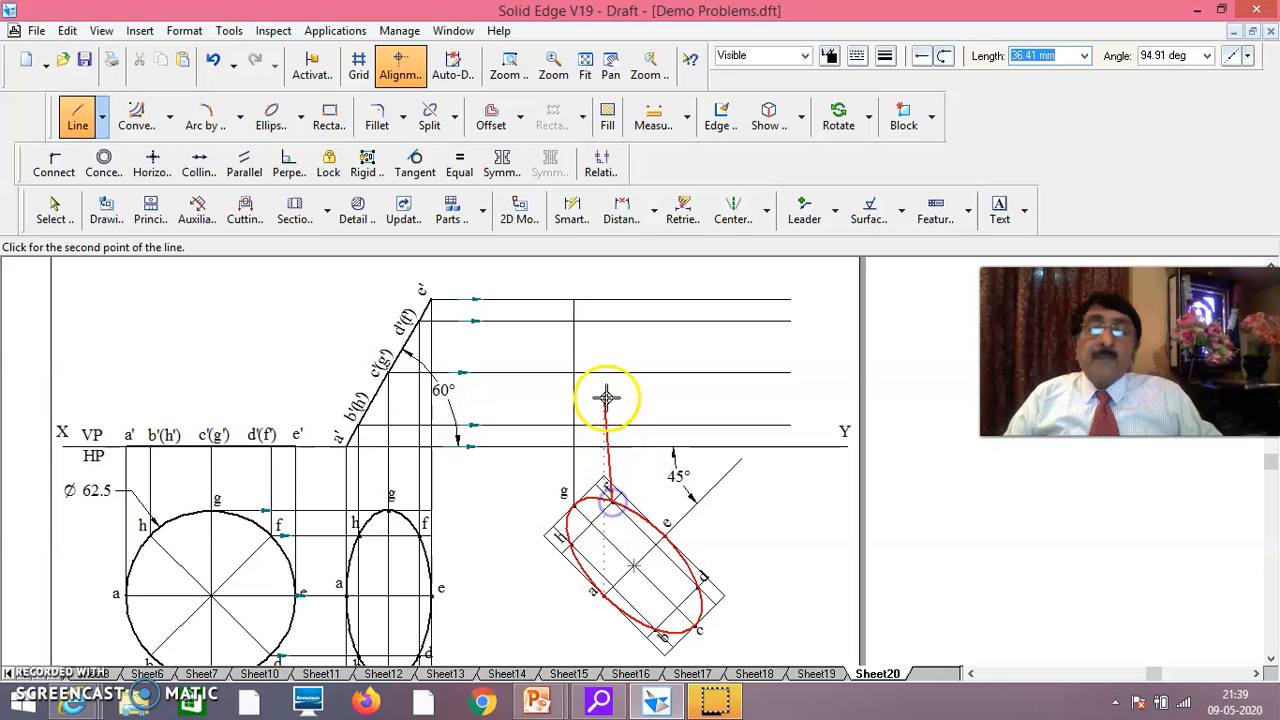
left_click(626, 283)
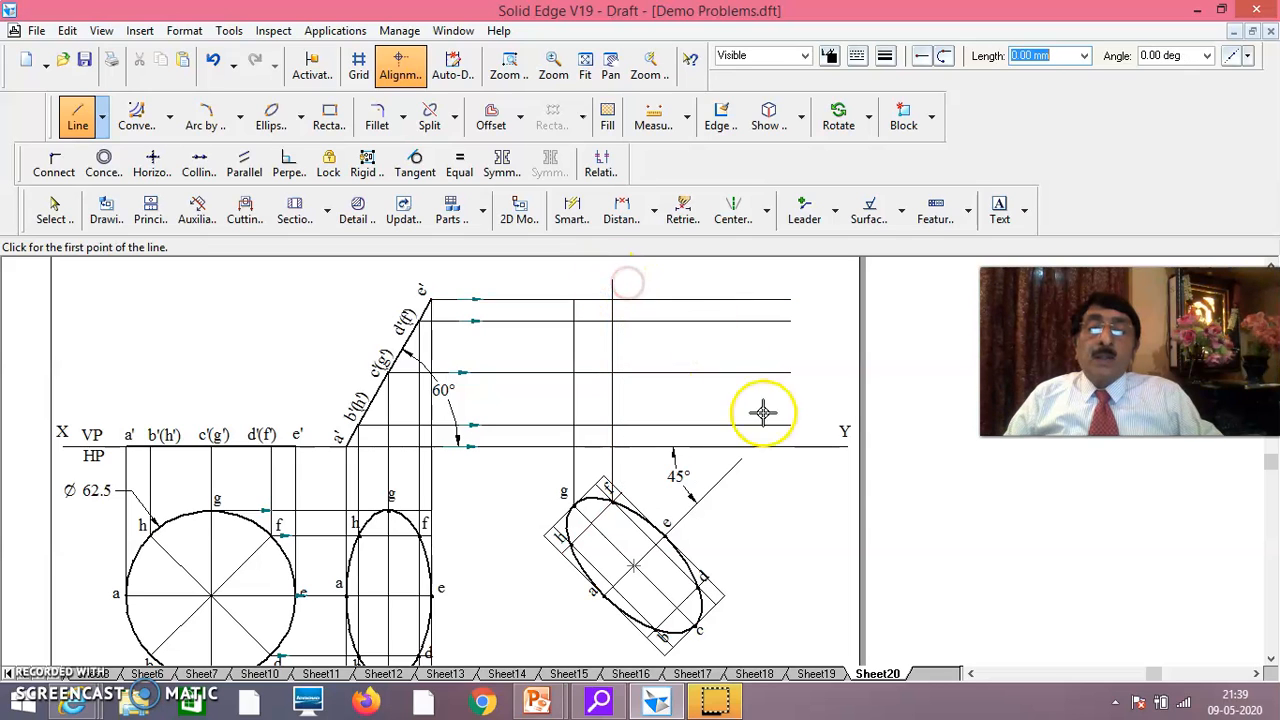
left_click(570, 545)
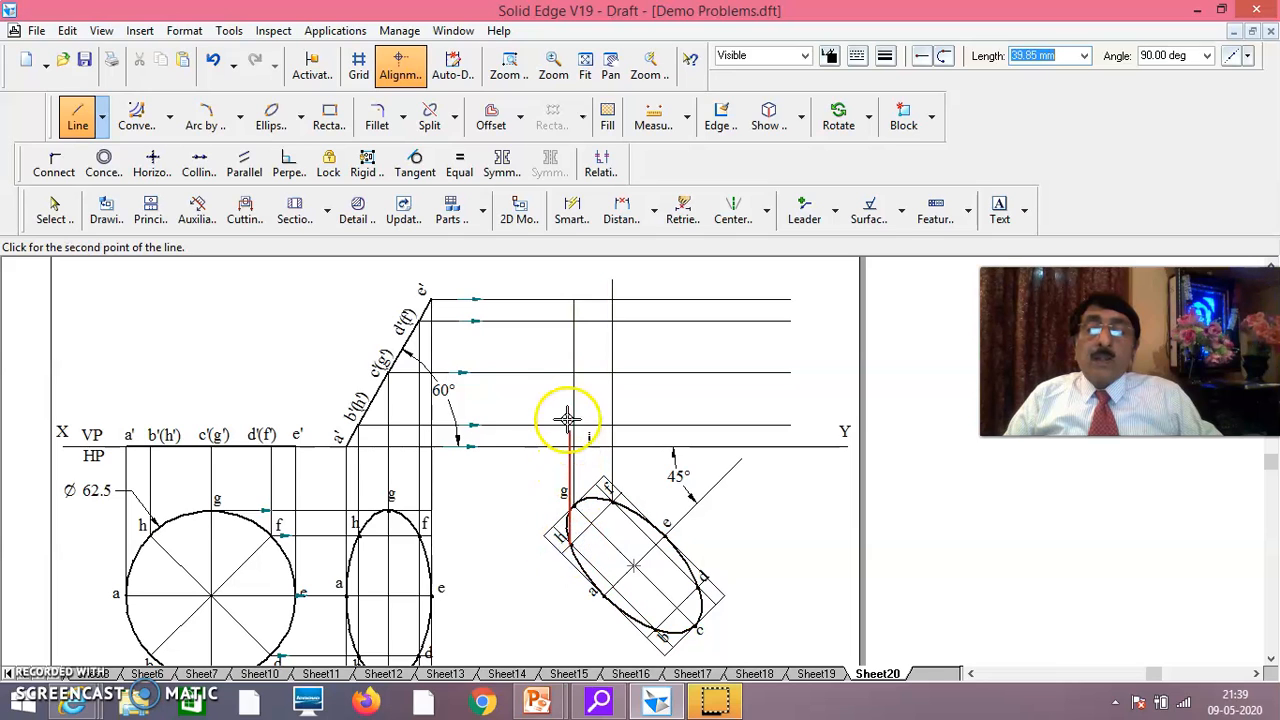
left_click(568, 271)
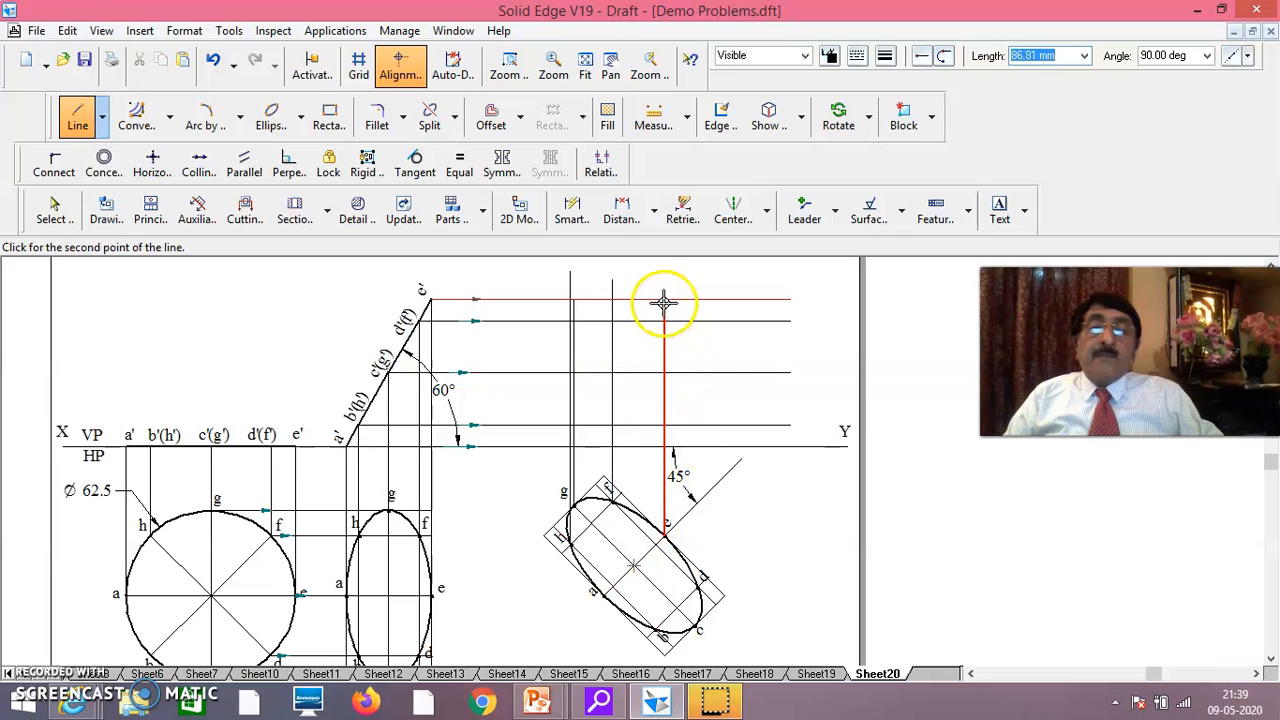
left_click(662, 270)
right_click(700, 277)
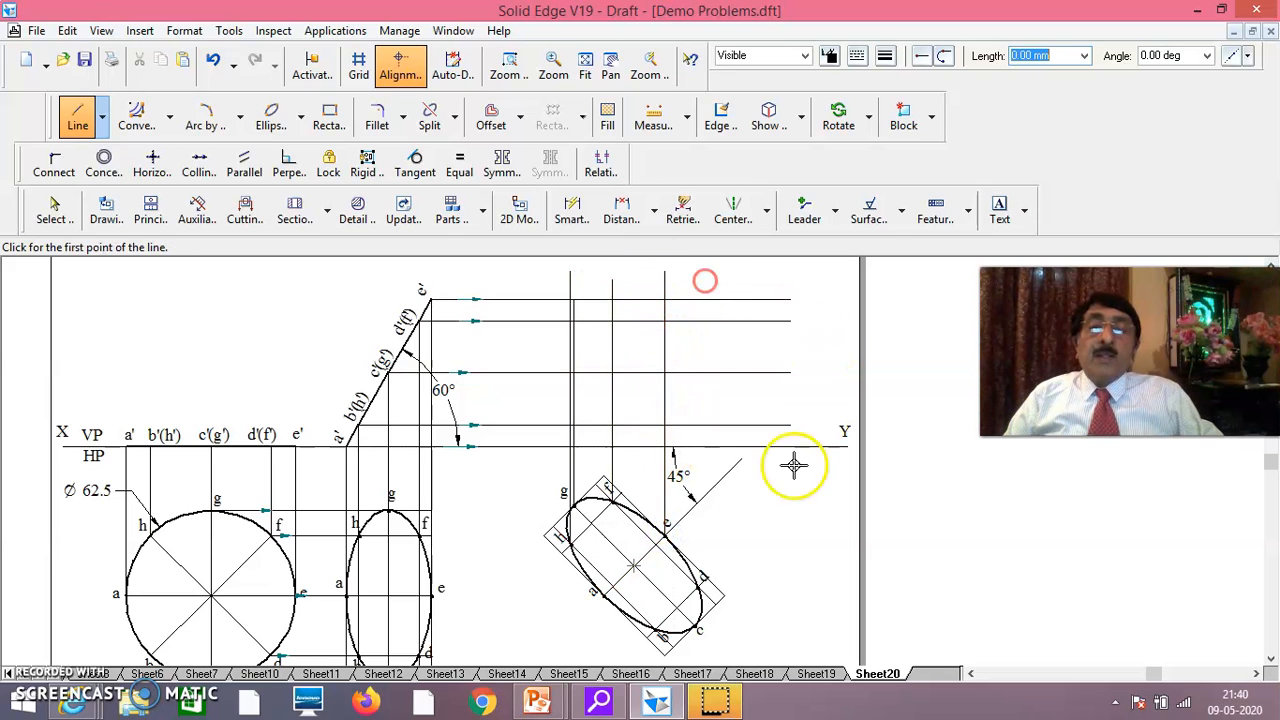
Draw a vertical projector from point d of the tilted ellipse past the e' horizontal, and try one from point c.
left_click(697, 588)
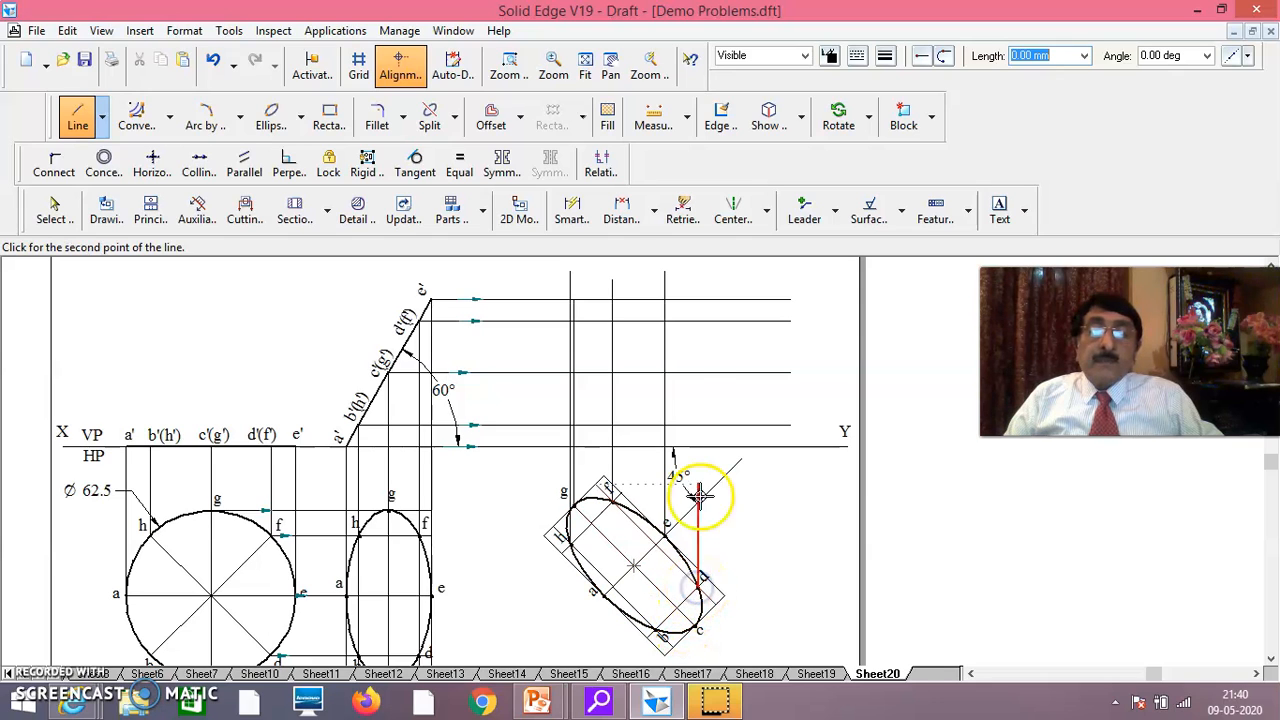
left_click(697, 270)
right_click(727, 334)
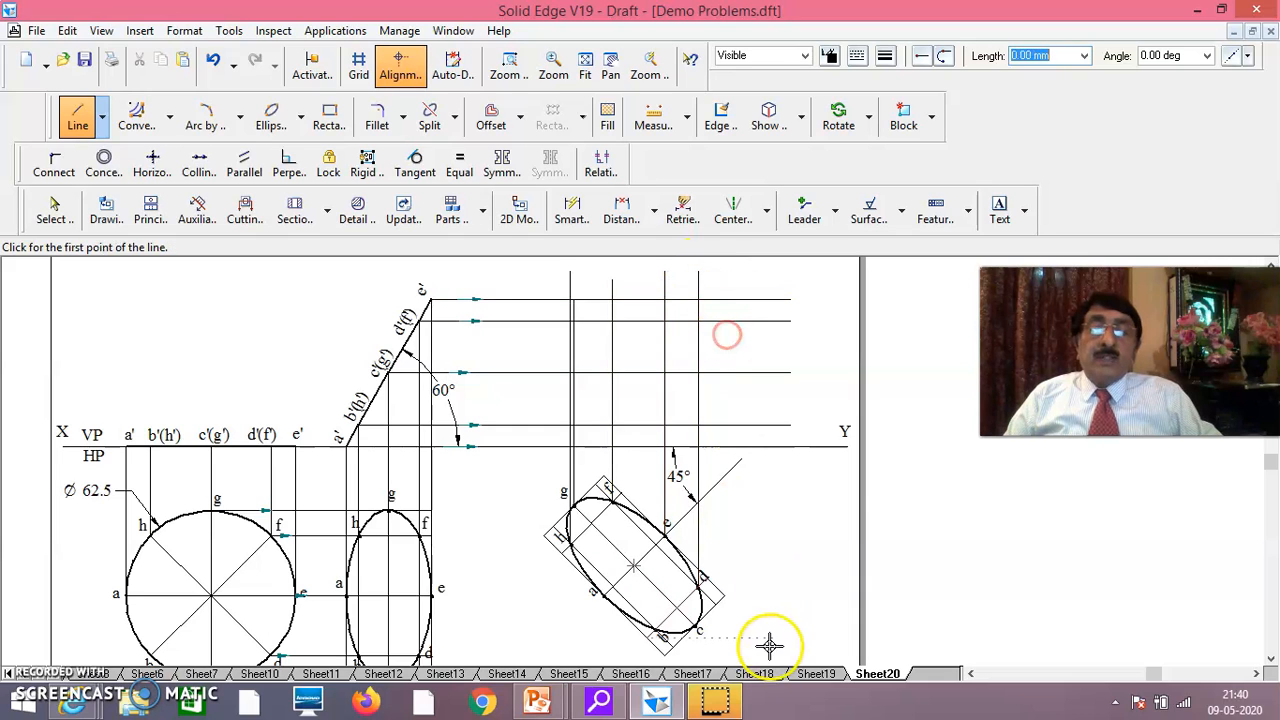
left_click(695, 627)
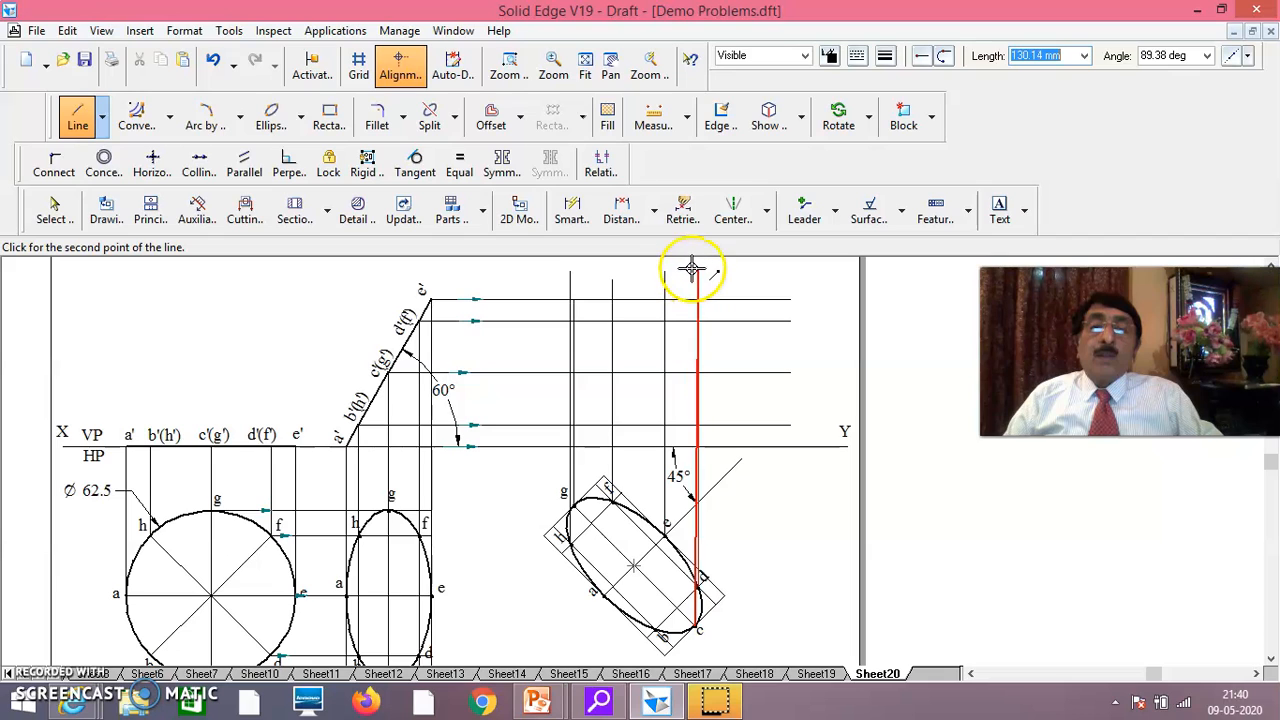
left_click(684, 322)
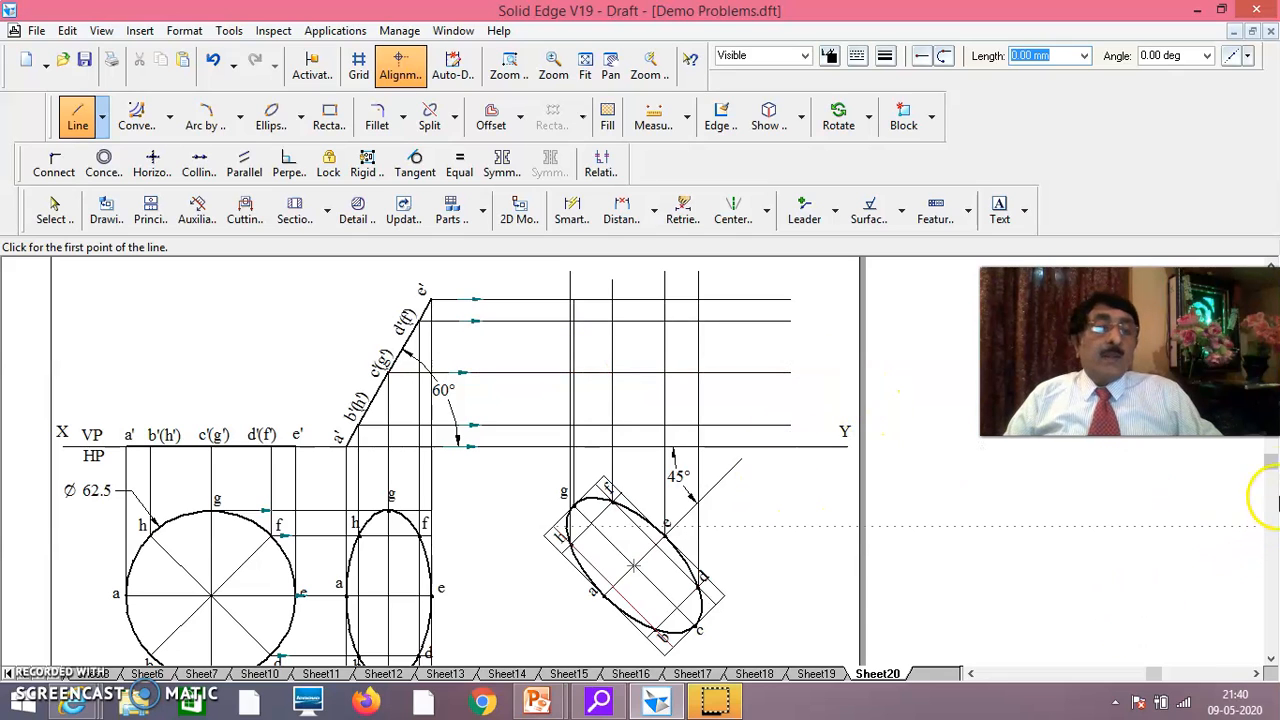
Draw a vertical projector about 109 mm long from point a of the tilted ellipse up to the e' horizontal projector.
left_click_drag(1272, 468, 1268, 480)
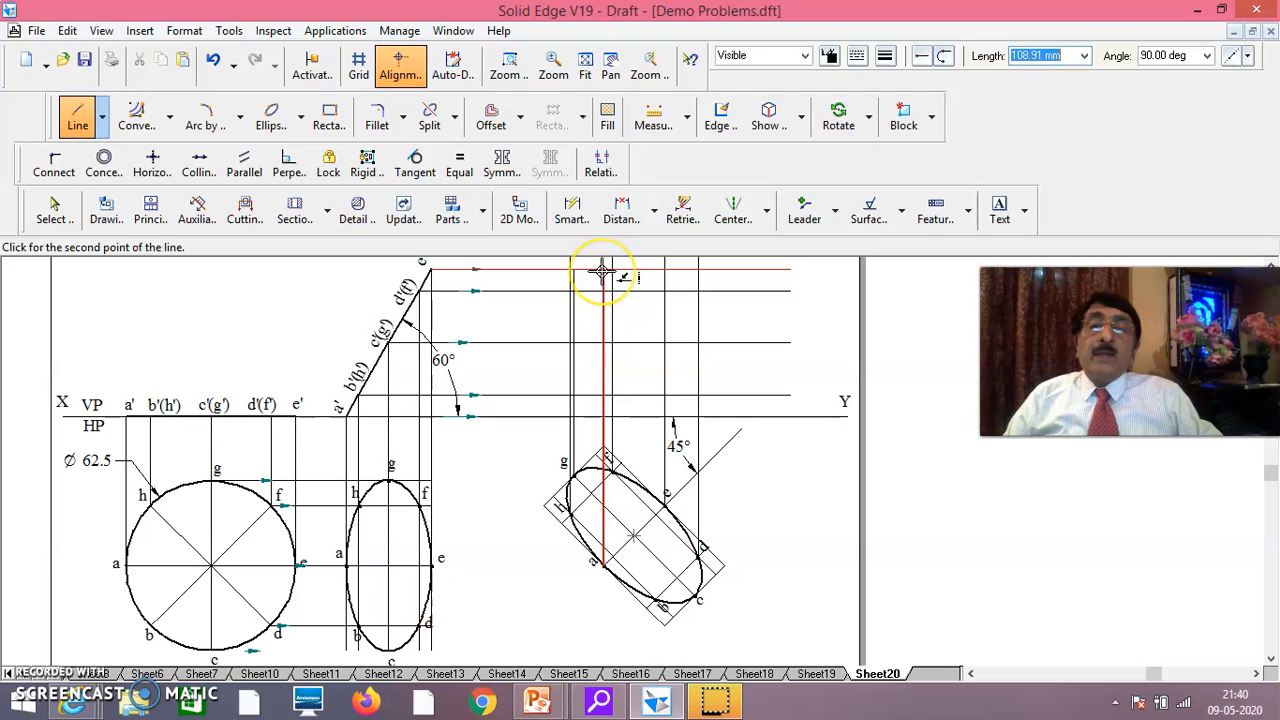
left_click(600, 271)
right_click(634, 289)
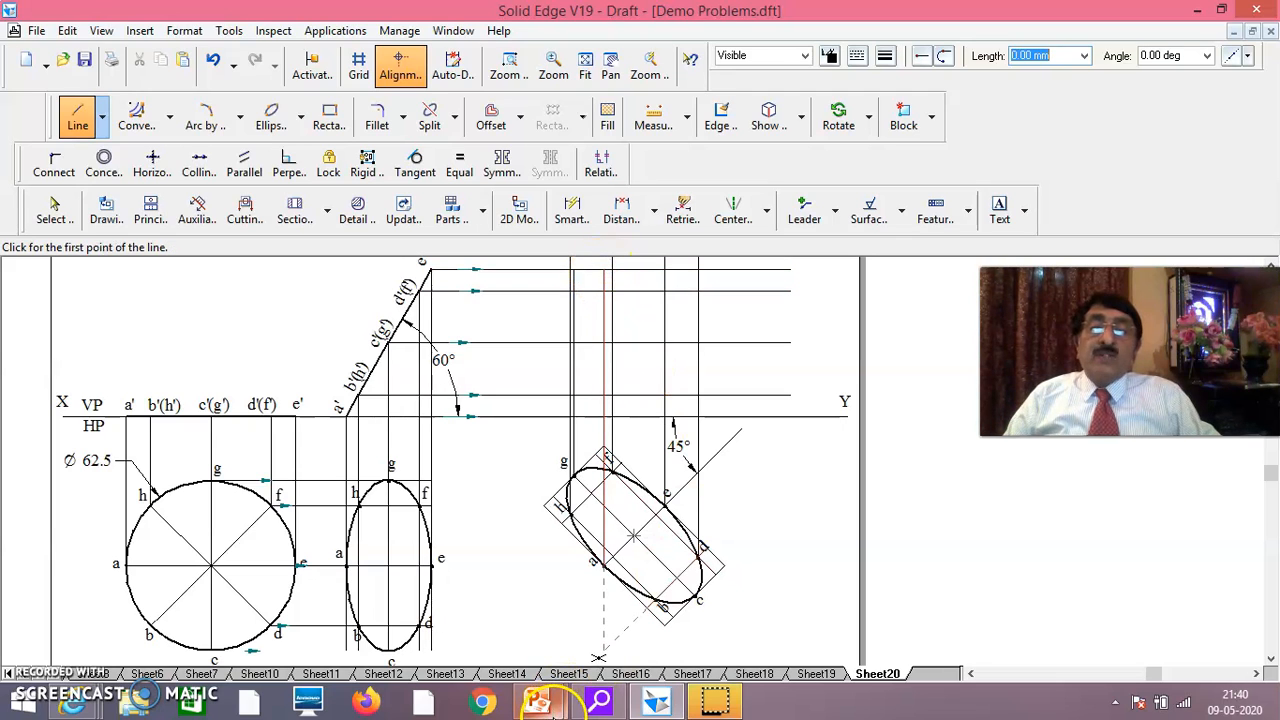
Draw a vertical projector about 121 mm long from point b of the tilted ellipse up to the e' horizontal projector.
mouse_move(553, 714)
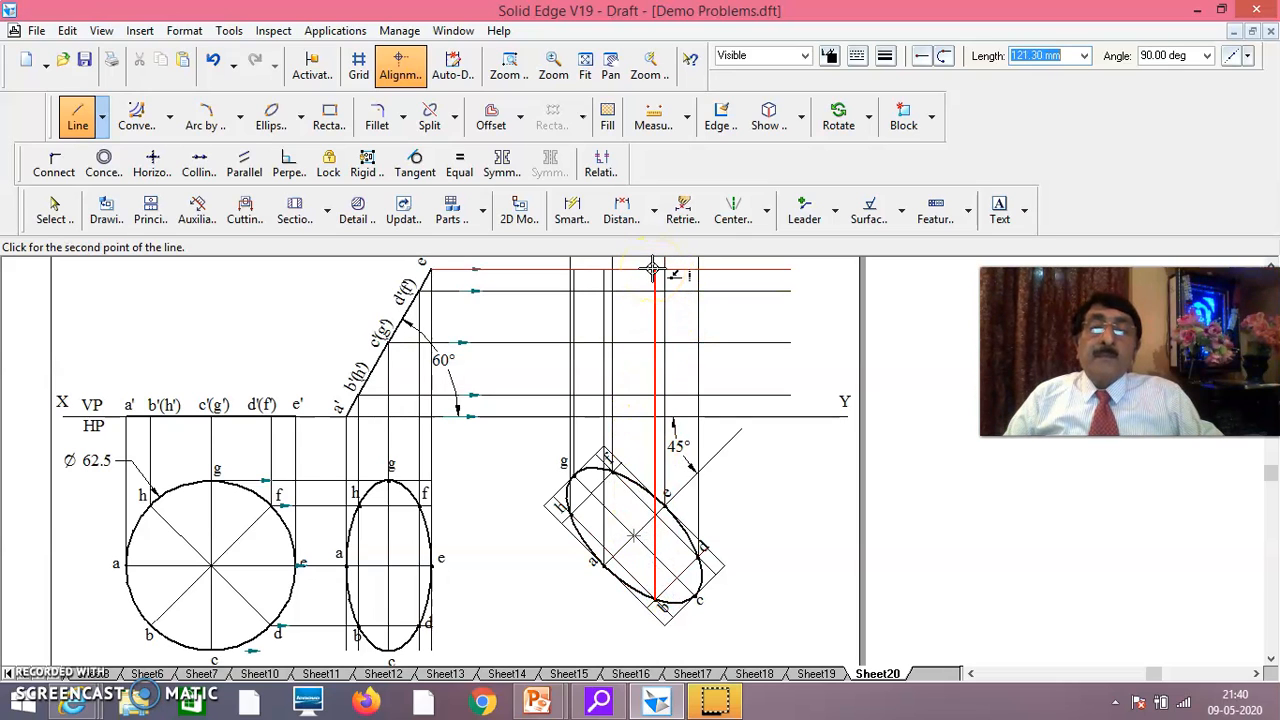
left_click(653, 268)
right_click(718, 284)
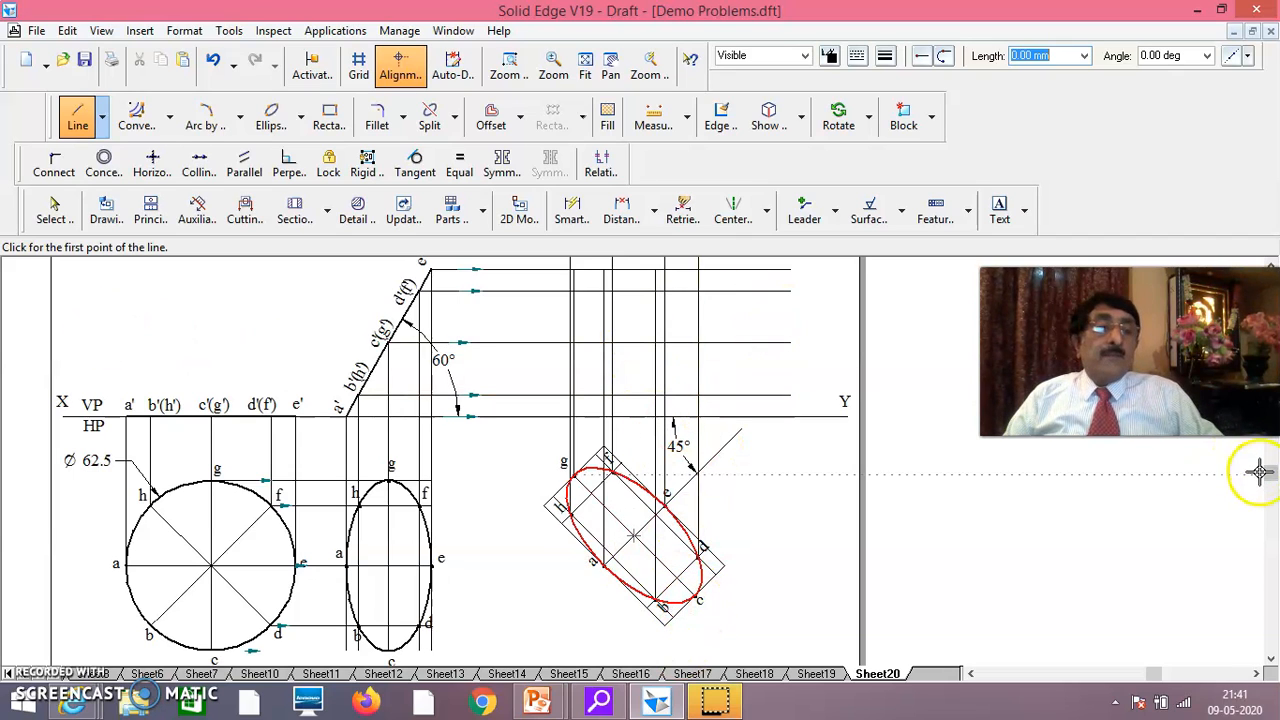
Draw a vertical projector from point c of the tilted ellipse to above the e' horizontal projector.
left_click_drag(1268, 480, 1268, 455)
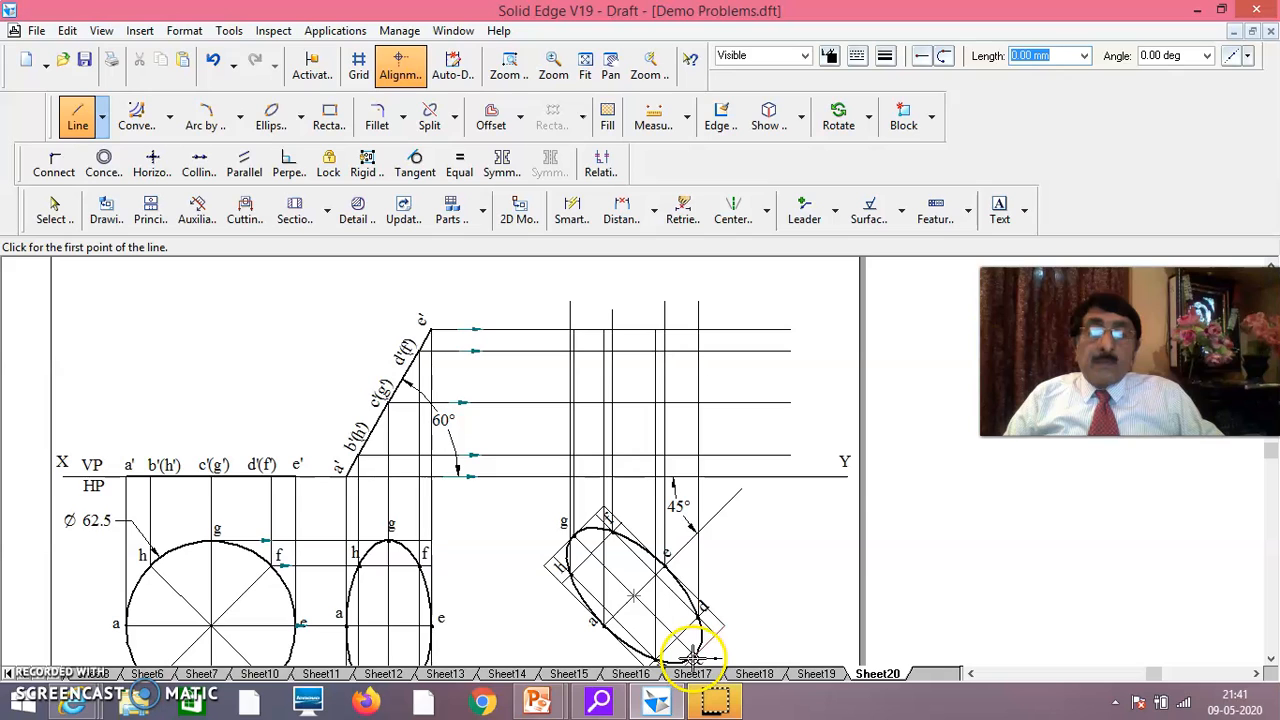
left_click(696, 657)
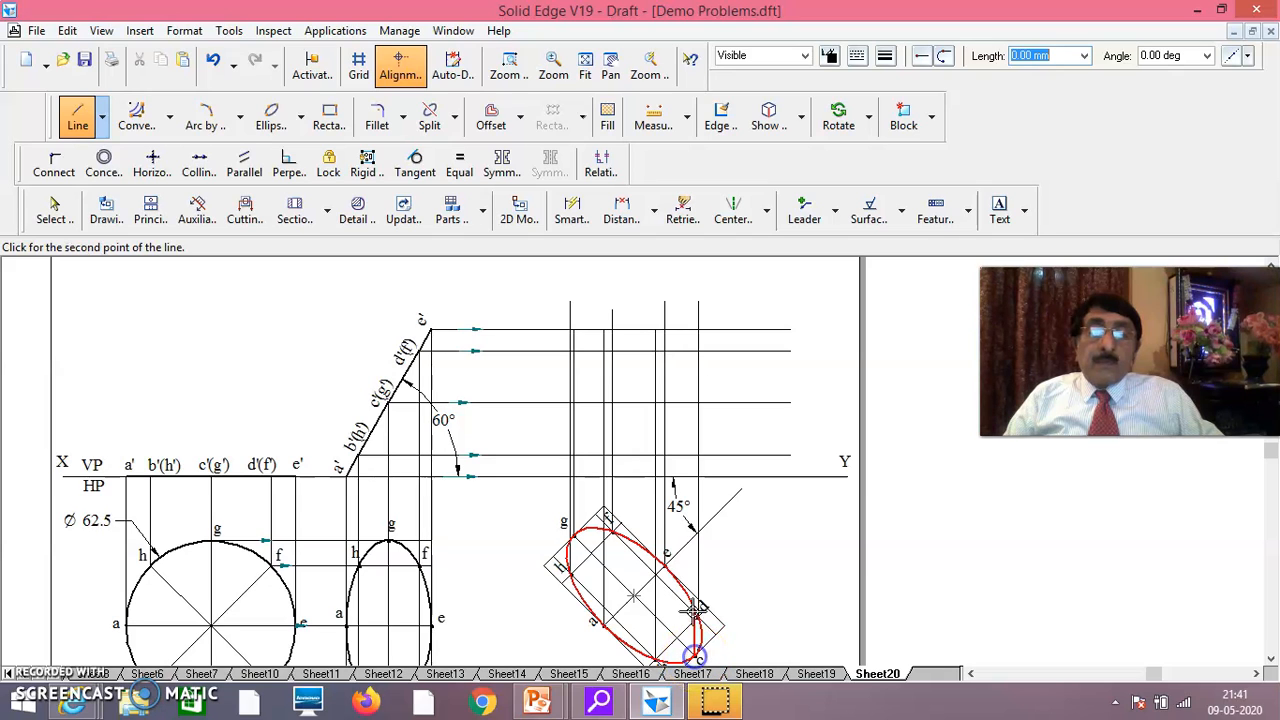
left_click(719, 282)
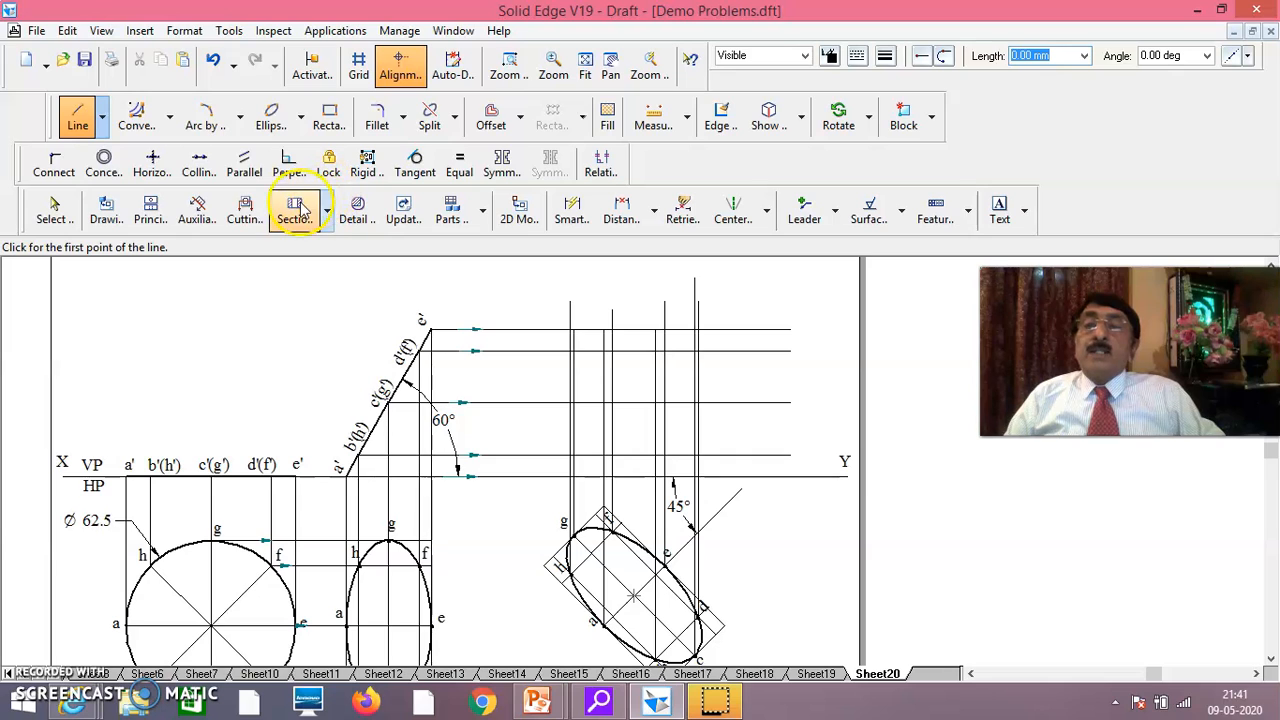
Trim off the ends of the vertical projectors that extend above the e' horizontal projector.
left_click(454, 118)
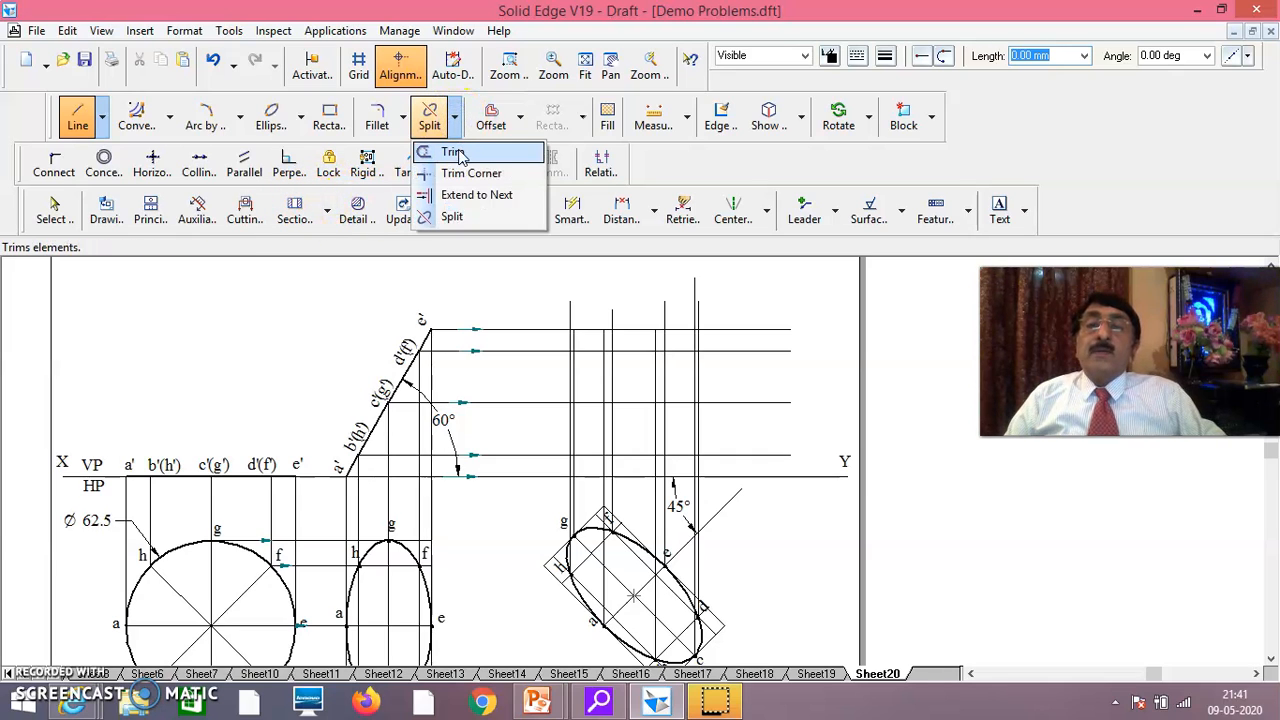
left_click(448, 152)
left_click(569, 308)
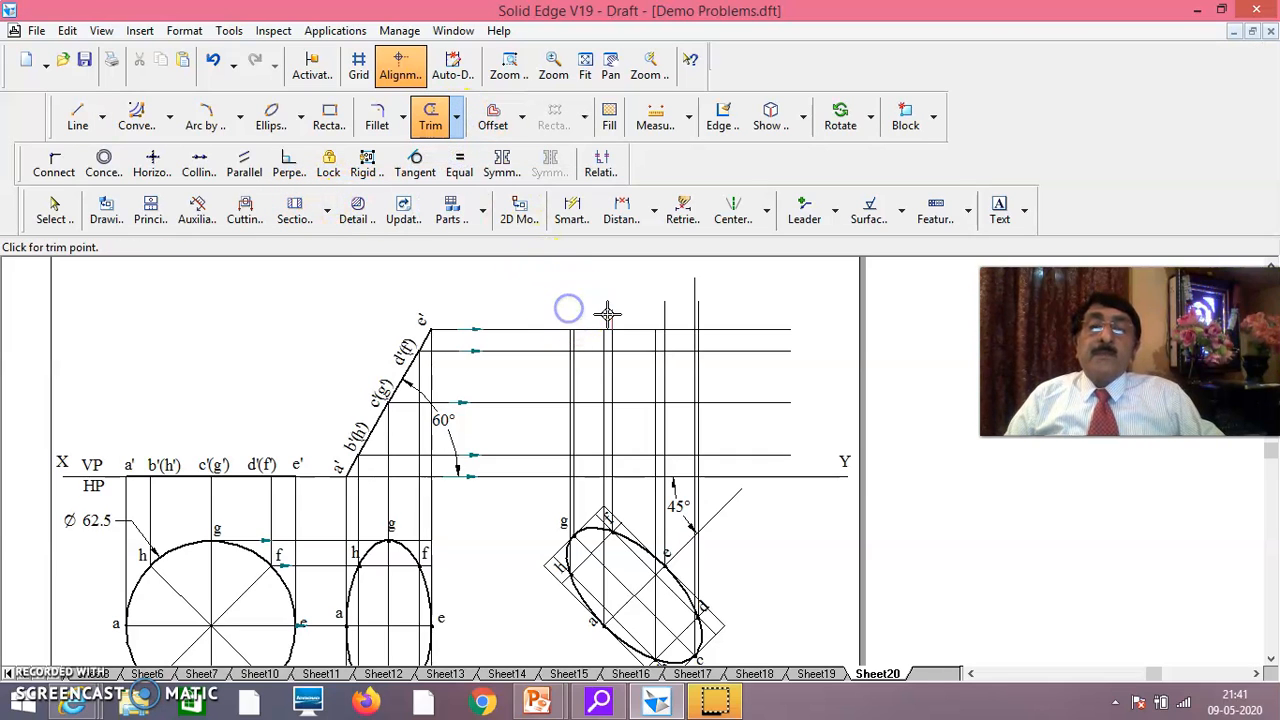
left_click(668, 305)
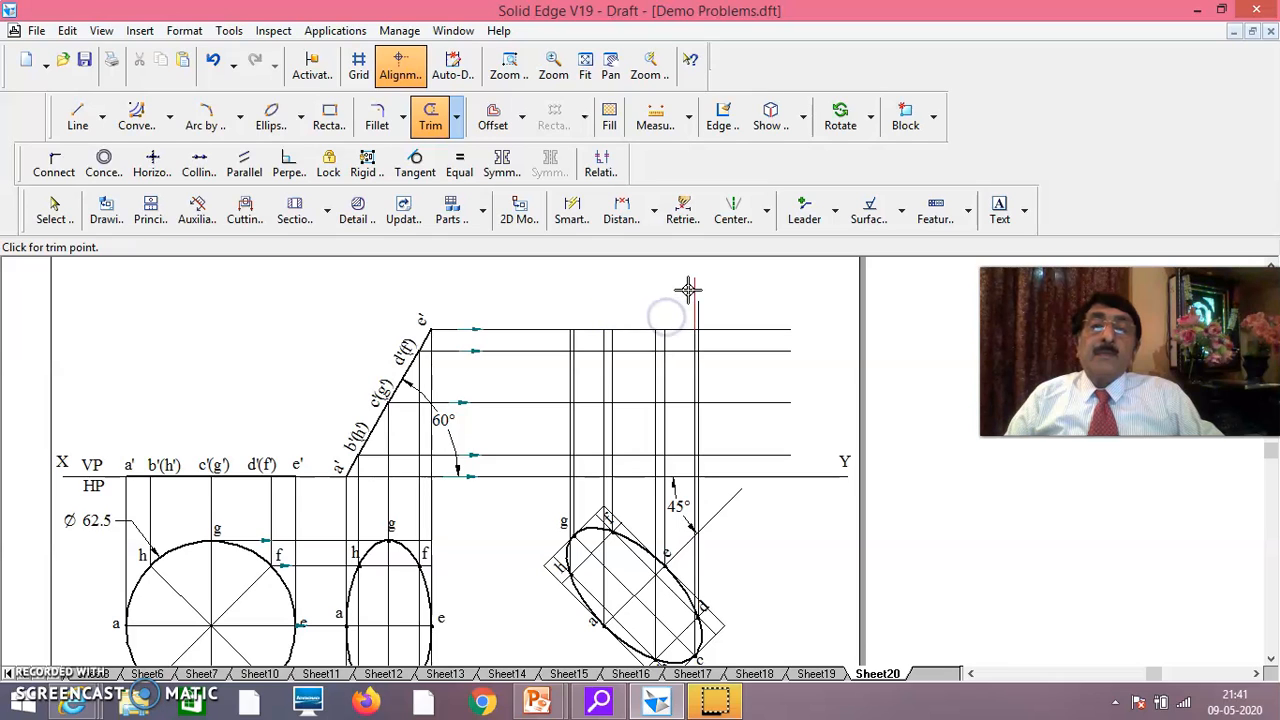
left_click(701, 304)
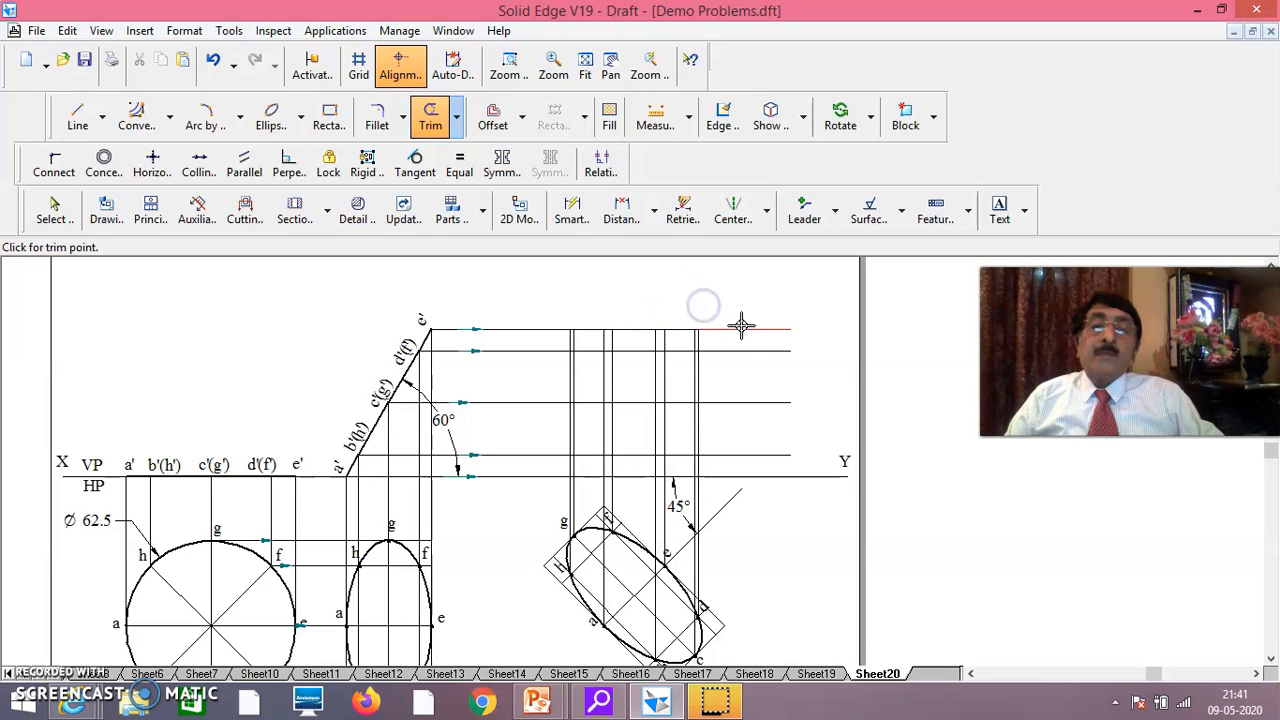
Trim the horizontal projectors from e', d'(f'), c'(g') and b'(h') where they extend beyond the vertical projector from d.
left_click(743, 330)
left_click(748, 351)
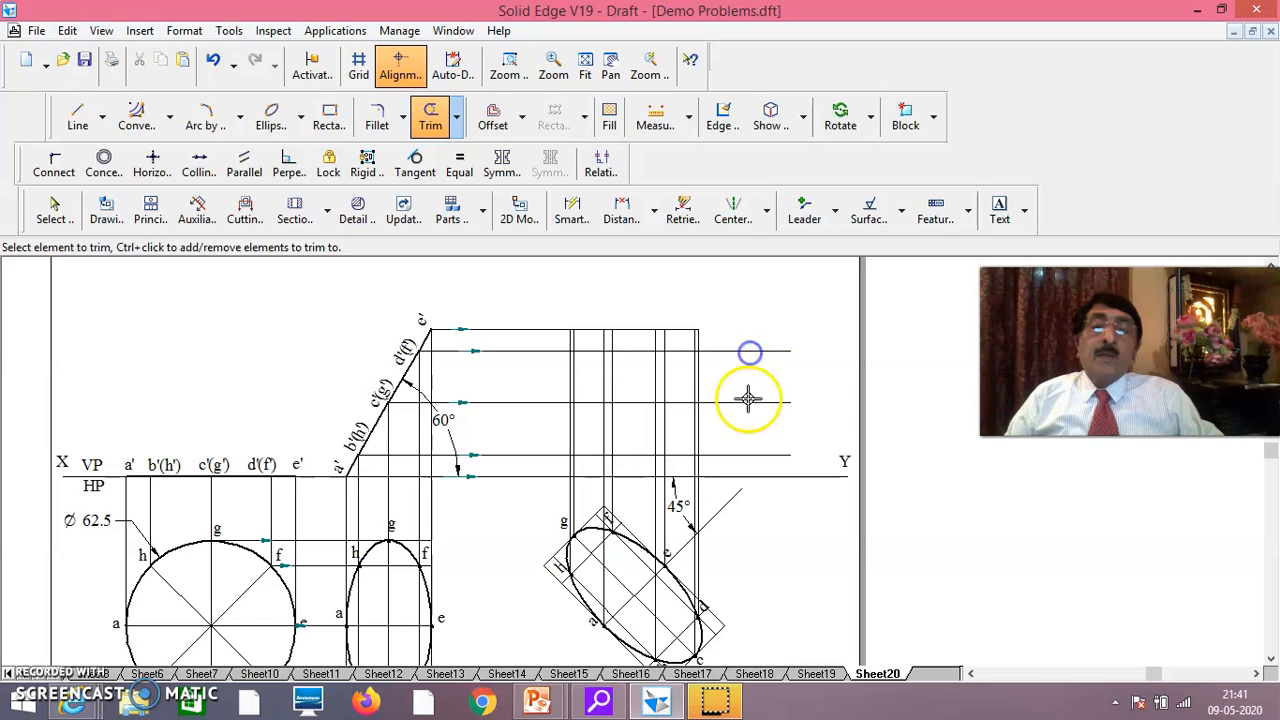
left_click(749, 404)
left_click(747, 453)
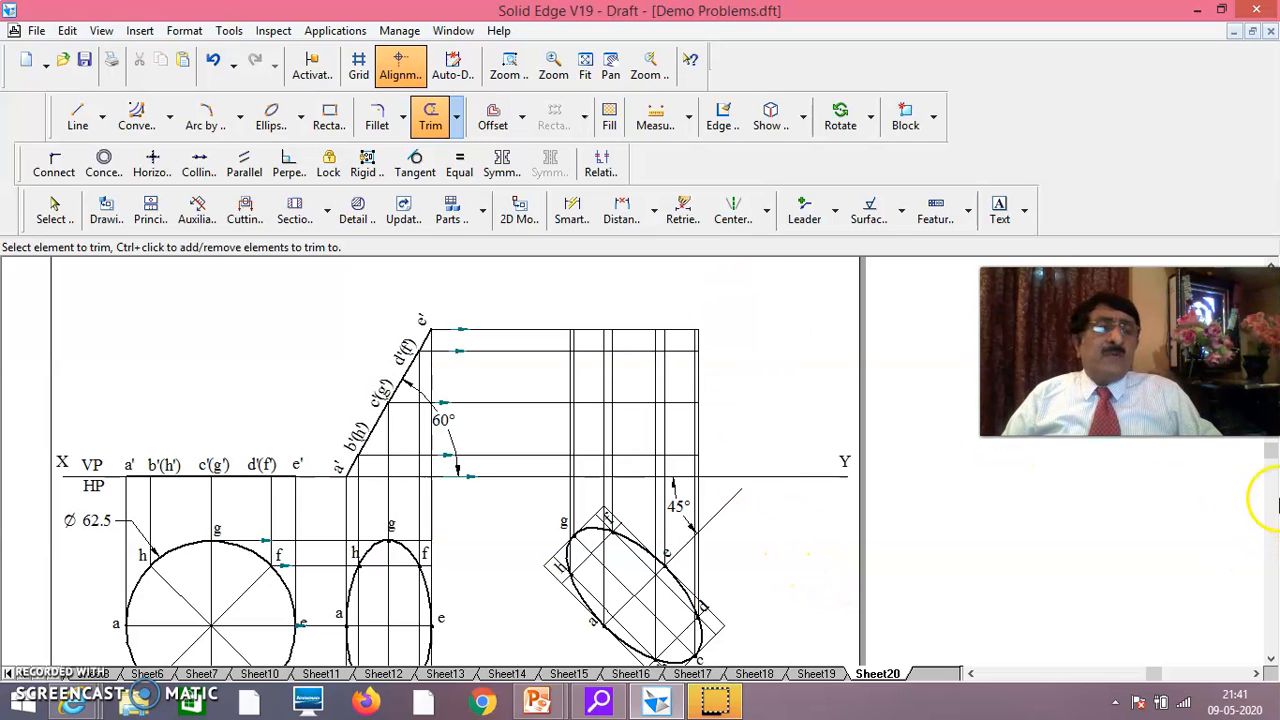
Try placing a point with 2.00 mm line width where the vertical projector from a meets the XY line, and undo it.
left_click_drag(1270, 462, 1270, 478)
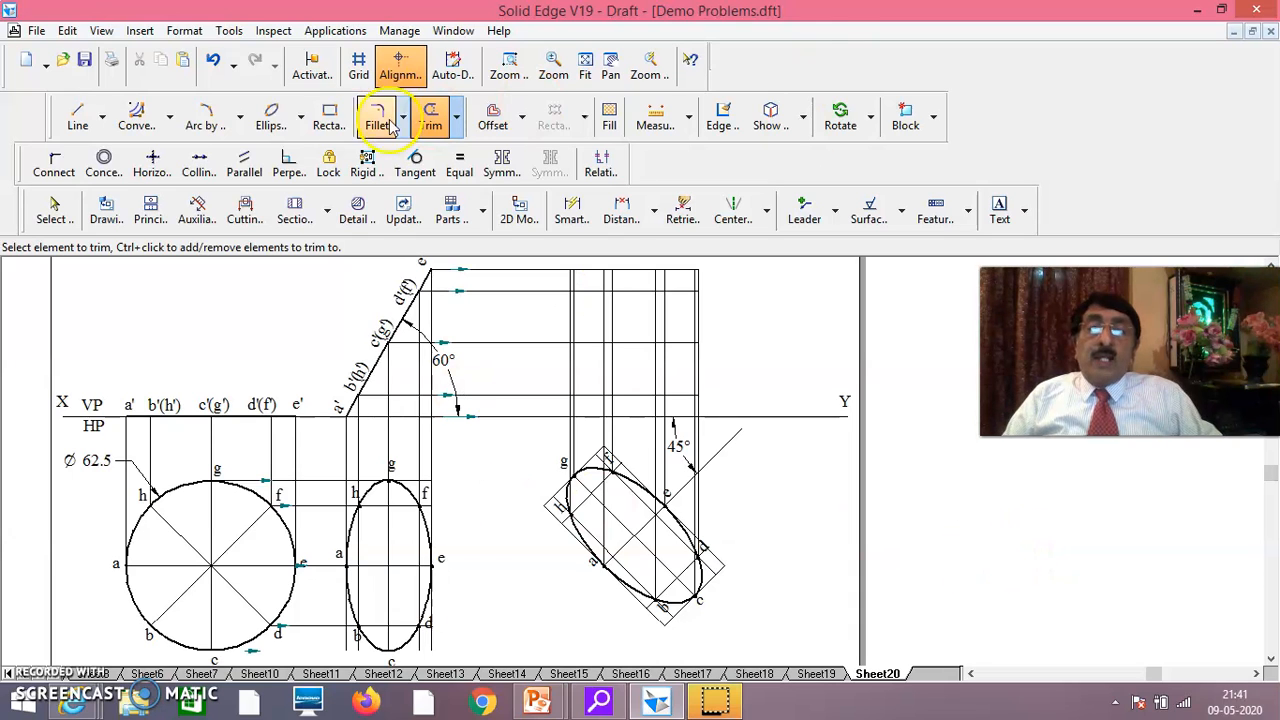
left_click(104, 120)
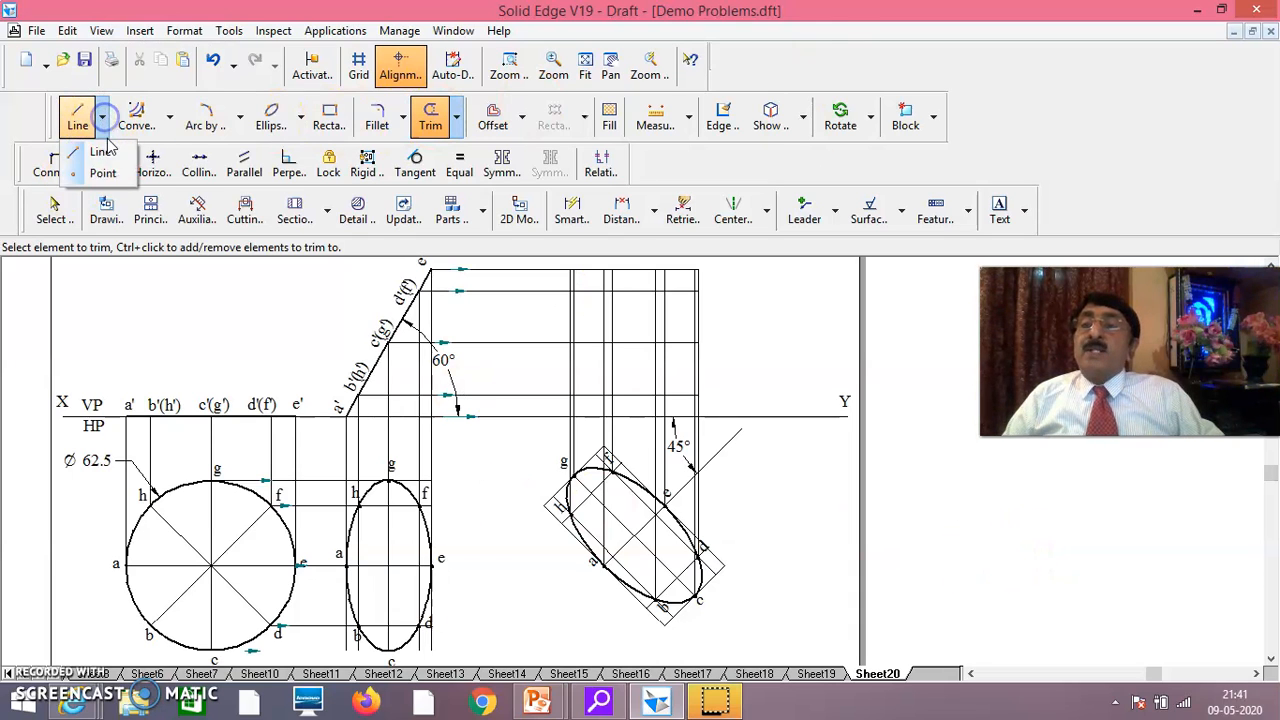
left_click(106, 170)
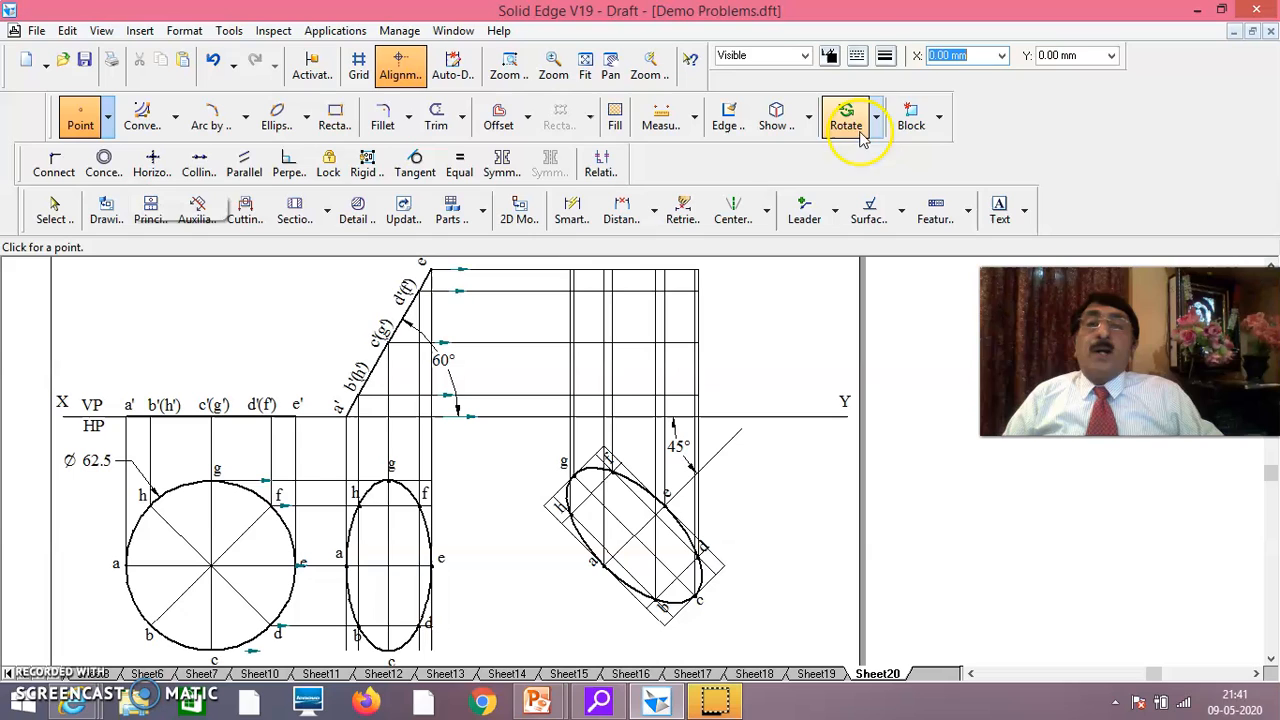
left_click(886, 57)
left_click(908, 175)
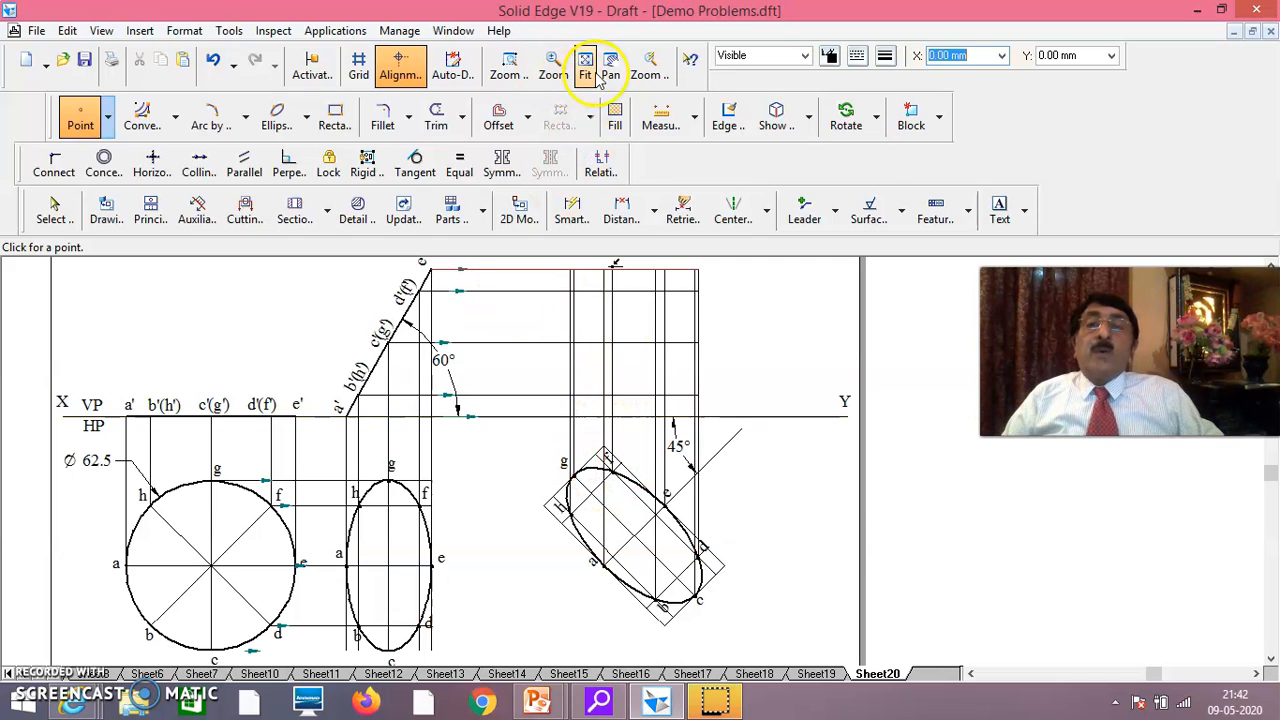
left_click(509, 66)
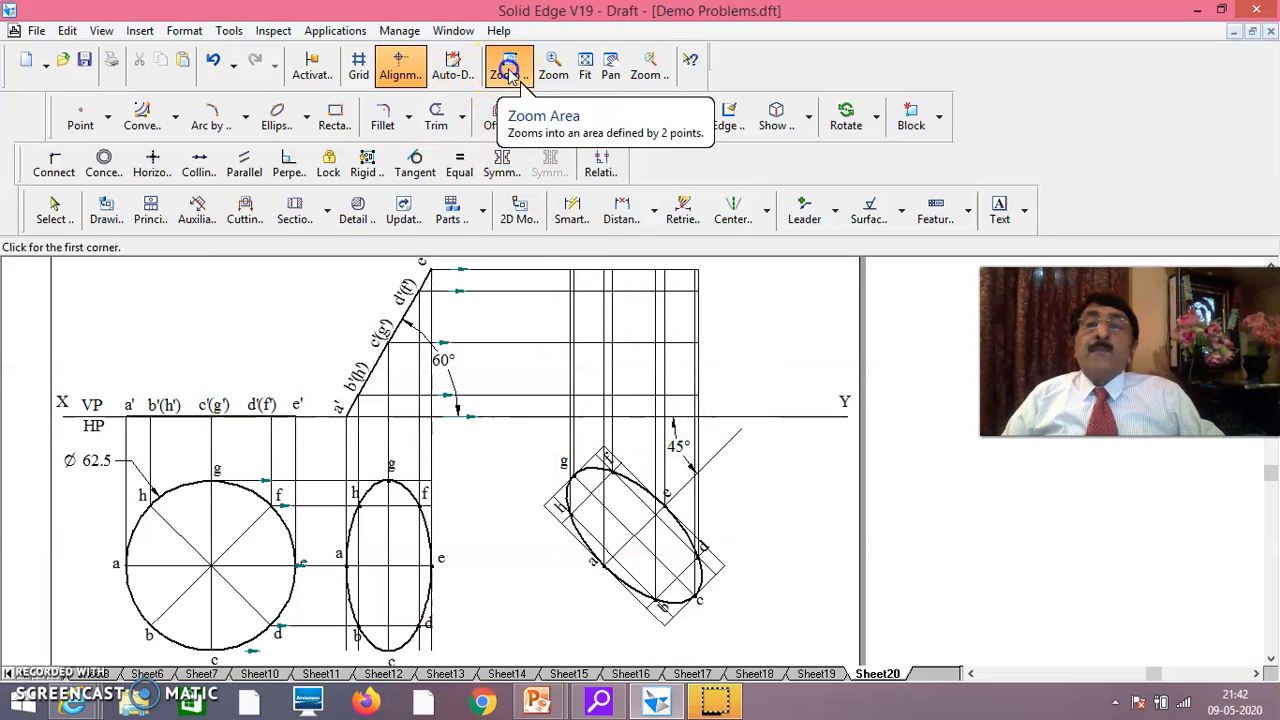
left_click_drag(550, 264, 563, 365)
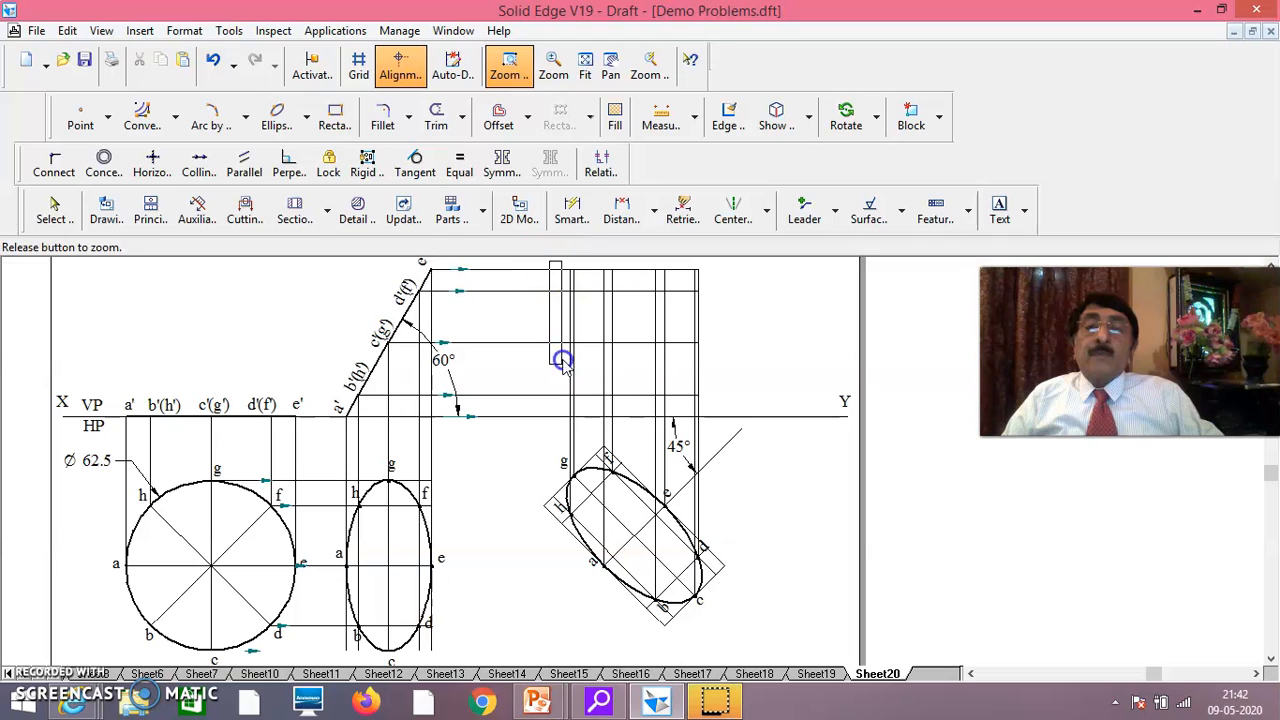
left_click_drag(656, 436, 737, 434)
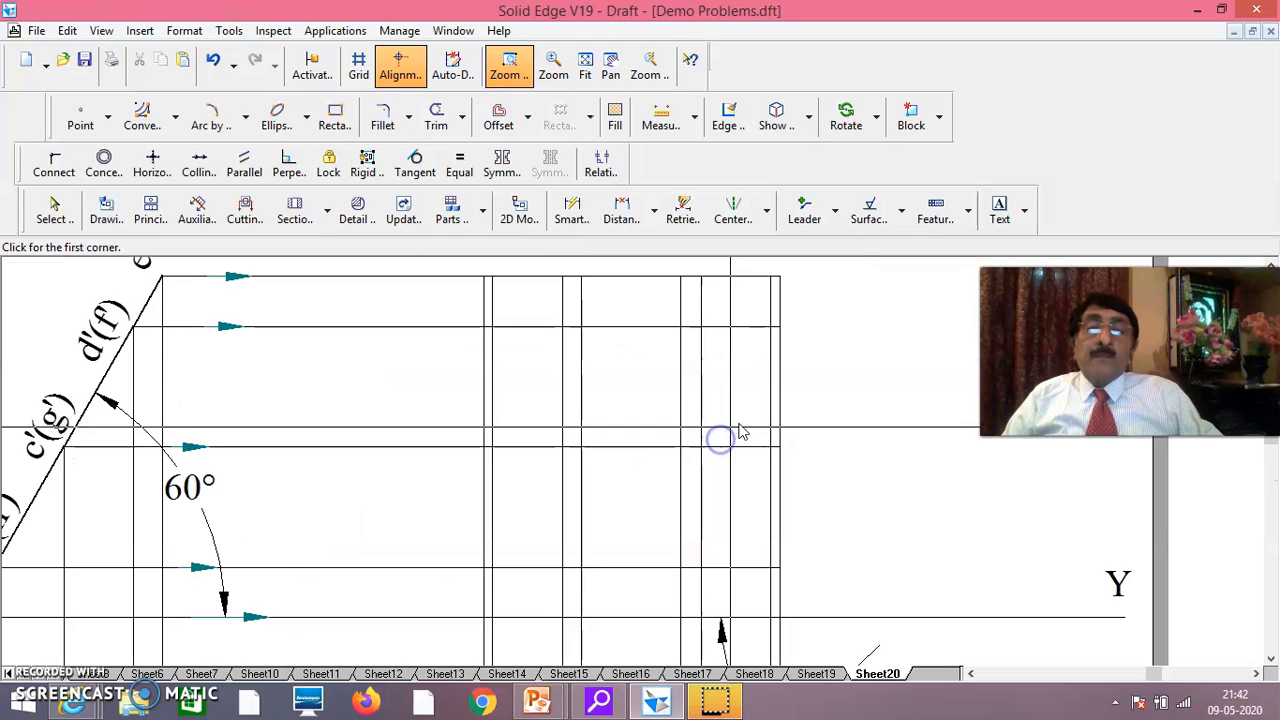
right_click(869, 381)
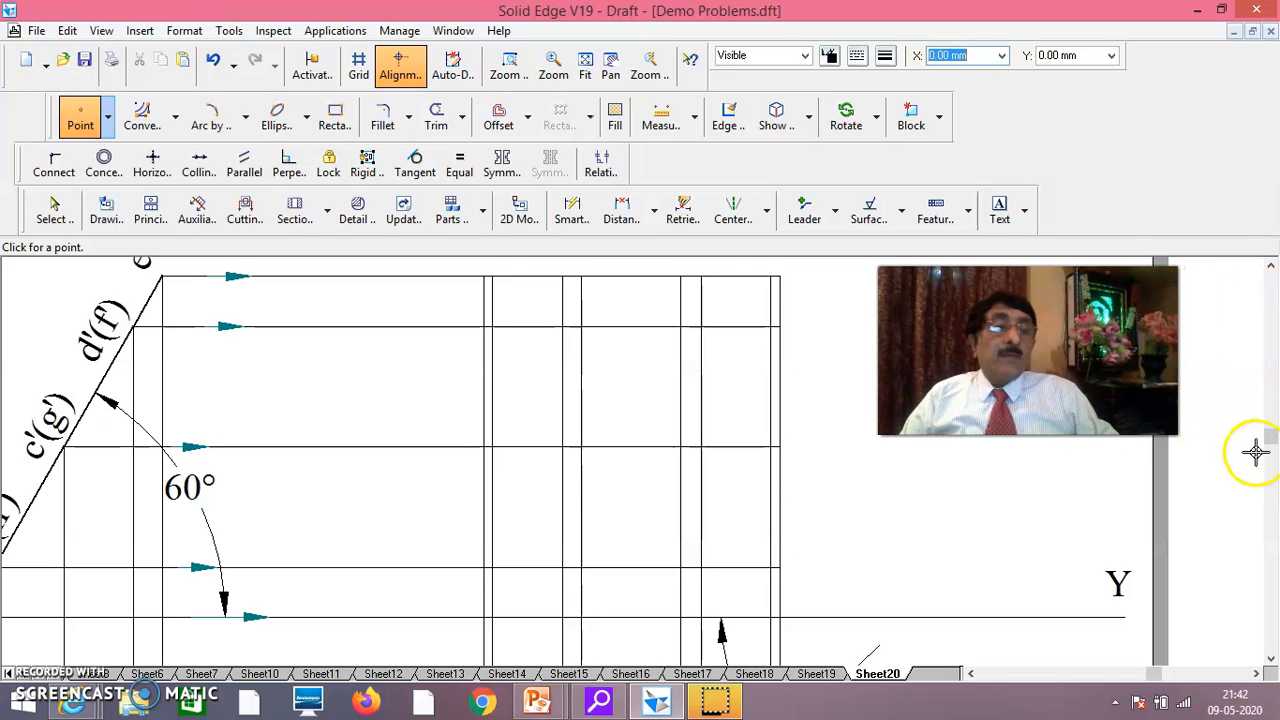
mouse_move(1270, 445)
left_mouse_down()
mouse_move(1270, 475)
mouse_move(1268, 458)
left_mouse_up()
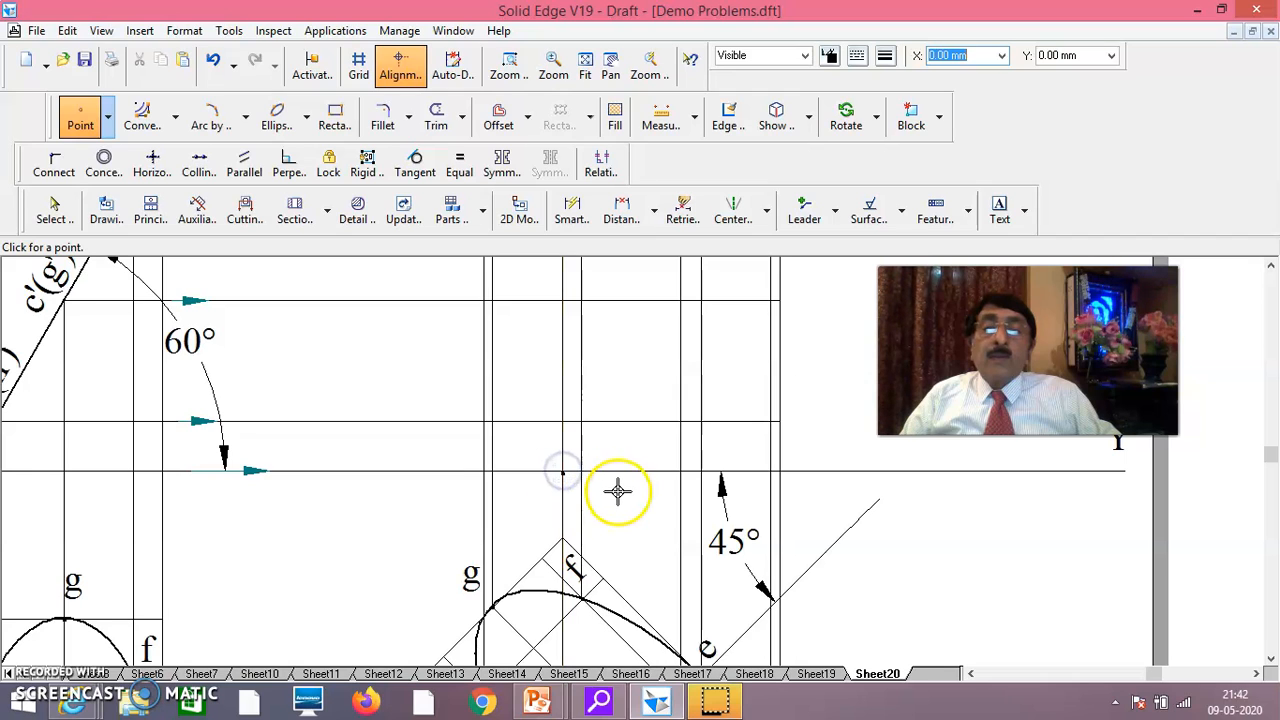
left_click(210, 62)
Retry the 2.00 mm wide point at the crossing of a's projector and the XY line, and undo it again.
left_click(80, 118)
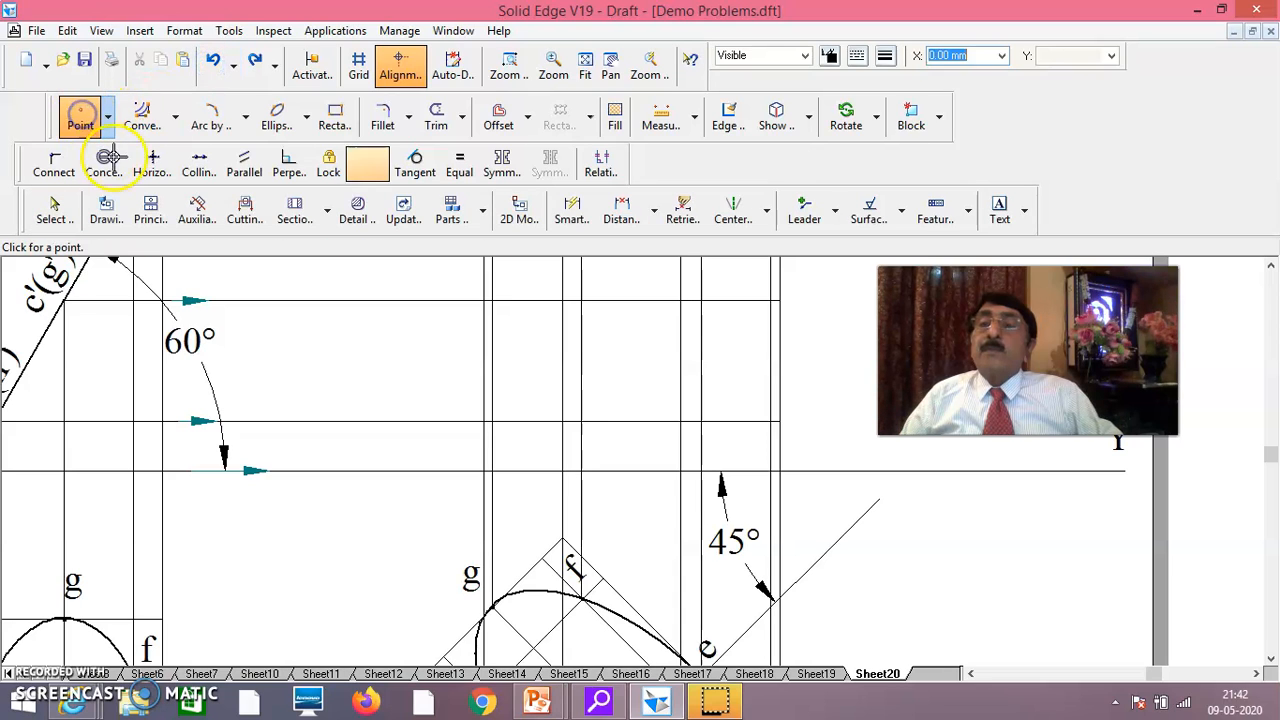
left_click(886, 57)
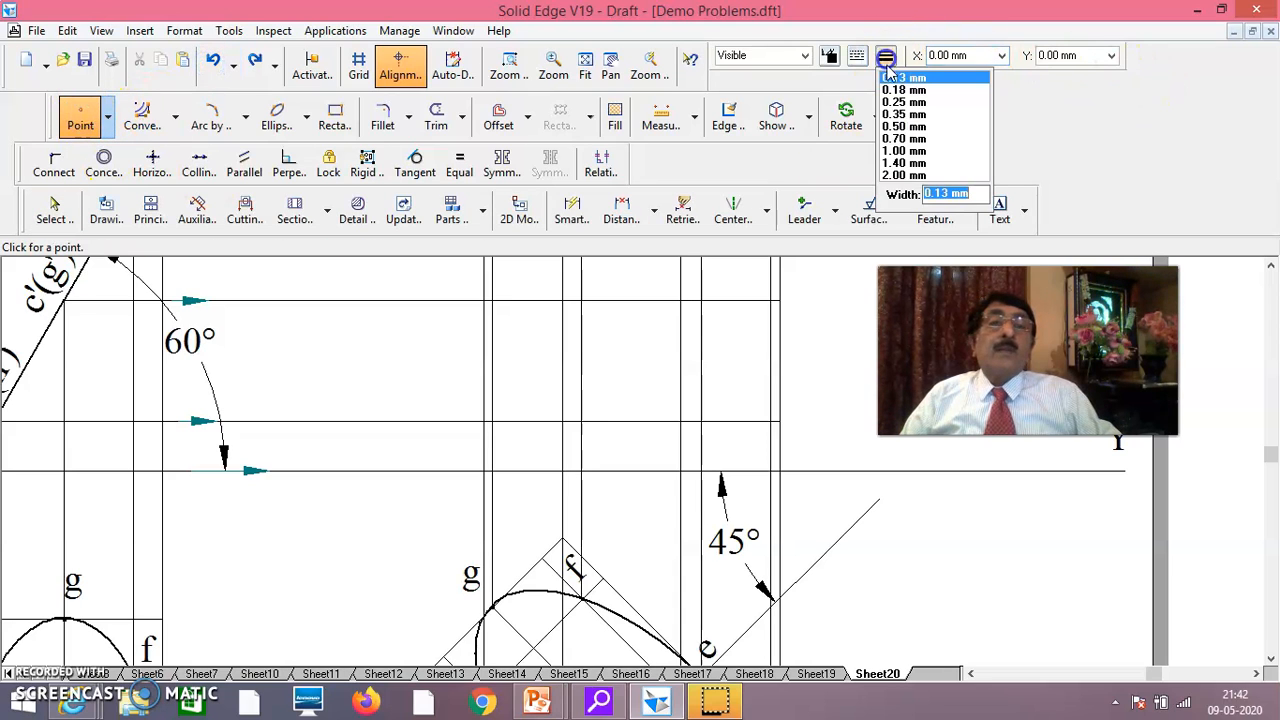
left_click(905, 176)
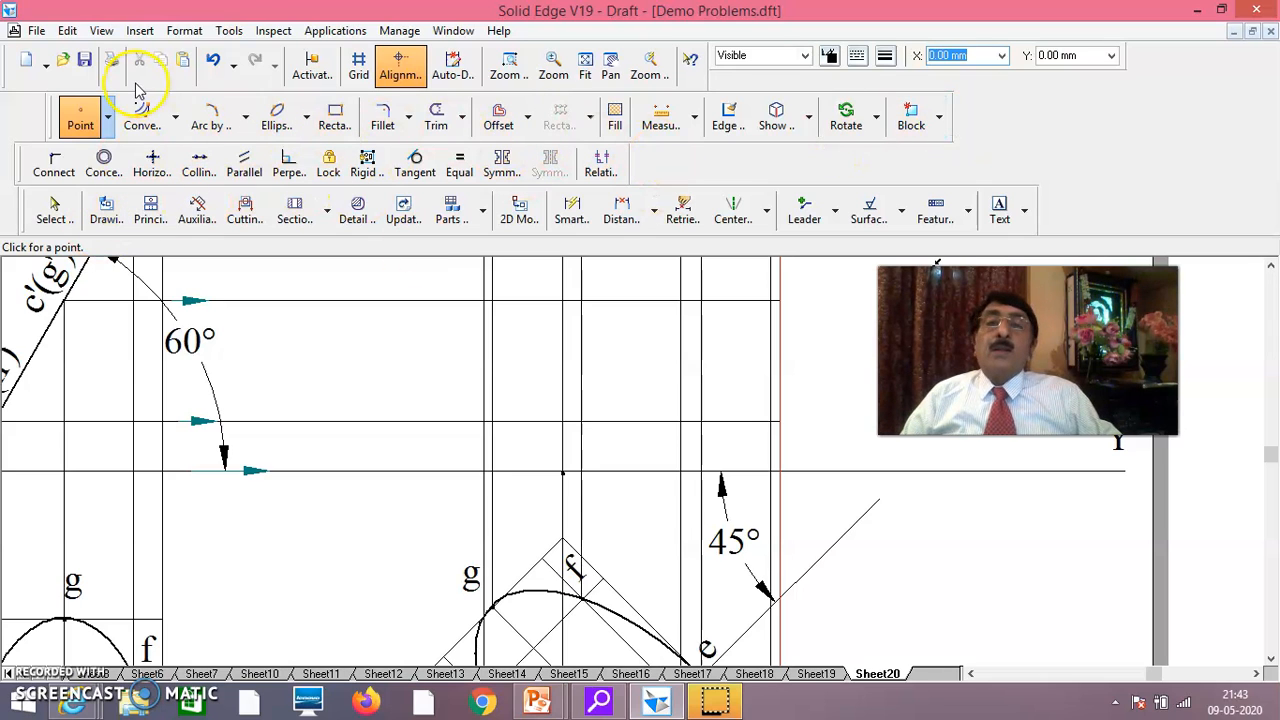
left_click(213, 60)
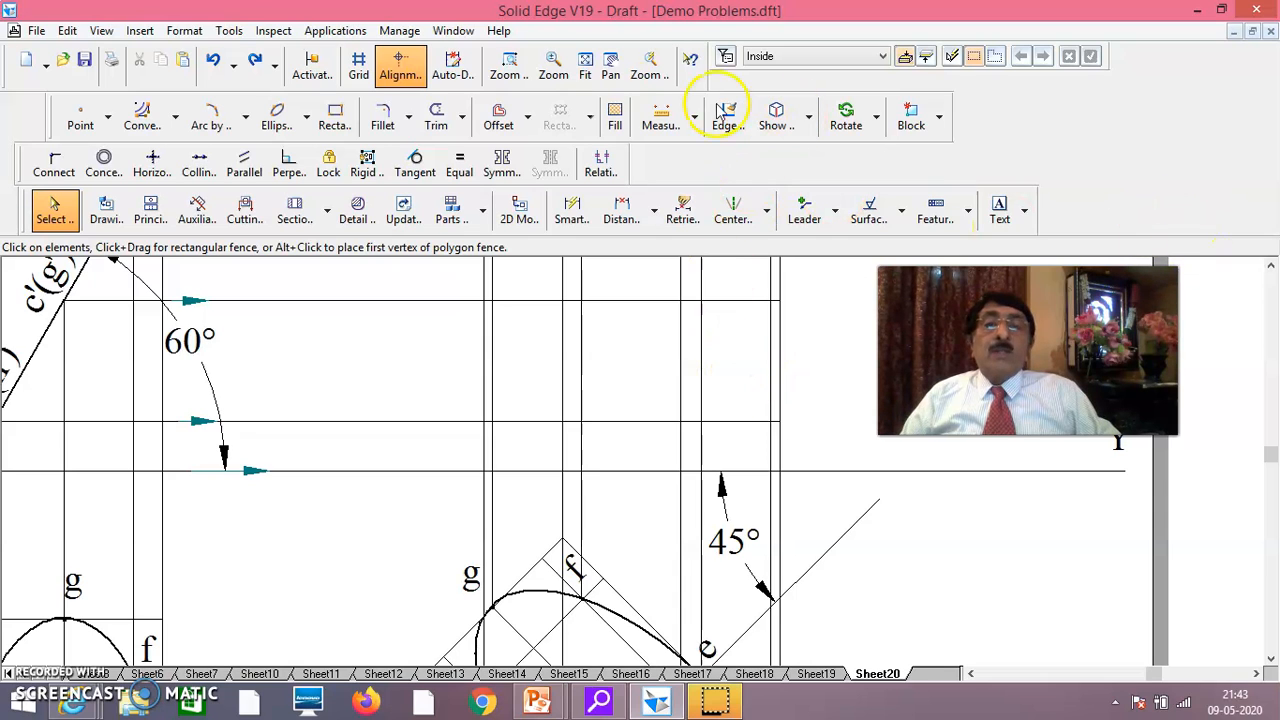
Mark final point a' with a 2.00 mm wide point where the vertical projector from a crosses the XY line.
left_click(80, 115)
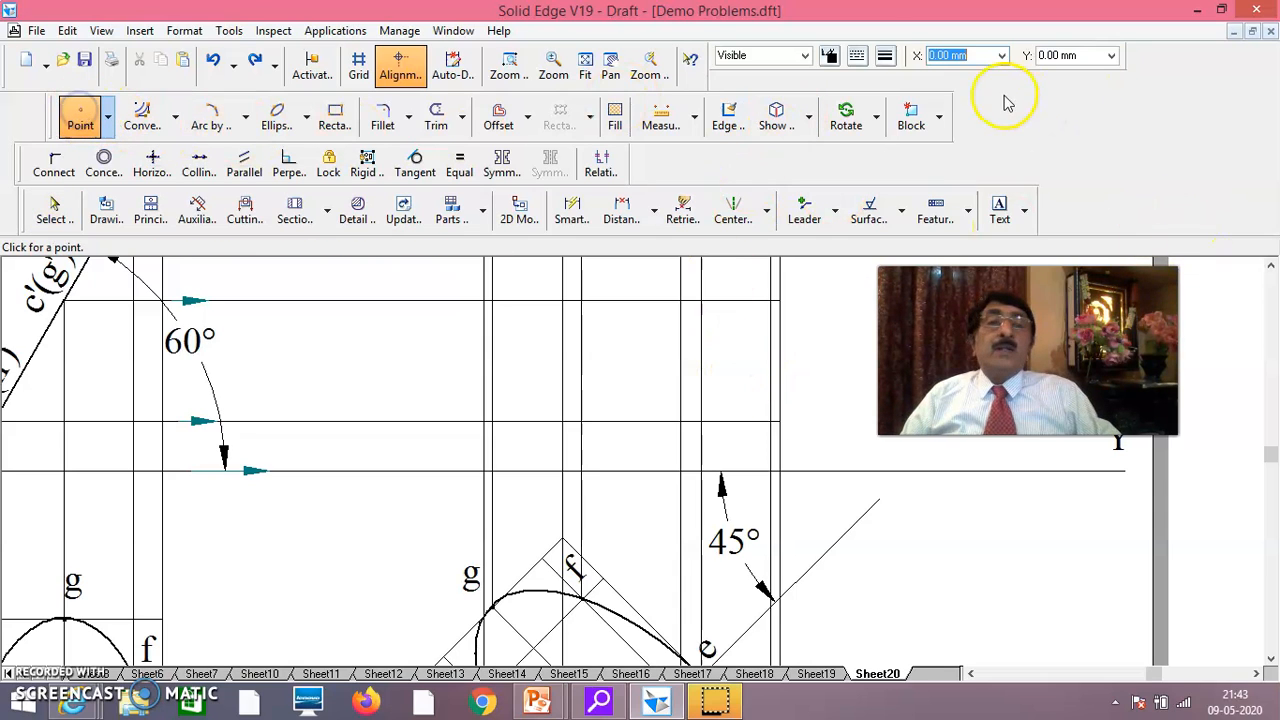
left_click(885, 58)
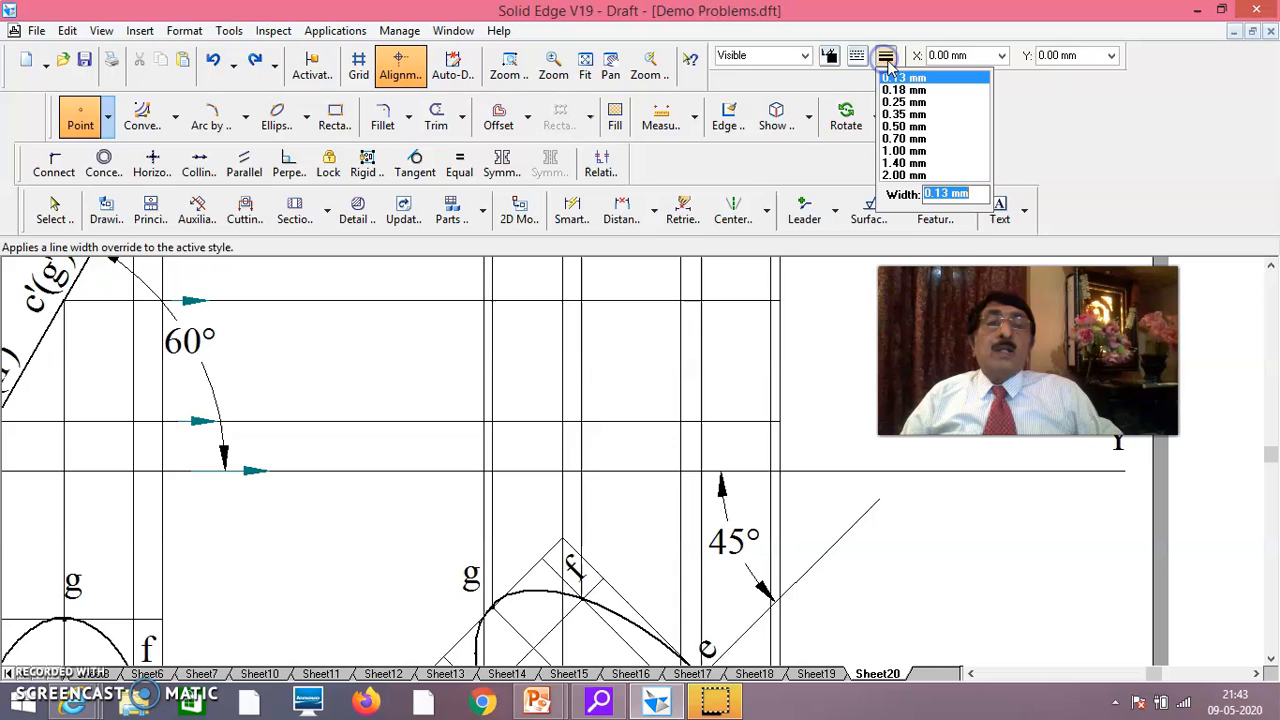
left_click(898, 172)
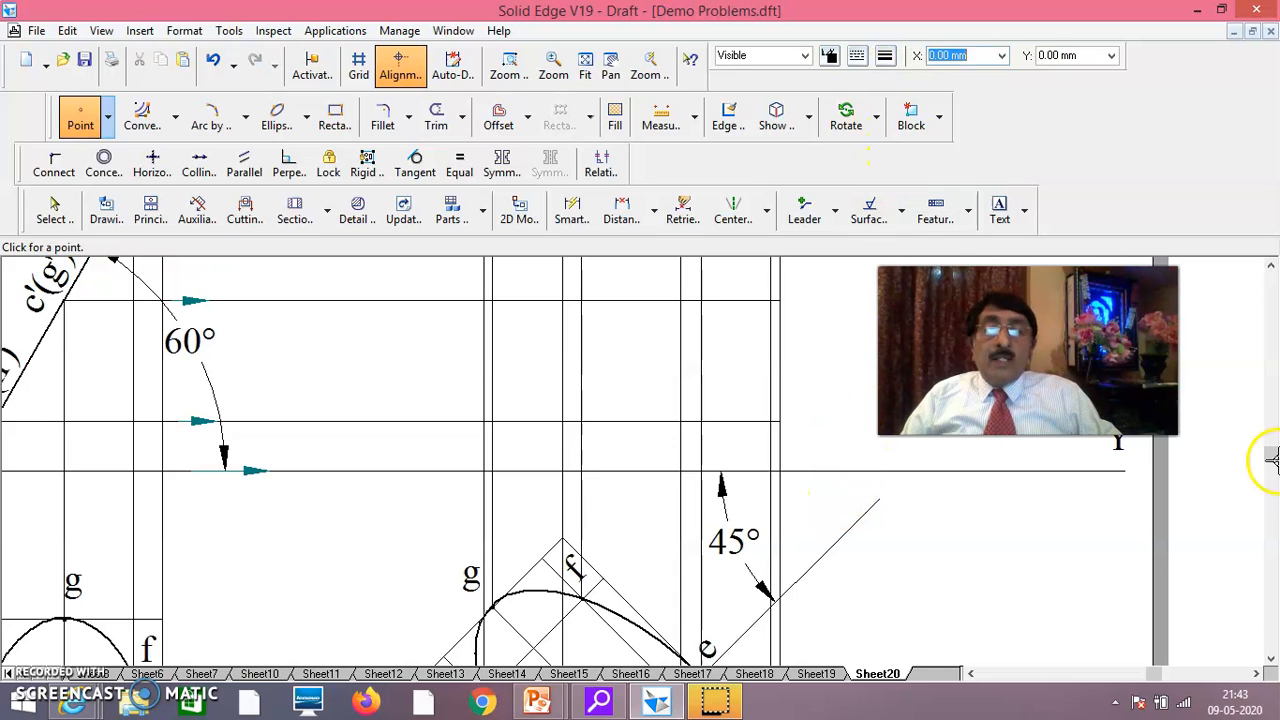
mouse_move(1275, 465)
left_mouse_down()
mouse_move(1267, 512)
mouse_move(1270, 490)
left_mouse_up()
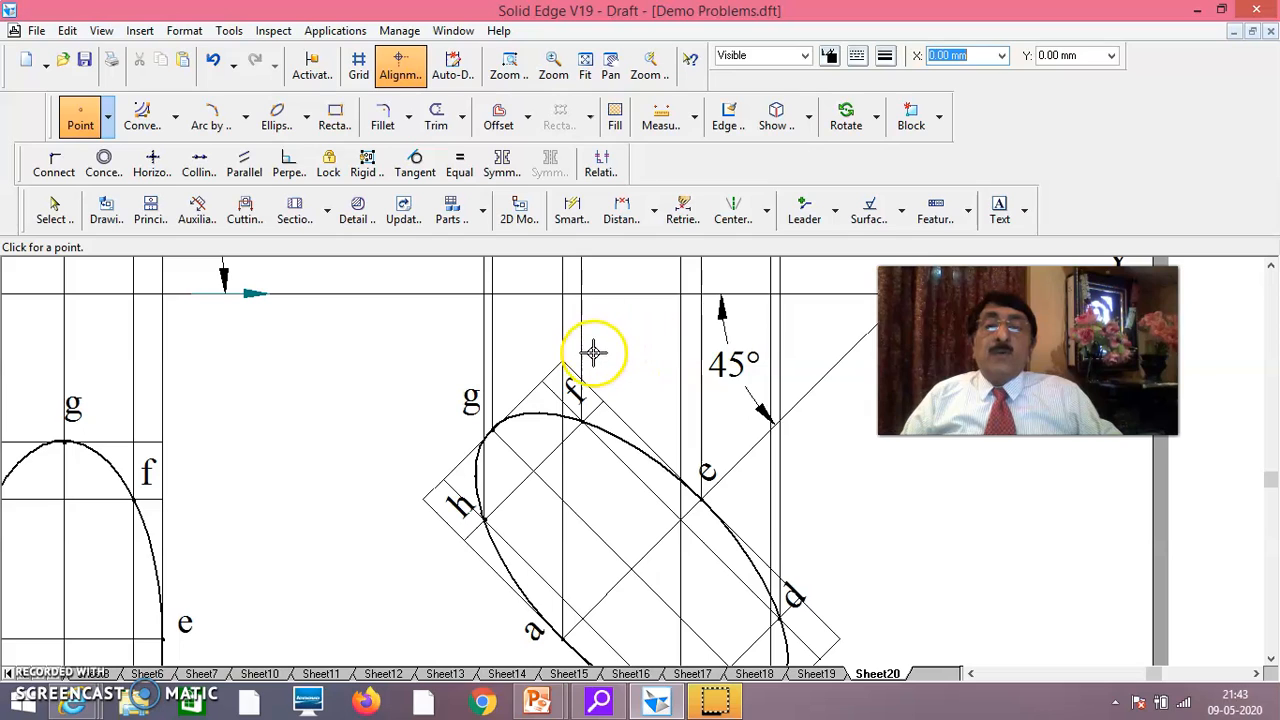
left_click(565, 294)
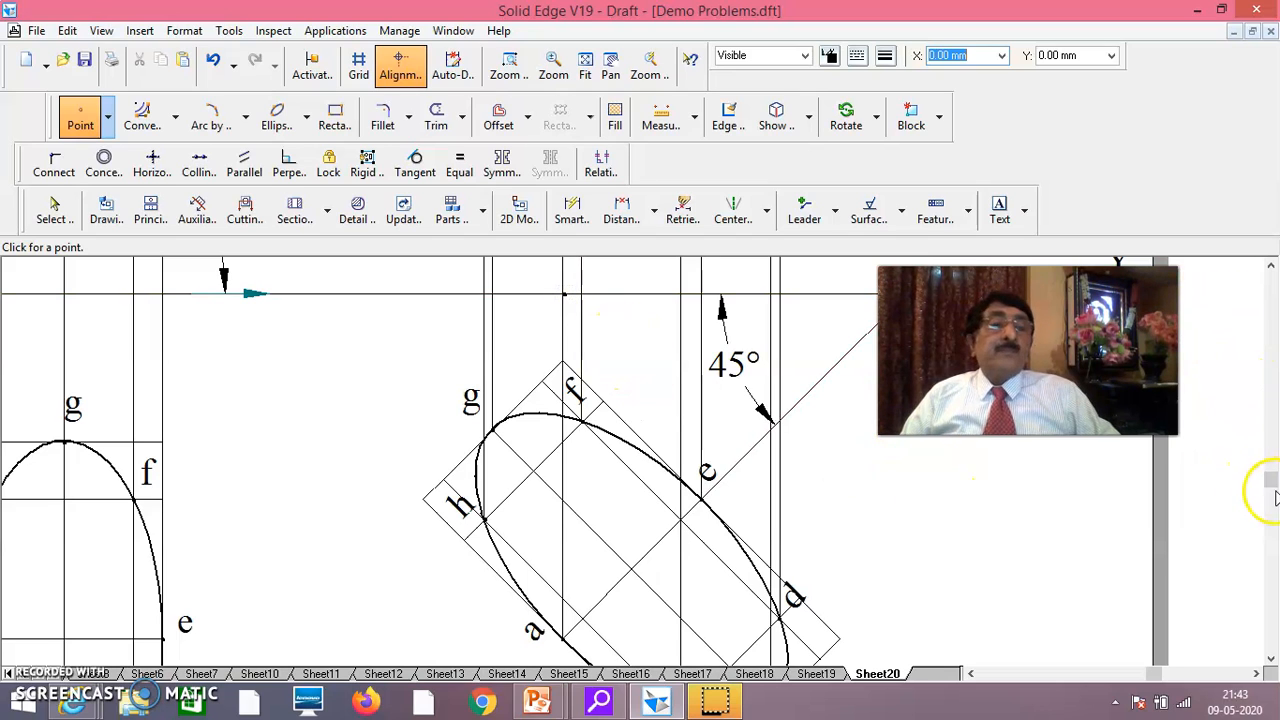
Mark final points b' and h' with 2.00 mm wide points where the b'(h') horizontal projector crosses the vertical projectors from b and h.
left_click_drag(1272, 485, 1270, 462)
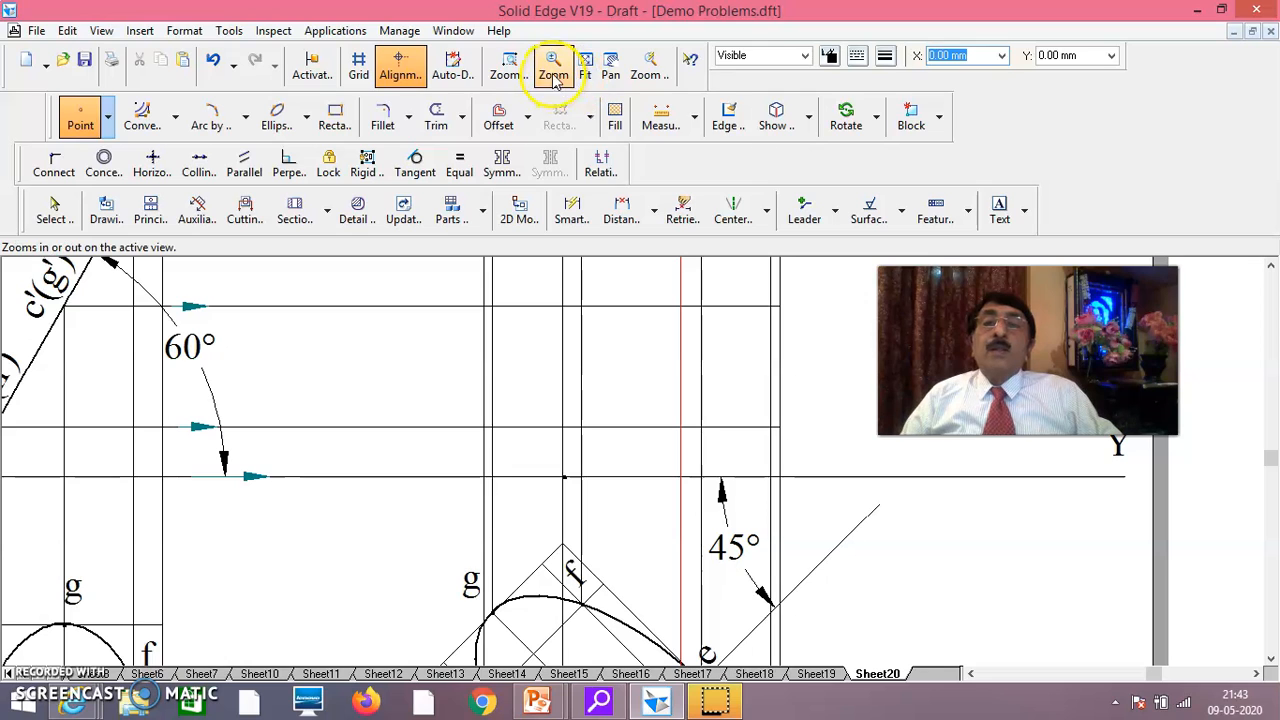
left_click(586, 64)
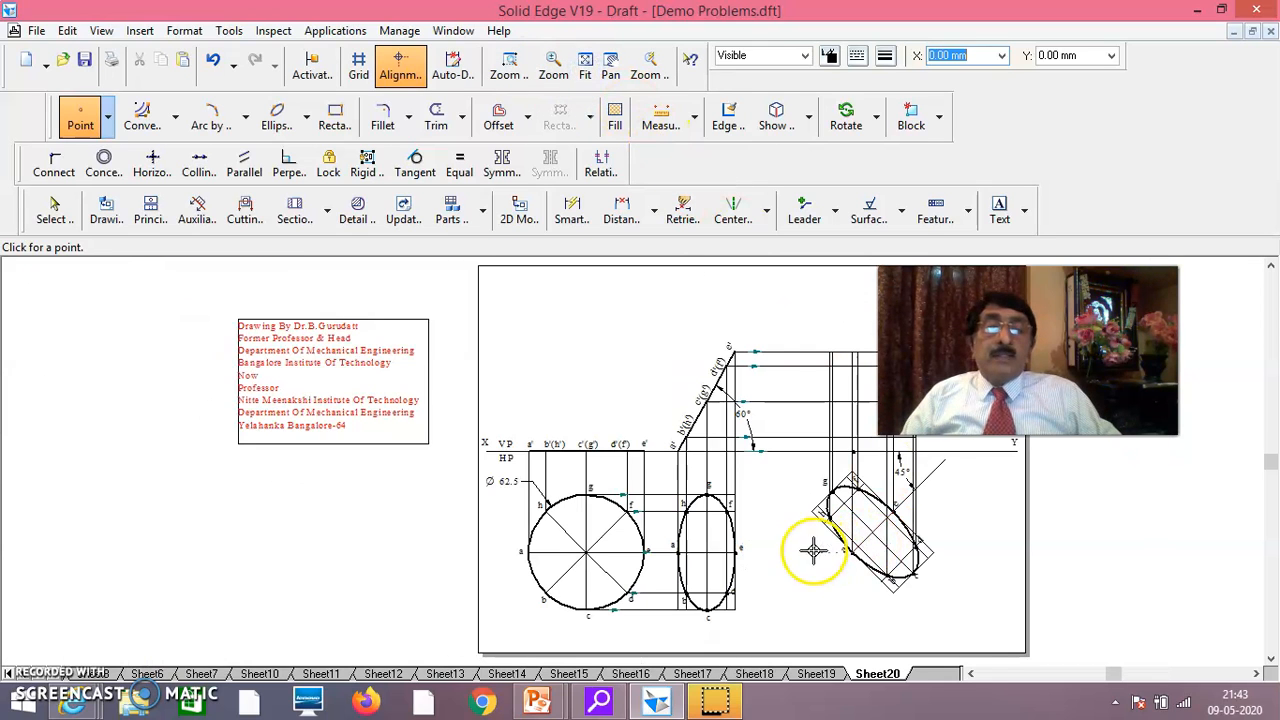
left_click(507, 70)
left_click_drag(659, 313, 966, 645)
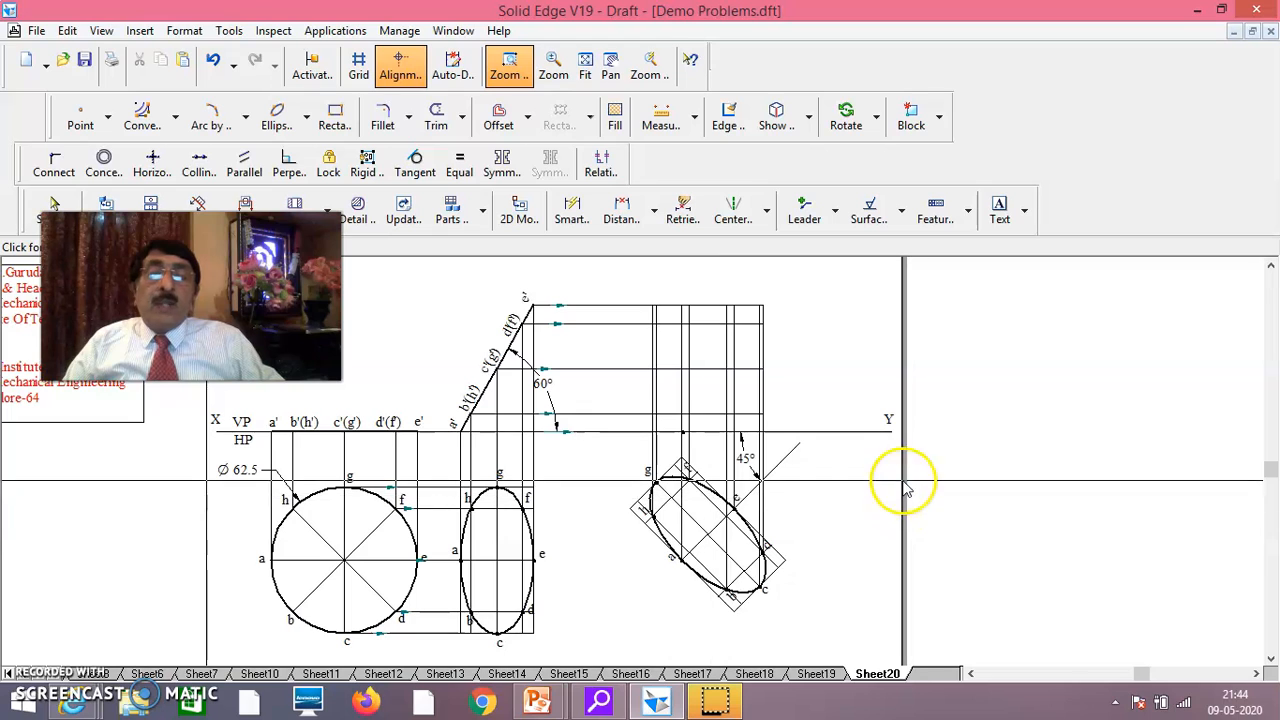
left_click(80, 118)
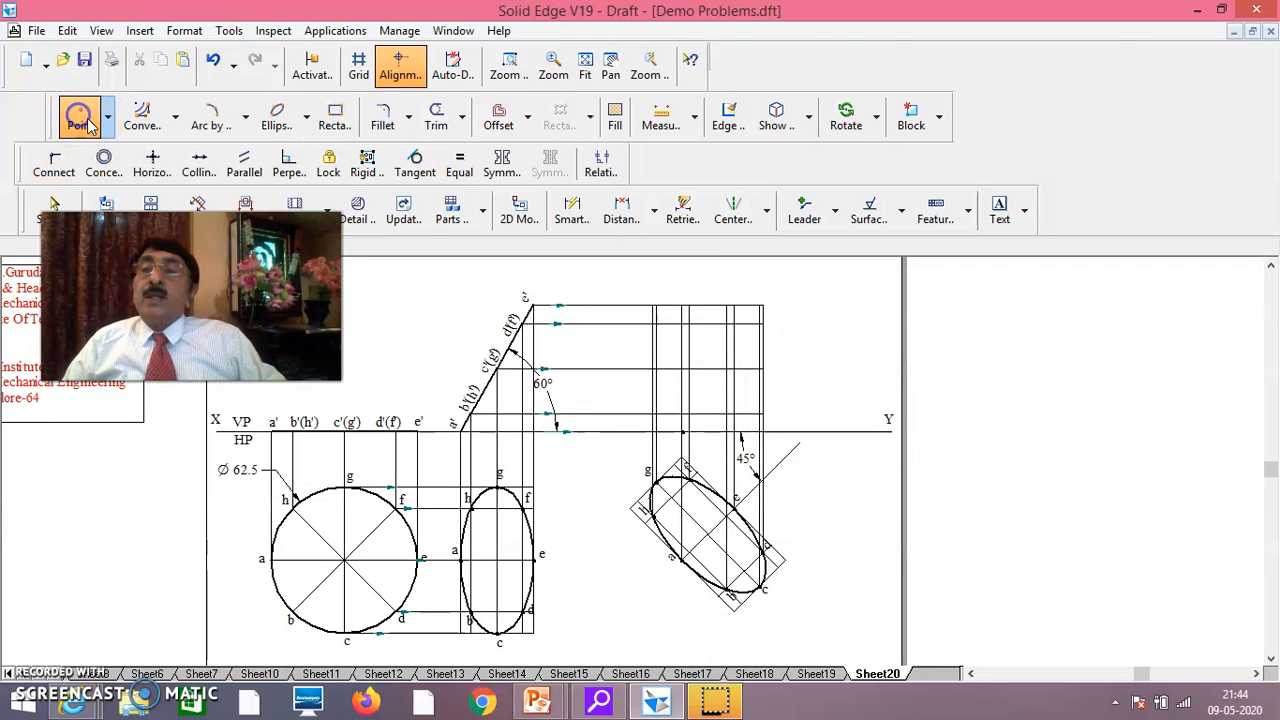
left_click(887, 58)
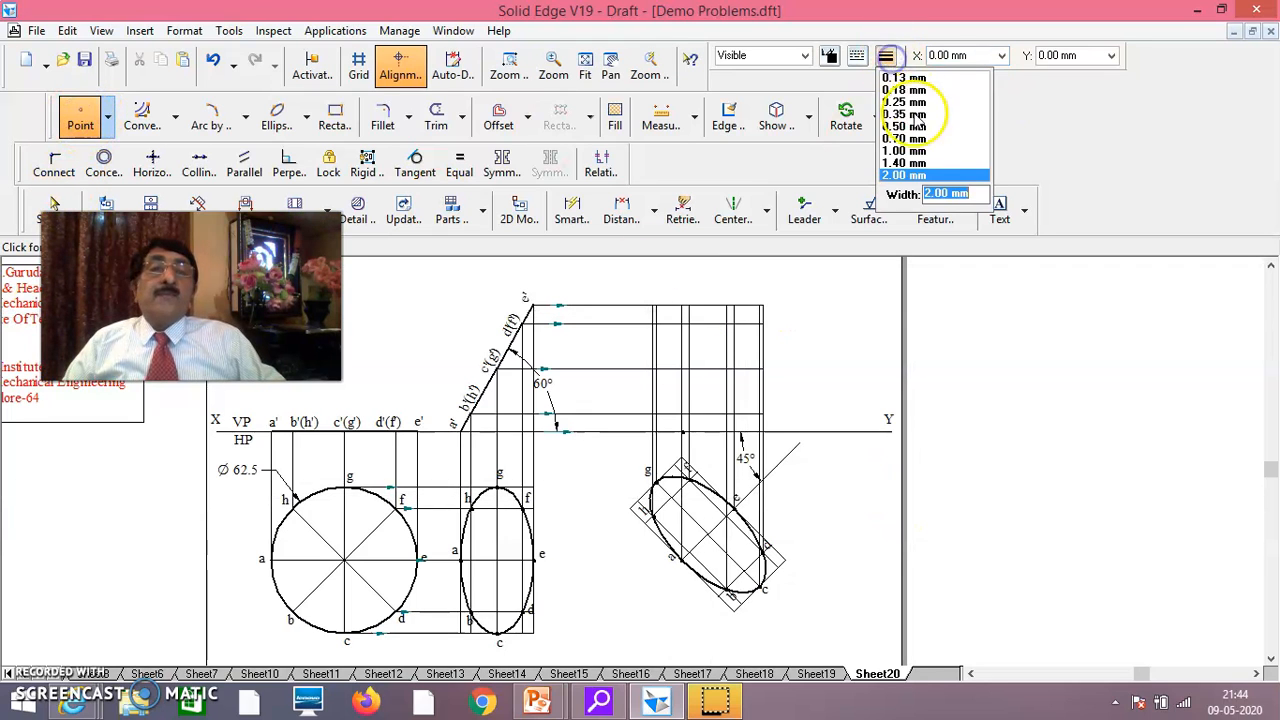
left_click(912, 177)
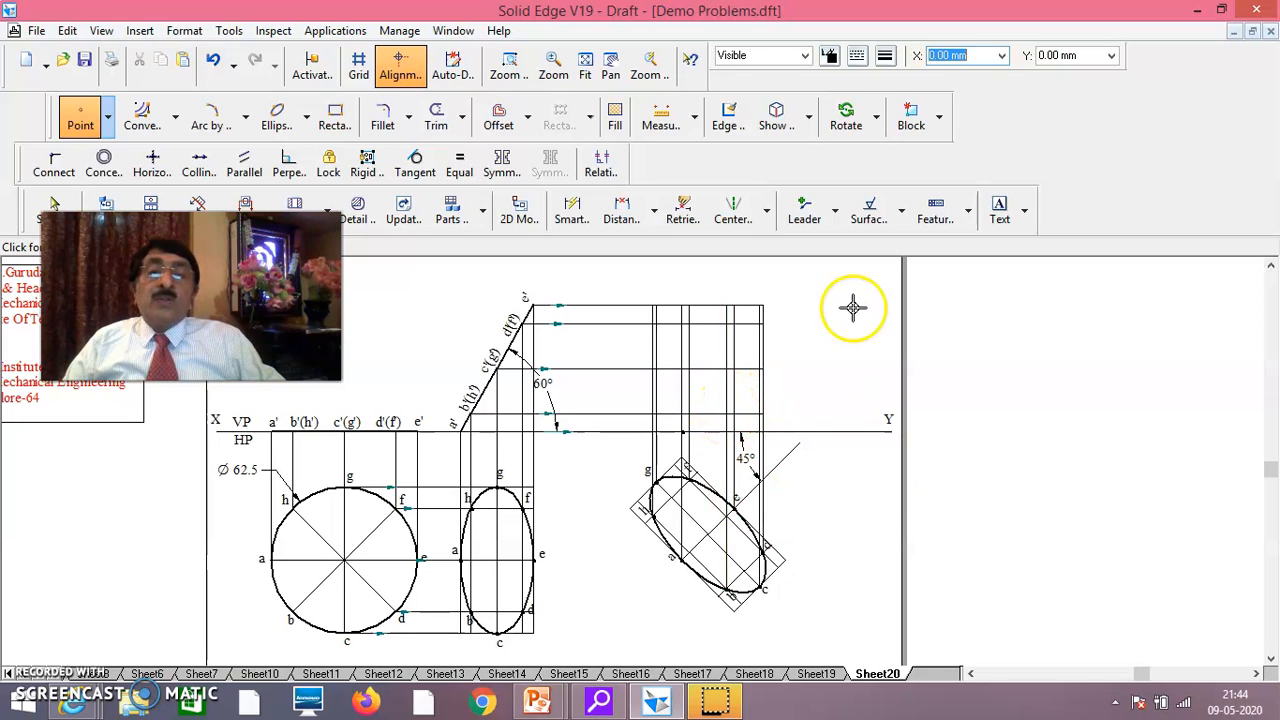
left_click(508, 66)
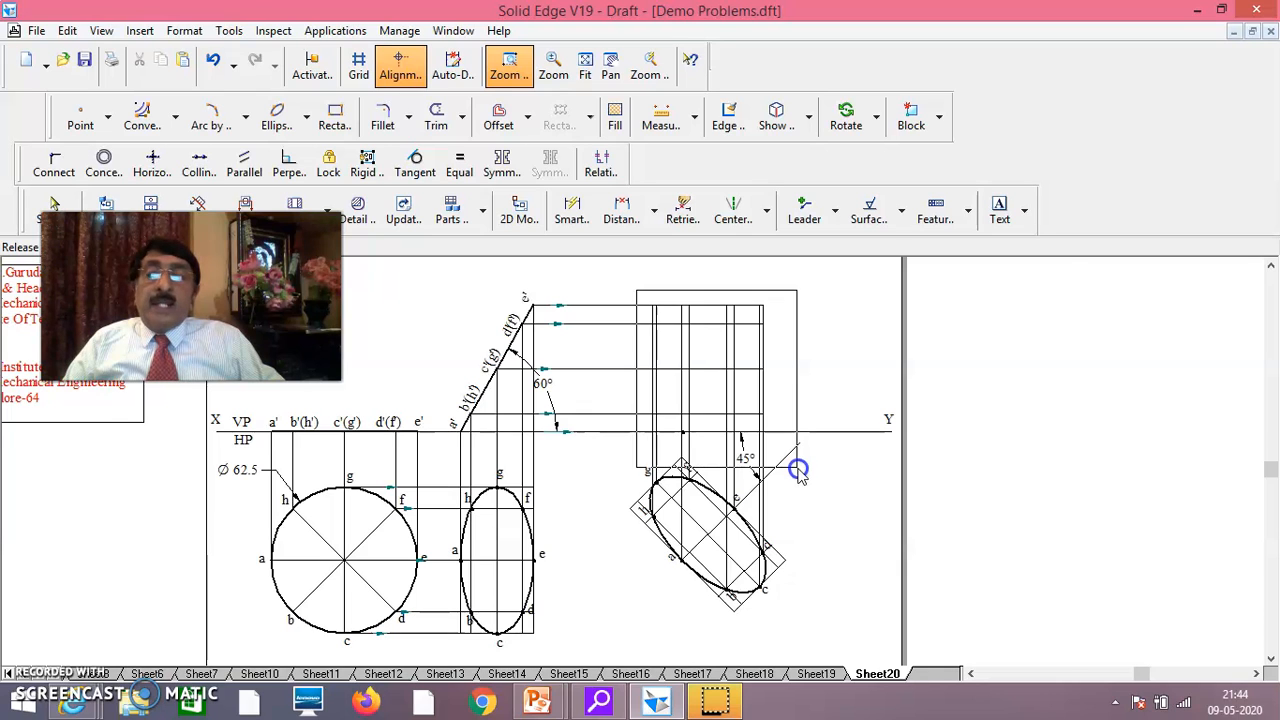
left_click(797, 470)
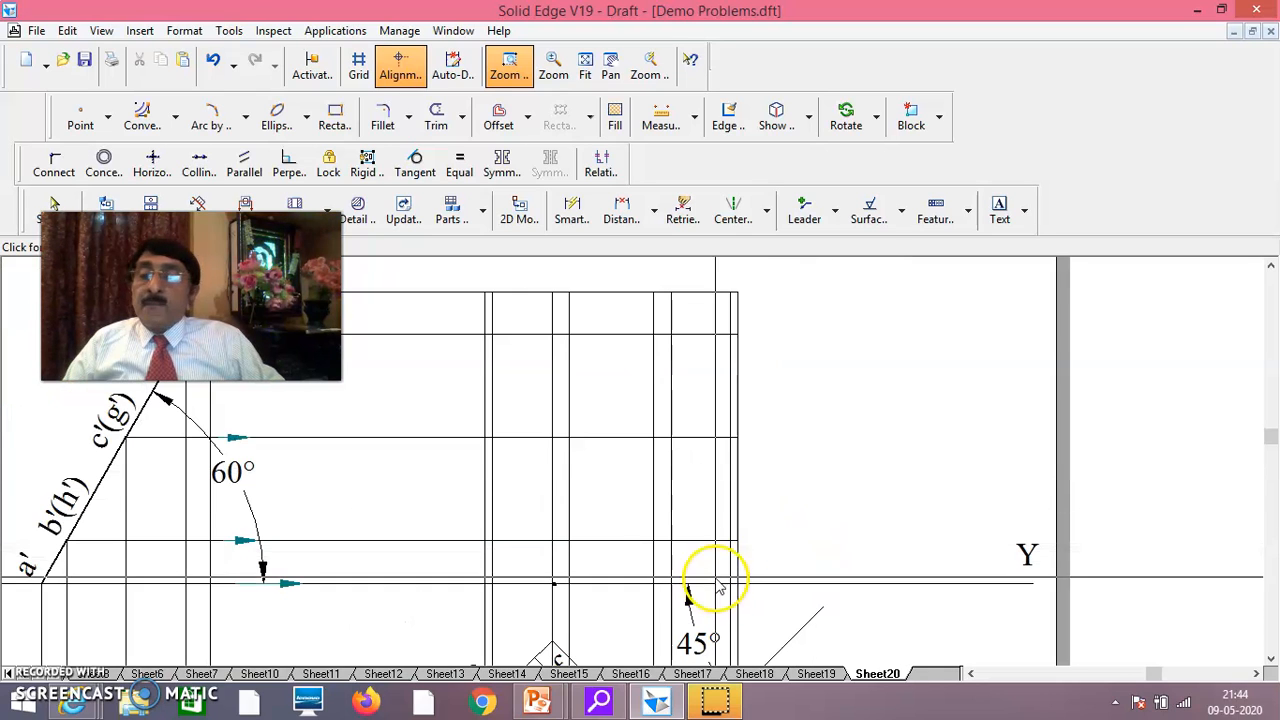
right_click(830, 525)
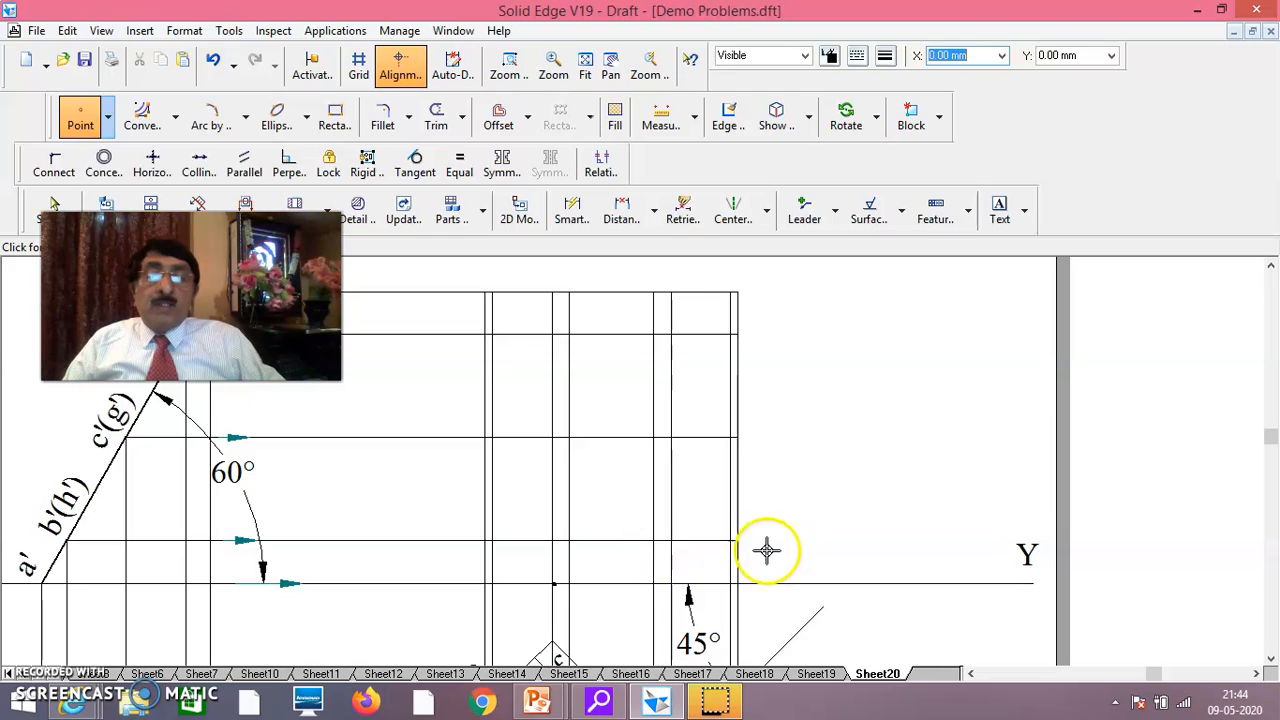
left_click(652, 541)
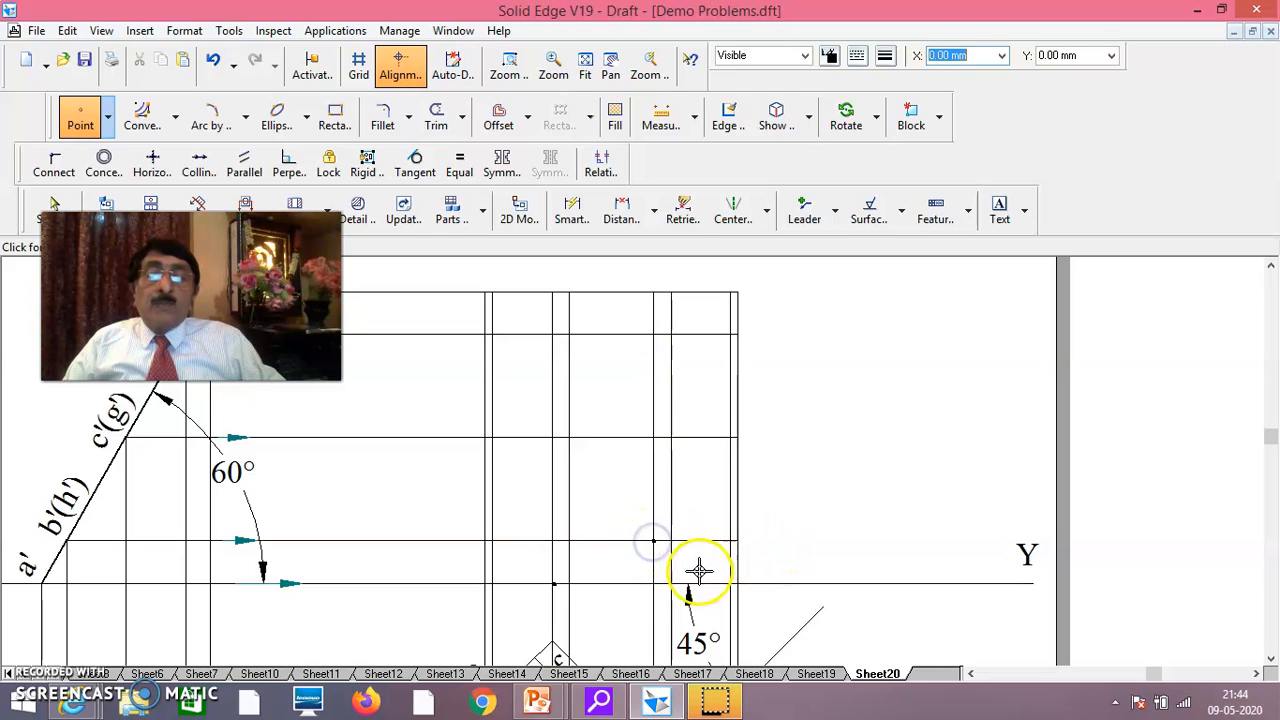
left_click(484, 540)
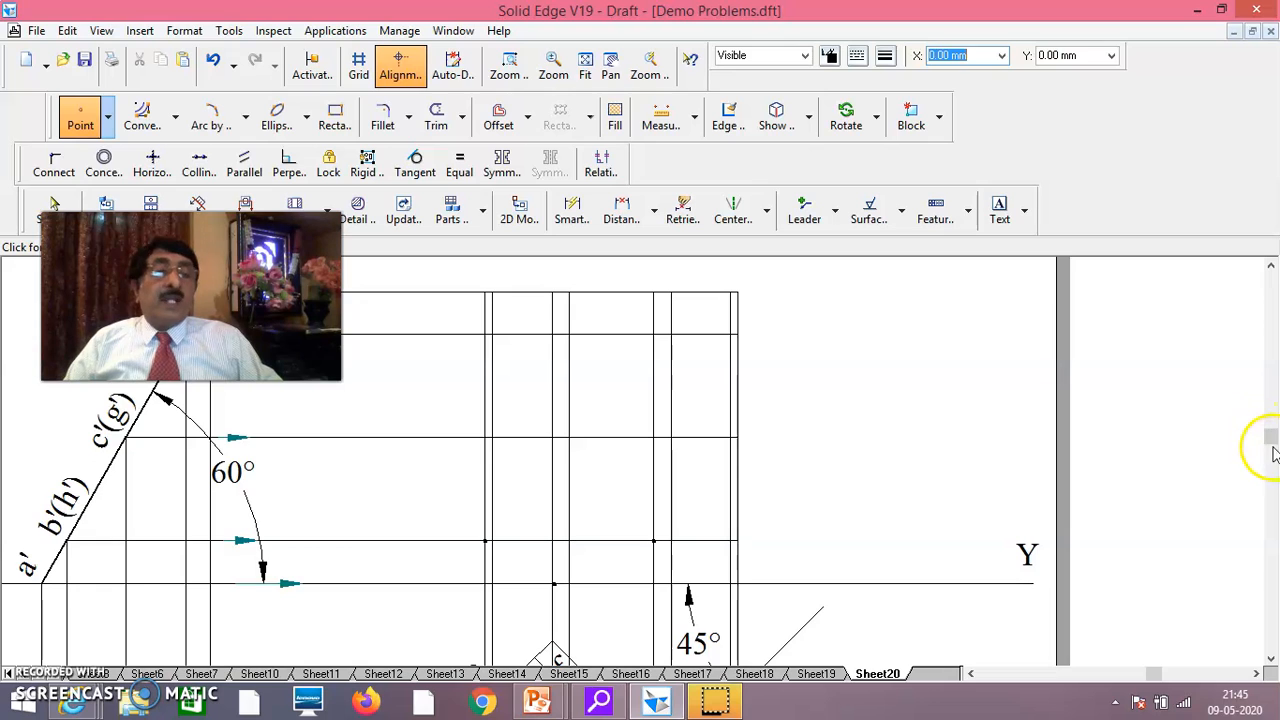
Mark final points c' and g' with 2.00 mm wide points where the c'(g') horizontal projector crosses the vertical projectors from c and g.
left_click_drag(1272, 435, 1272, 455)
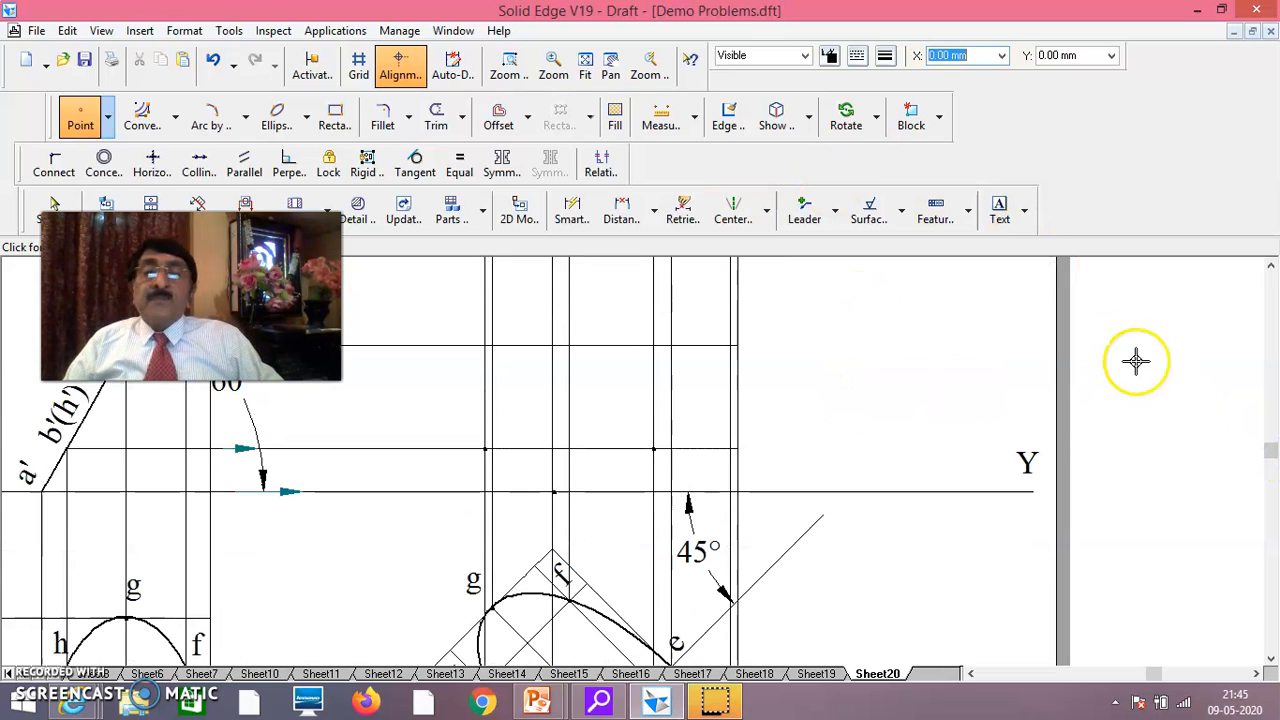
left_click(585, 66)
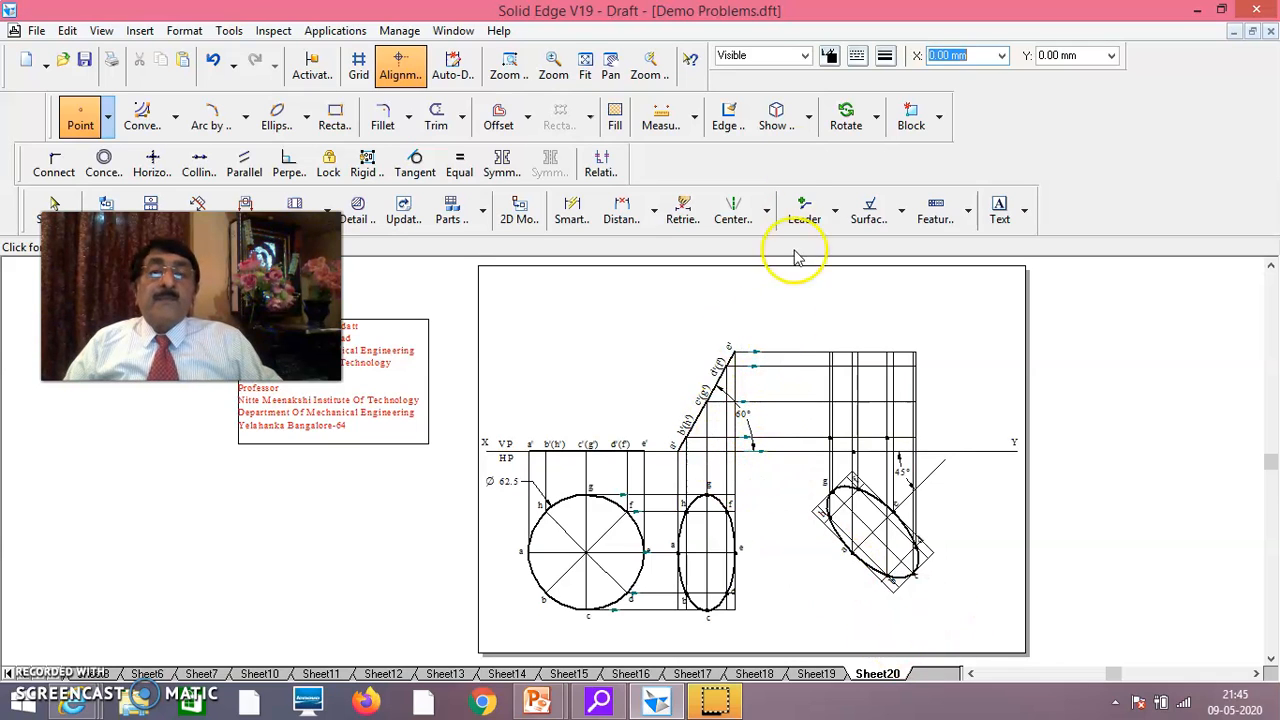
left_click(510, 65)
left_click(665, 367)
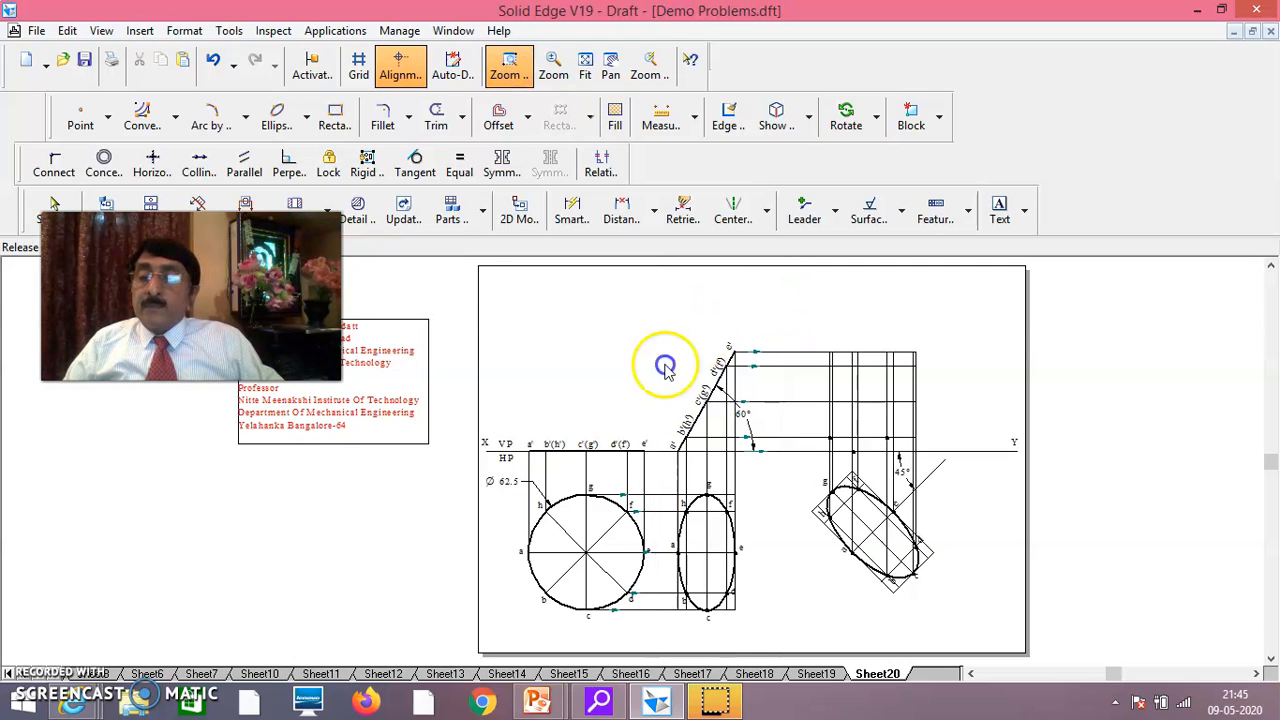
left_click_drag(792, 640, 951, 634)
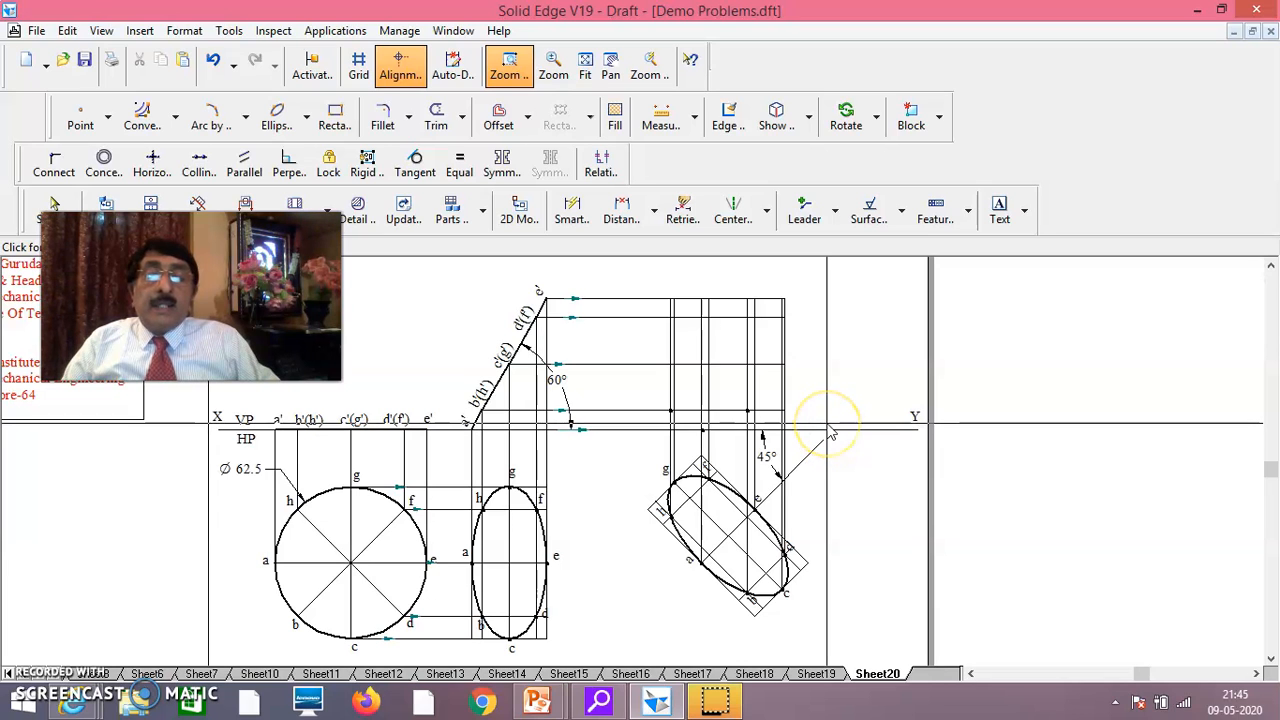
left_click(806, 380)
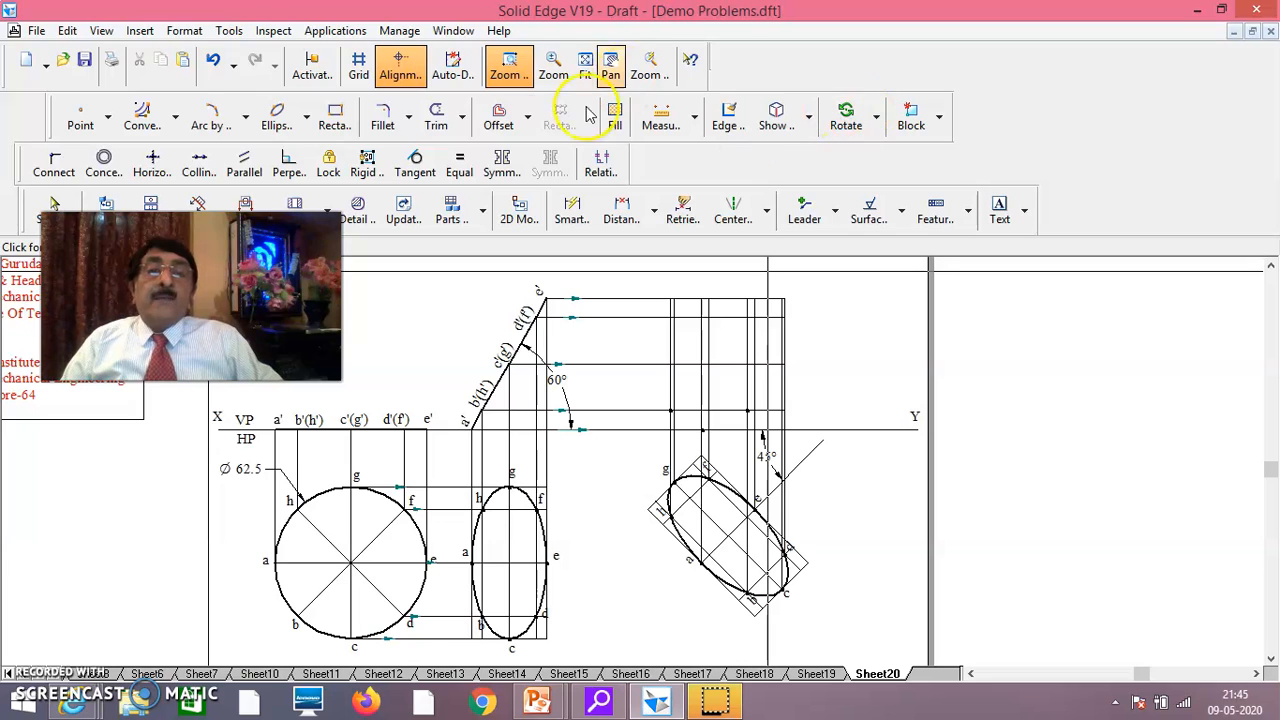
left_click(76, 115)
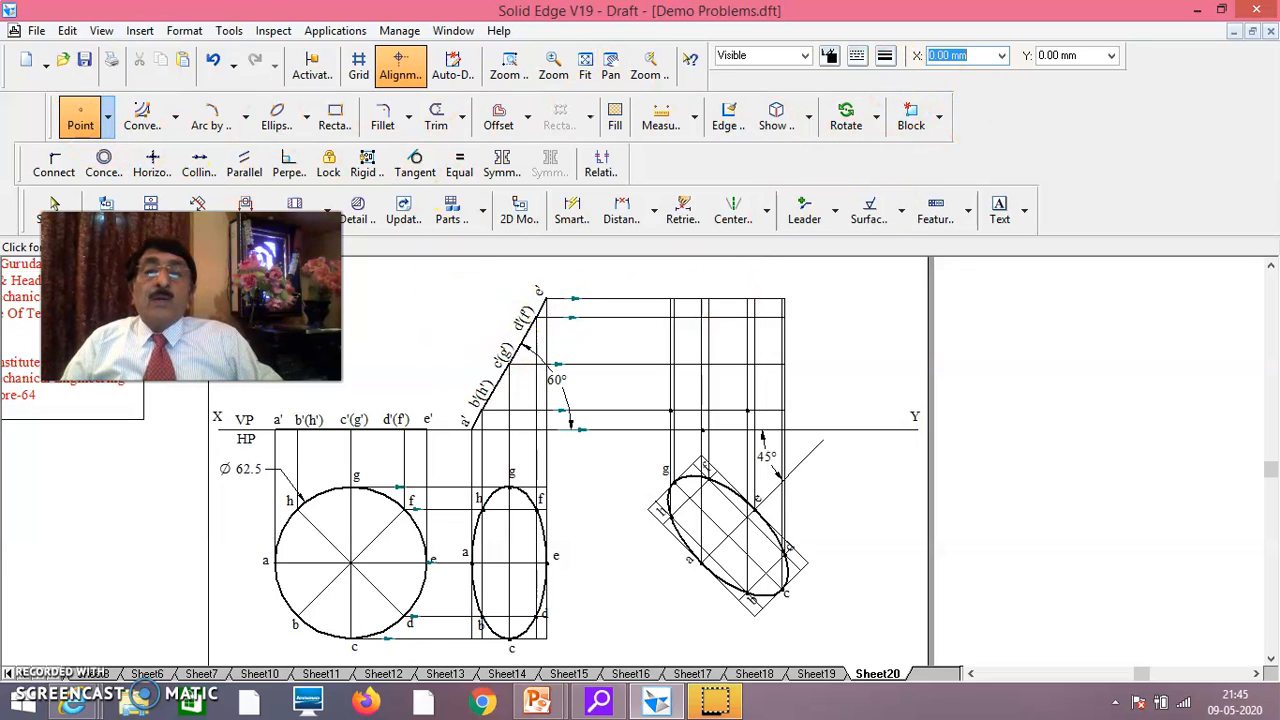
key("Escape")
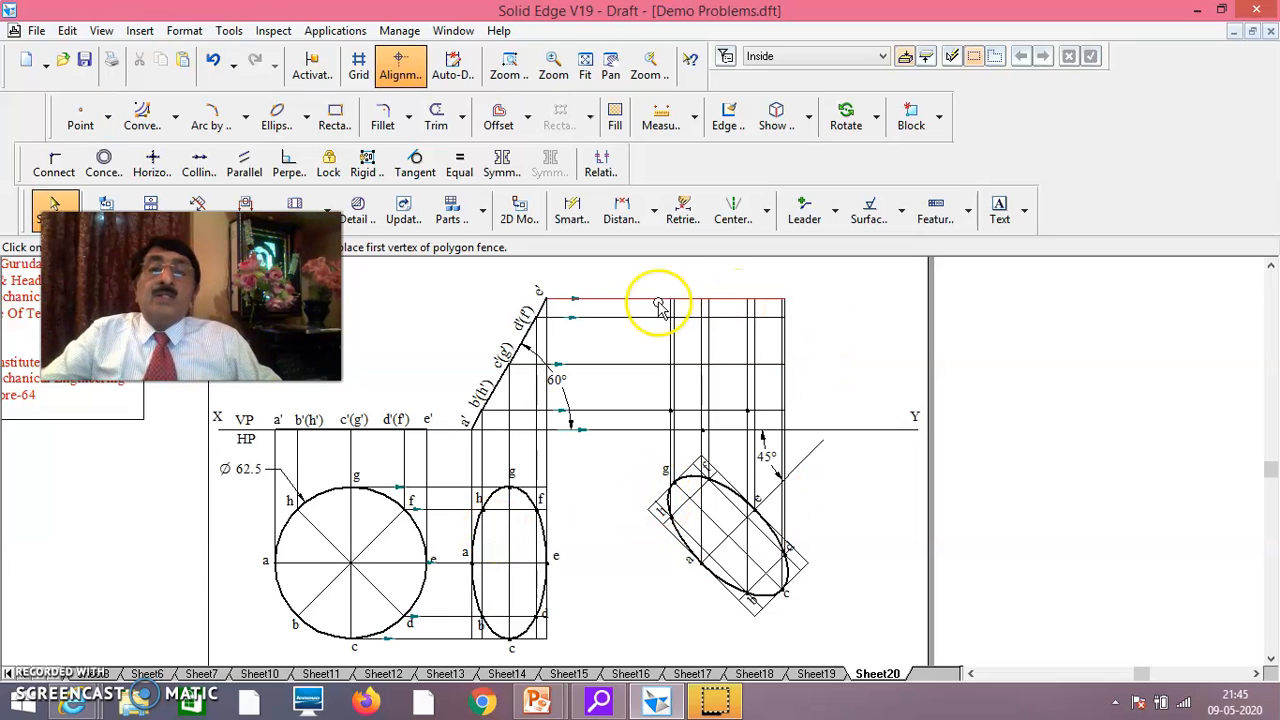
left_click(509, 70)
left_click_drag(642, 262, 659, 400)
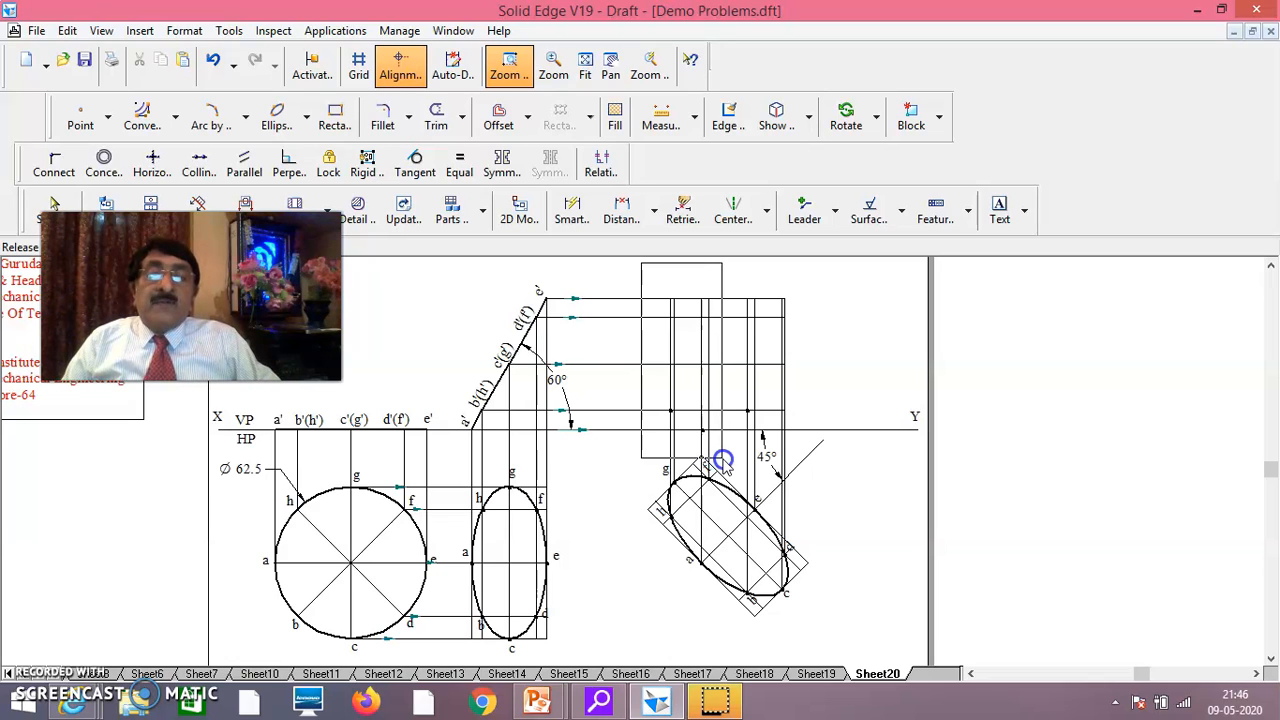
left_click(810, 460)
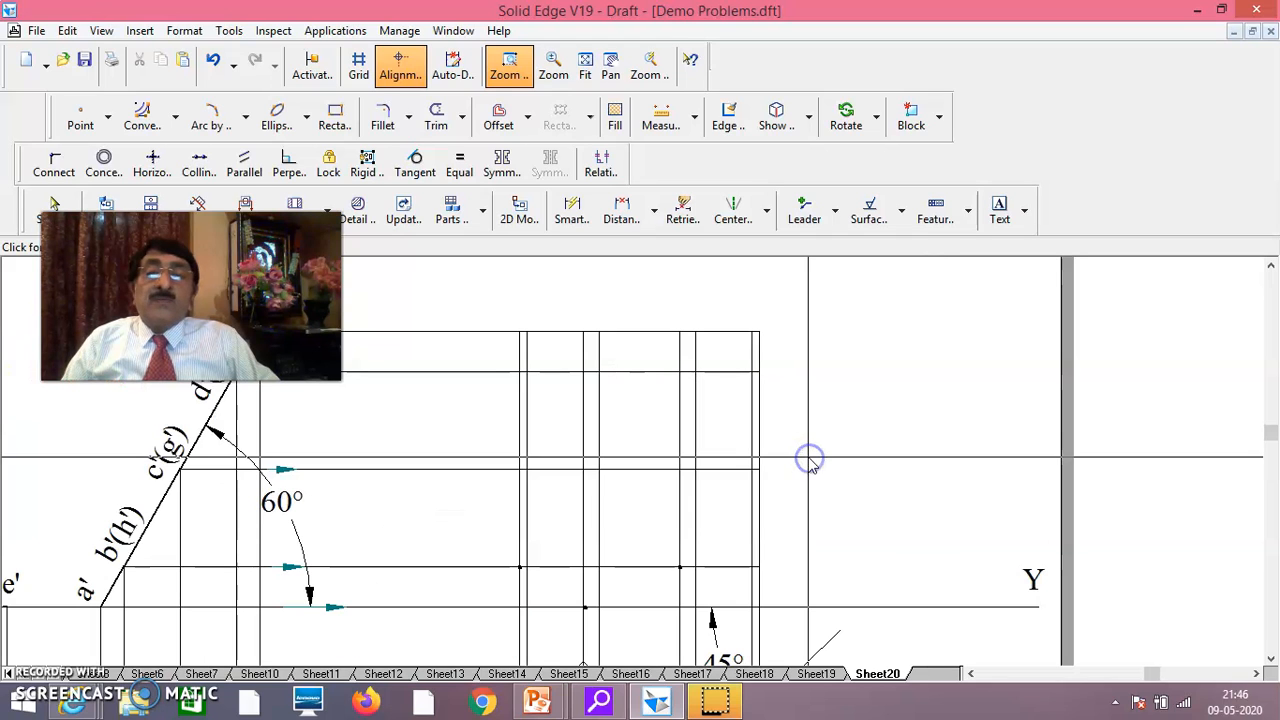
right_click(803, 437)
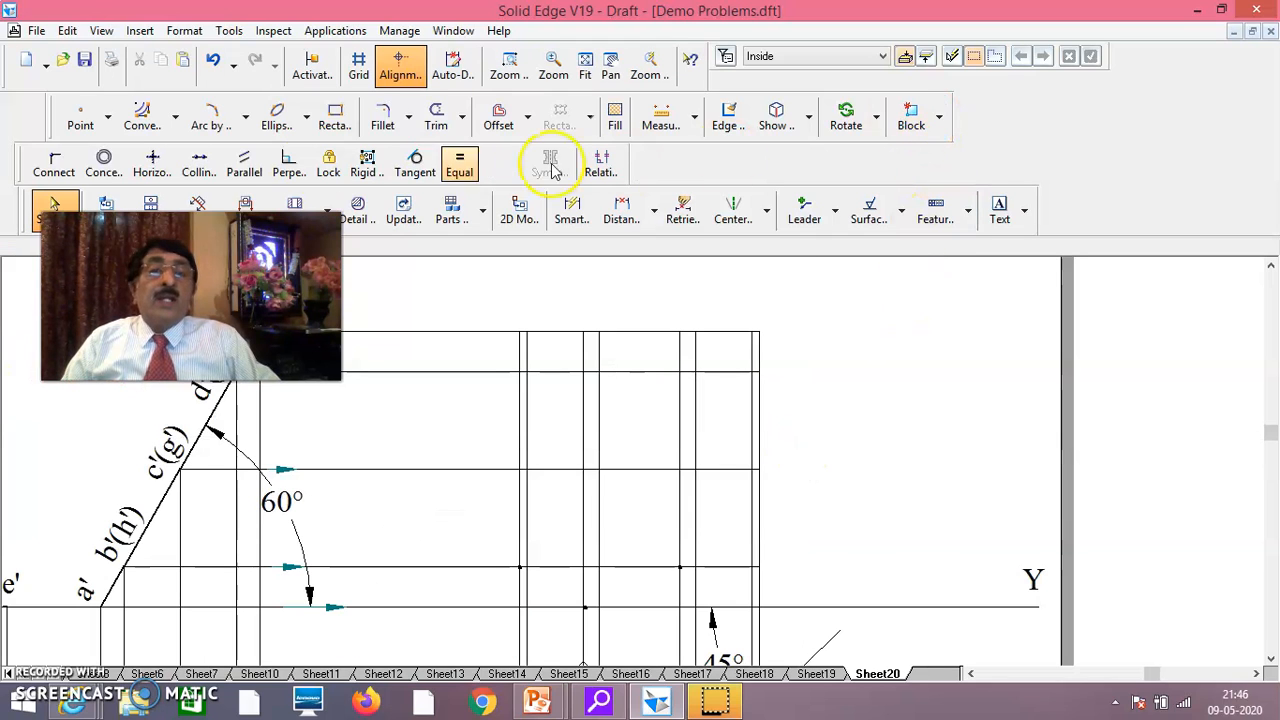
left_click(79, 118)
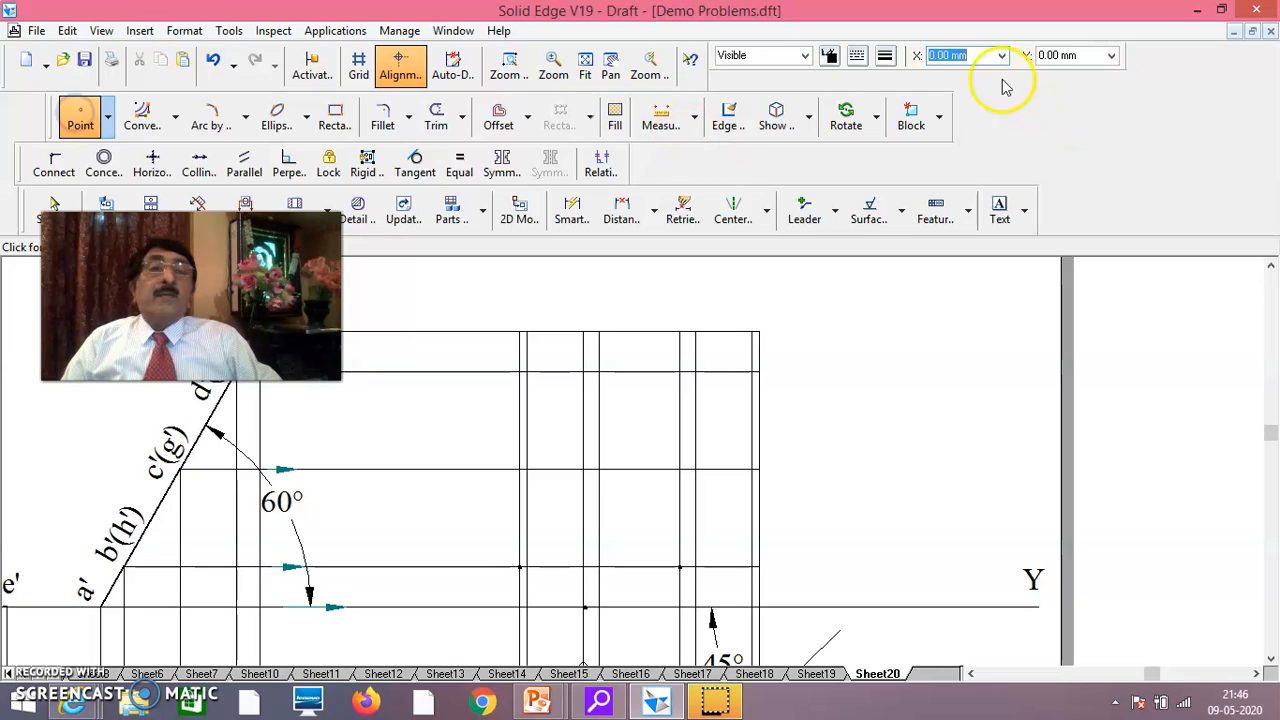
left_click(885, 58)
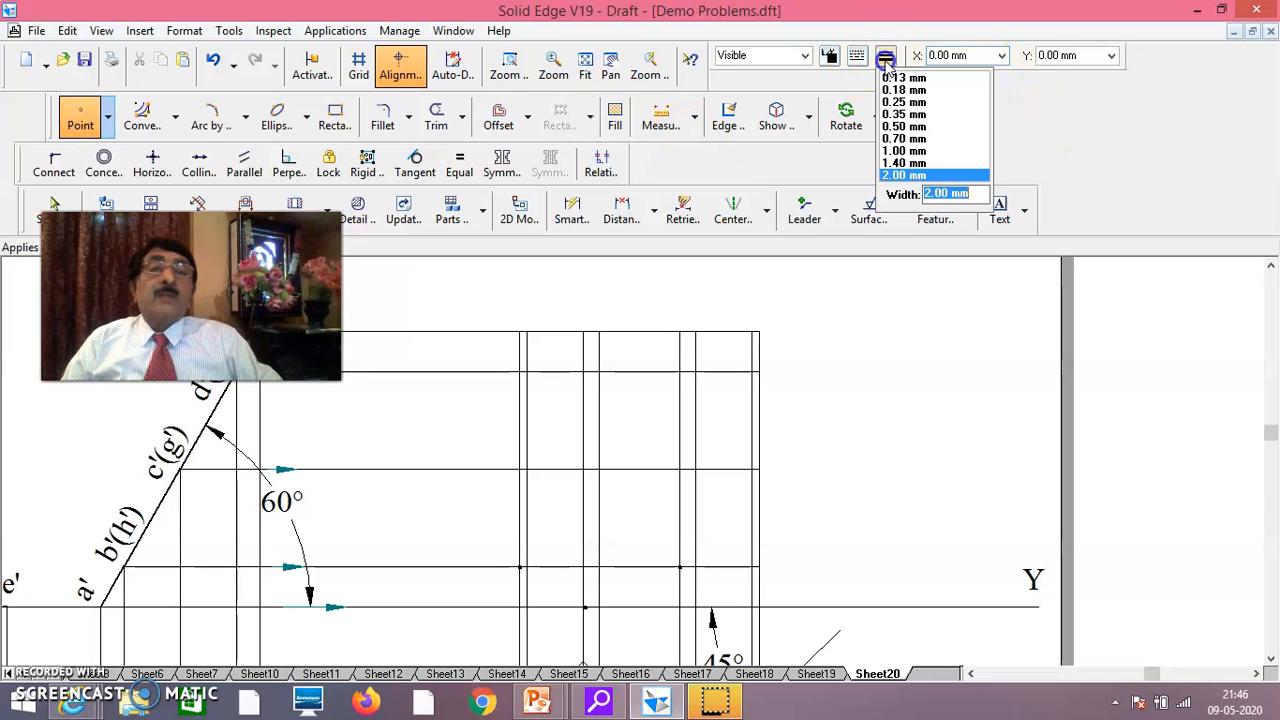
left_click(906, 177)
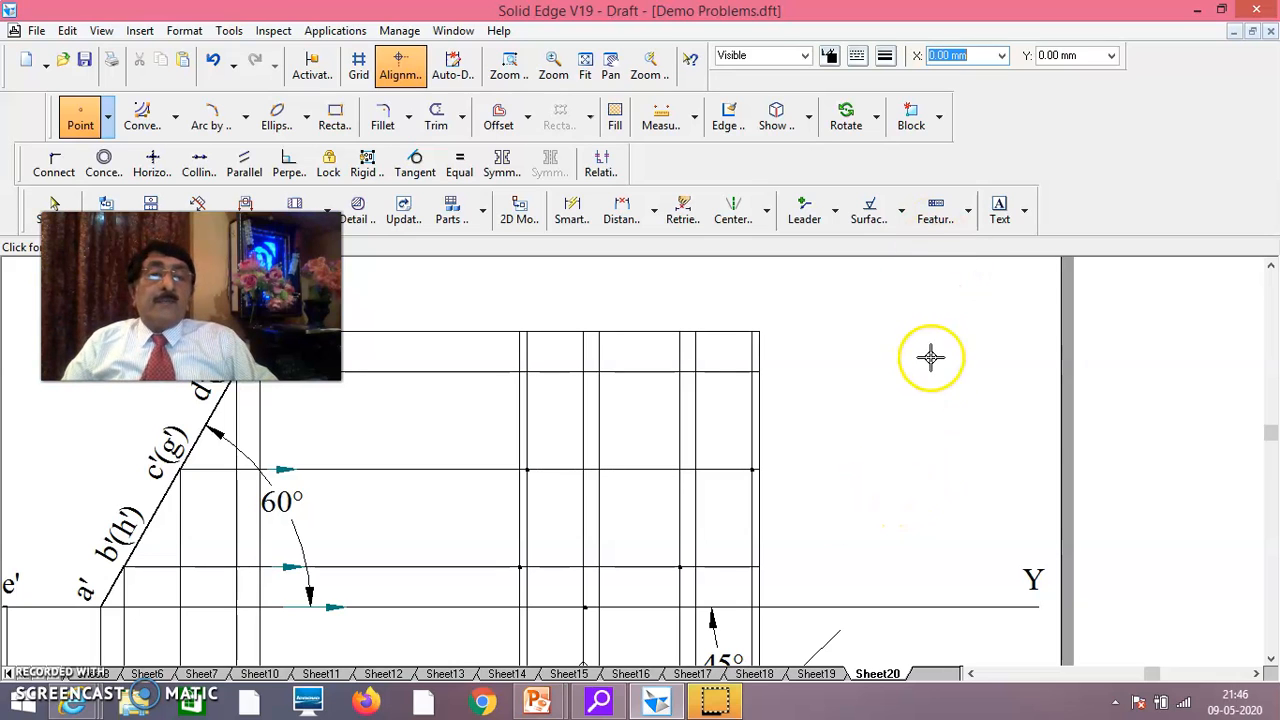
Try marking final point d' with a 2.00 mm wide point on the d'(f') horizontal projector near the vertical projector from d, and undo it.
left_click_drag(1270, 438, 1270, 478)
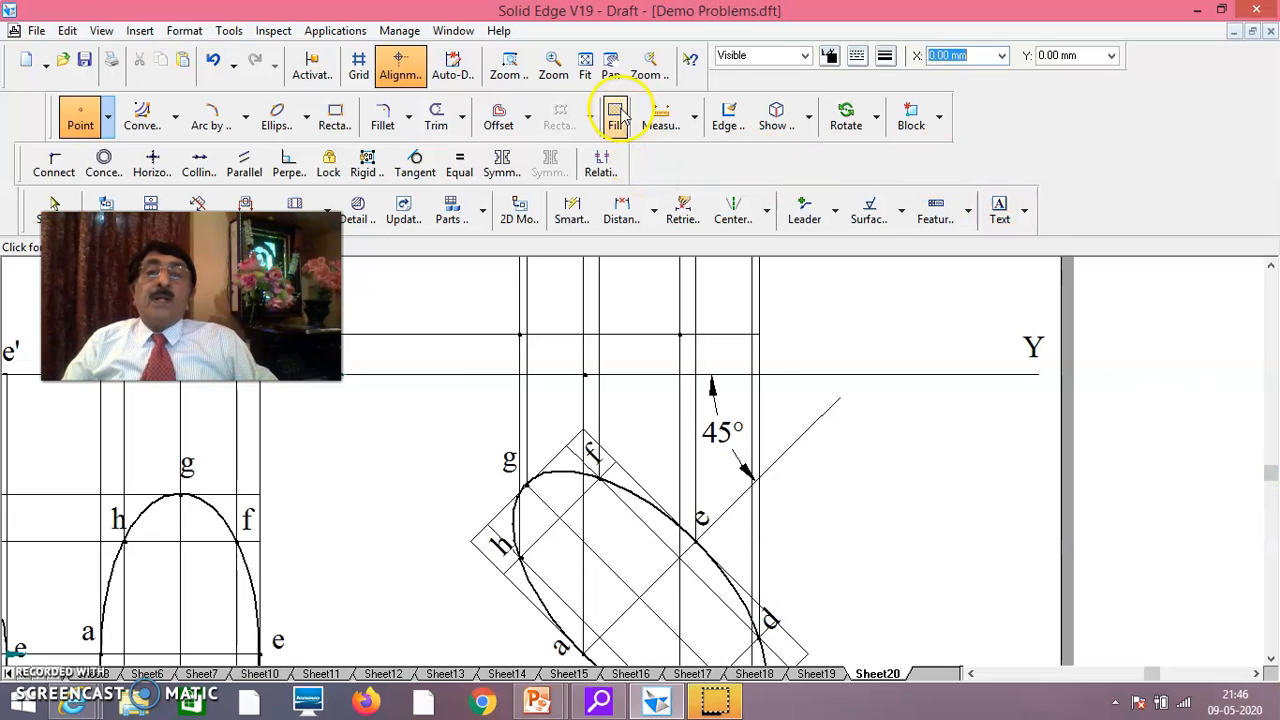
left_click(587, 72)
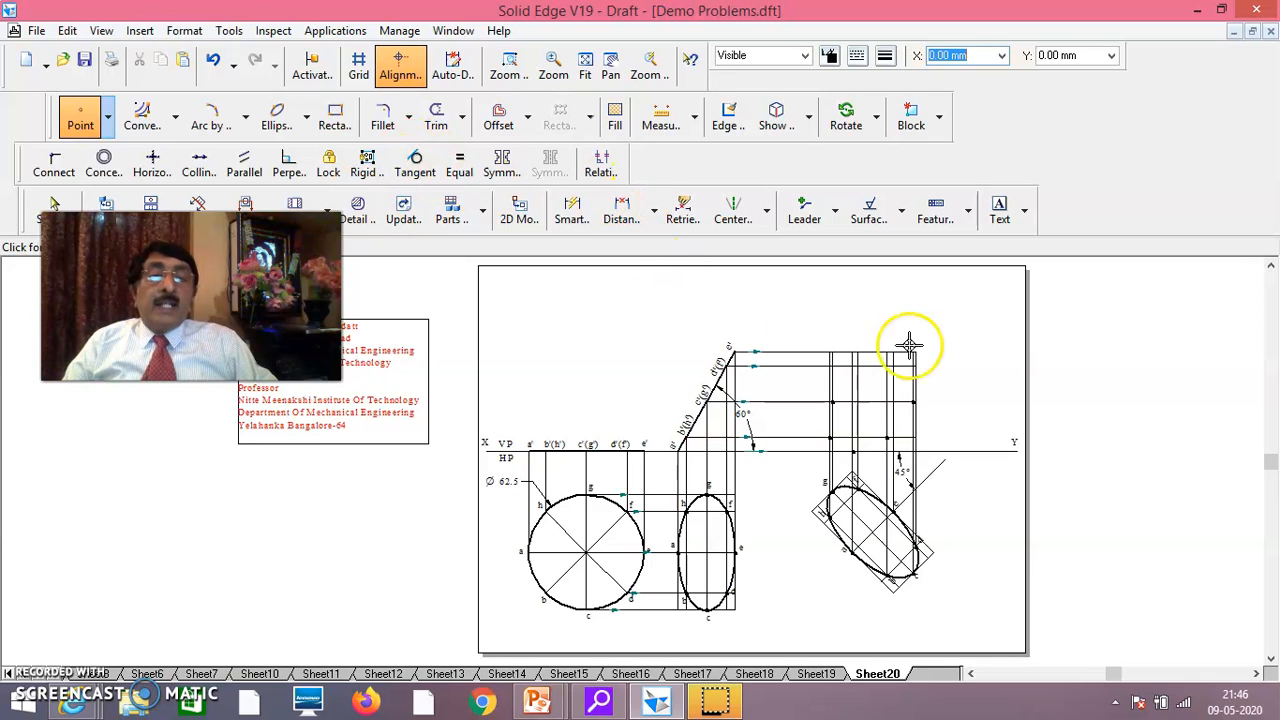
left_click(509, 66)
mouse_move(778, 318)
left_mouse_down()
mouse_move(780, 404)
mouse_move(1020, 613)
mouse_move(1006, 612)
left_mouse_up()
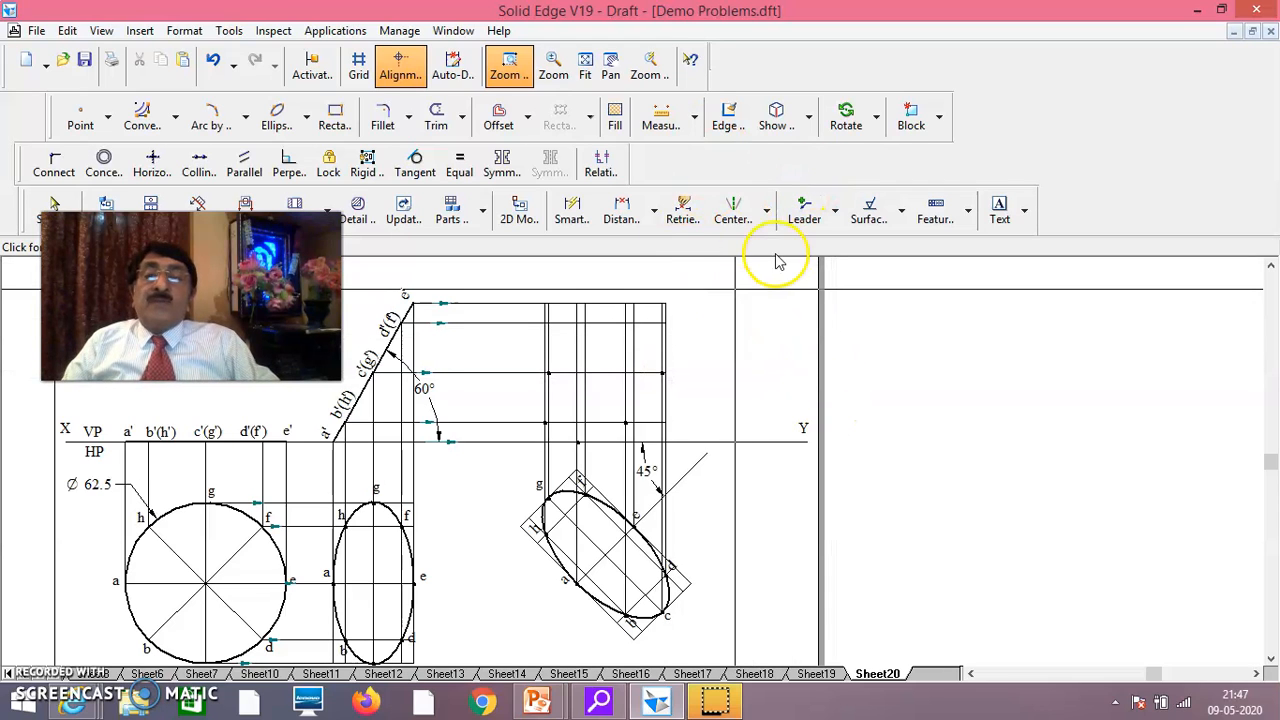
left_click(521, 77)
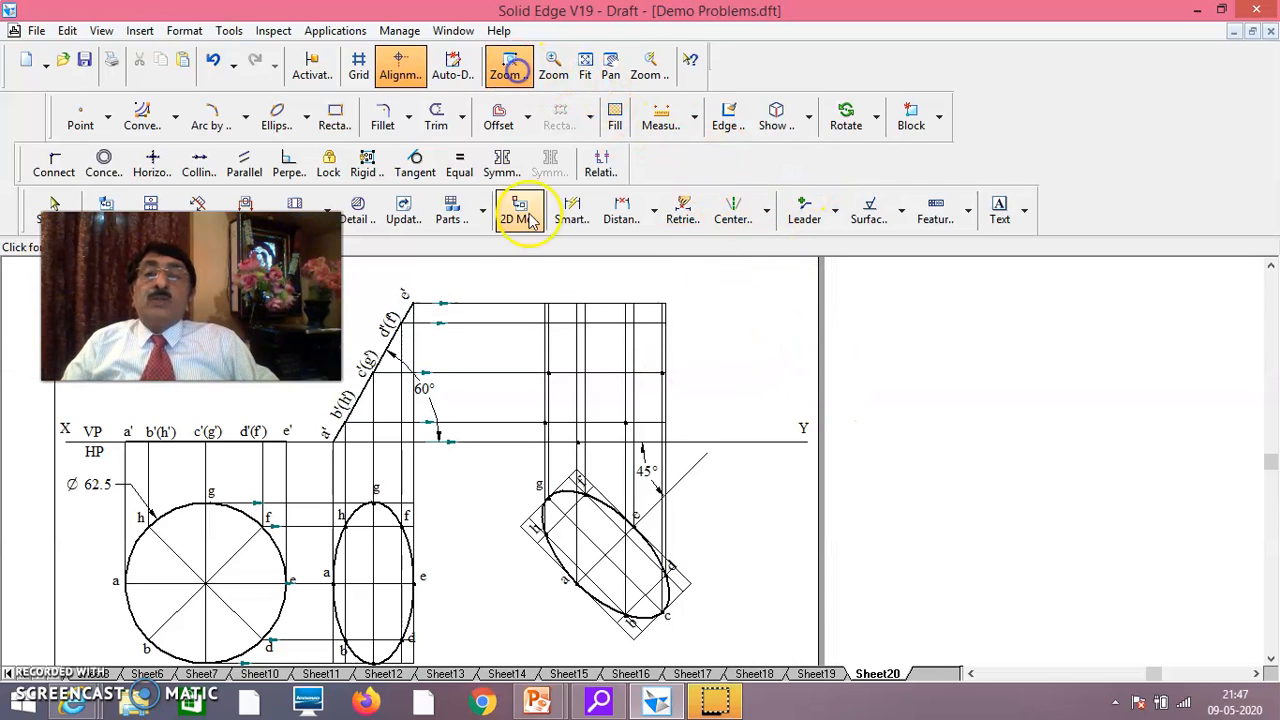
left_click(497, 270)
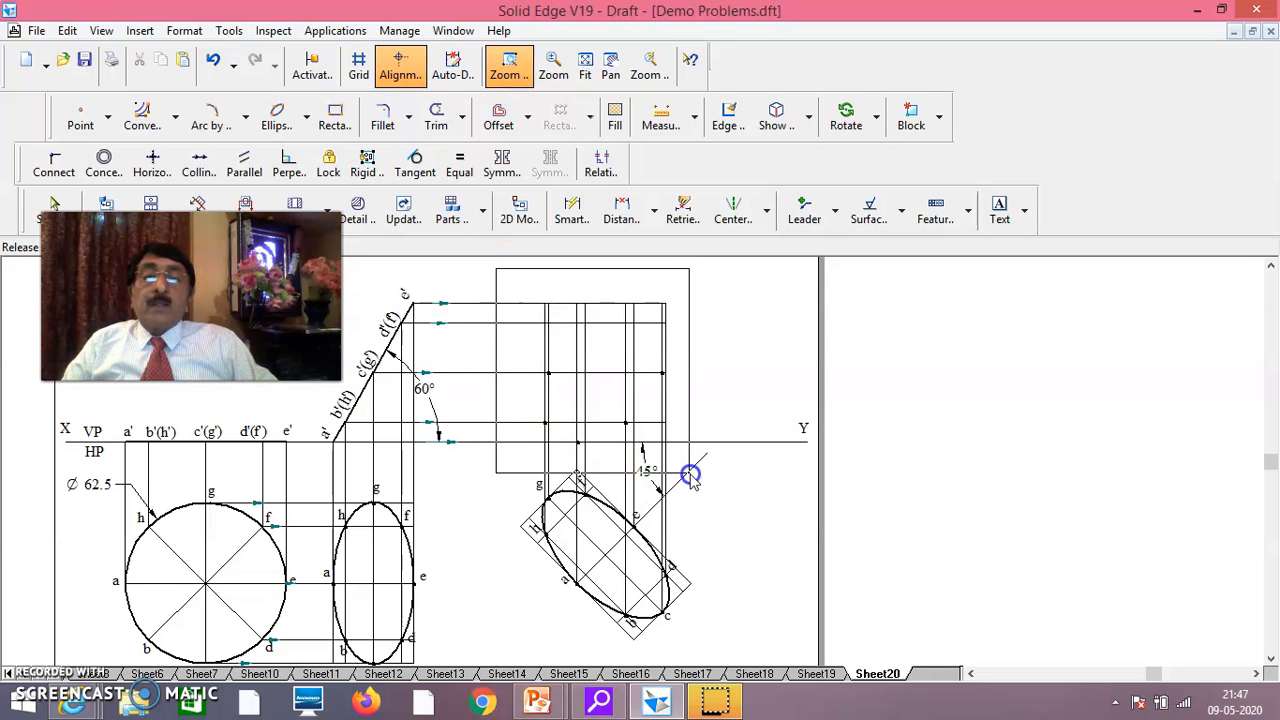
left_click_drag(690, 475, 690, 476)
right_click(852, 402)
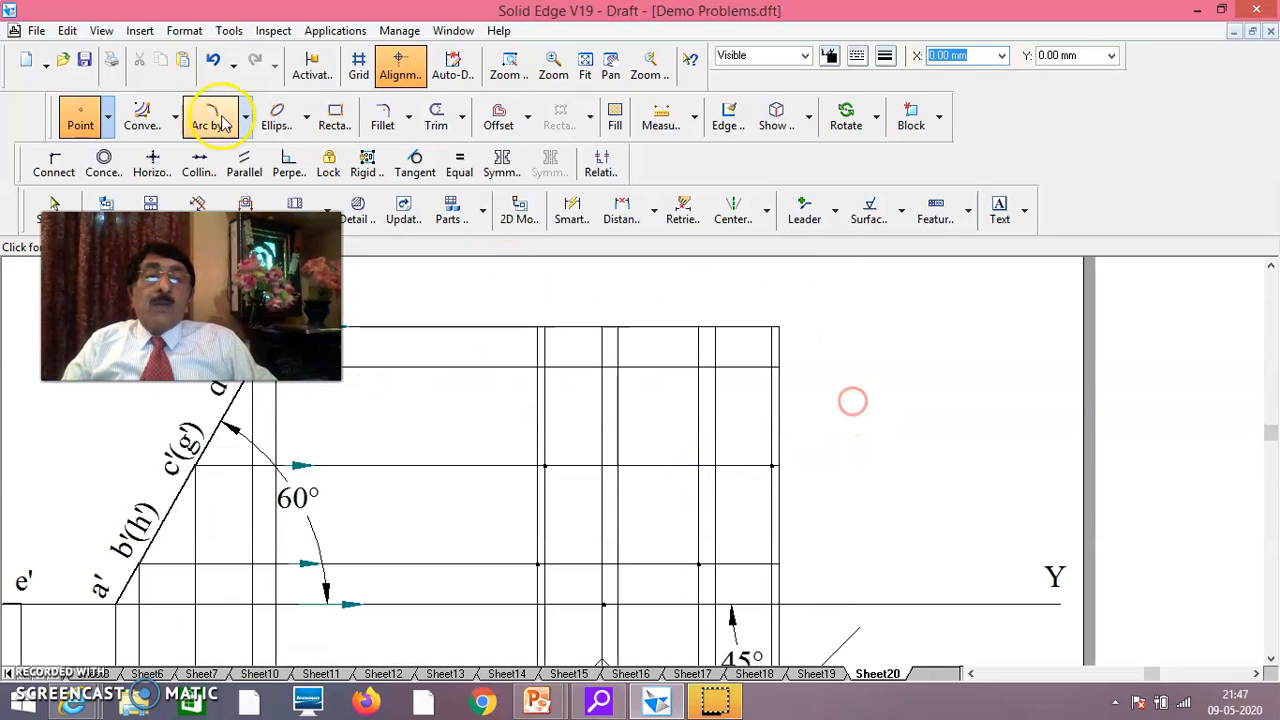
left_click(885, 55)
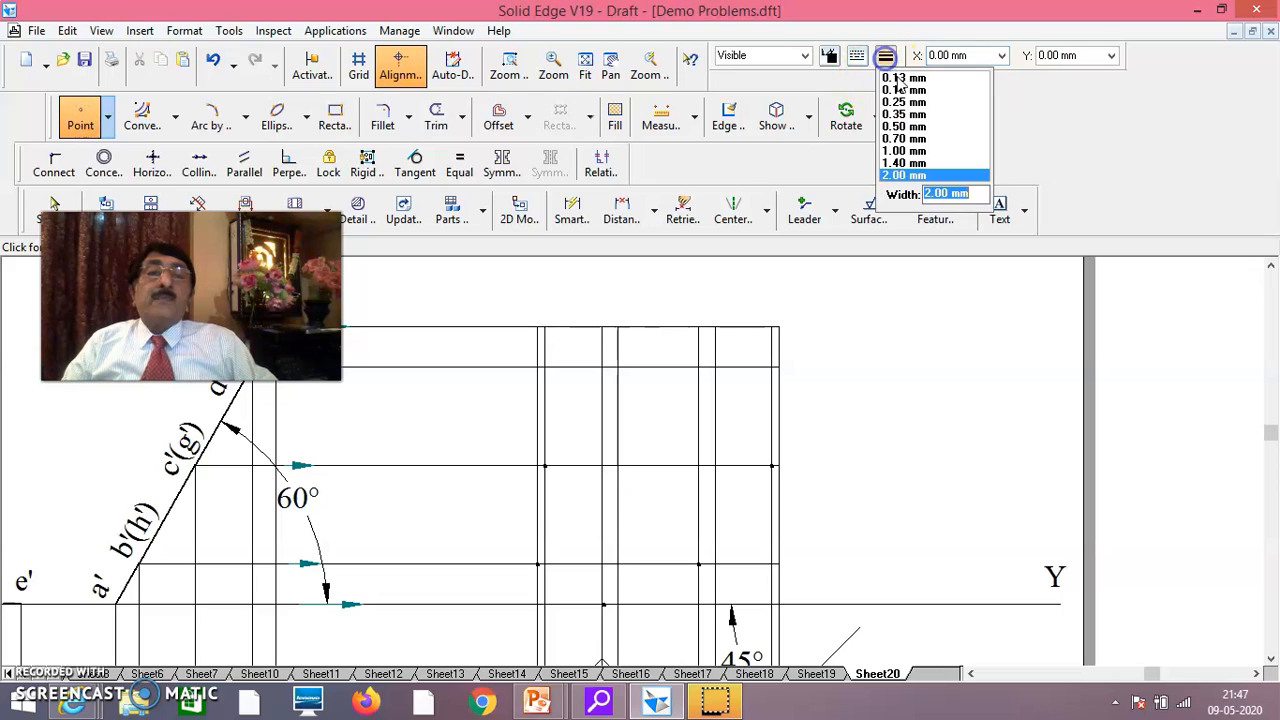
left_click(910, 151)
left_click(886, 57)
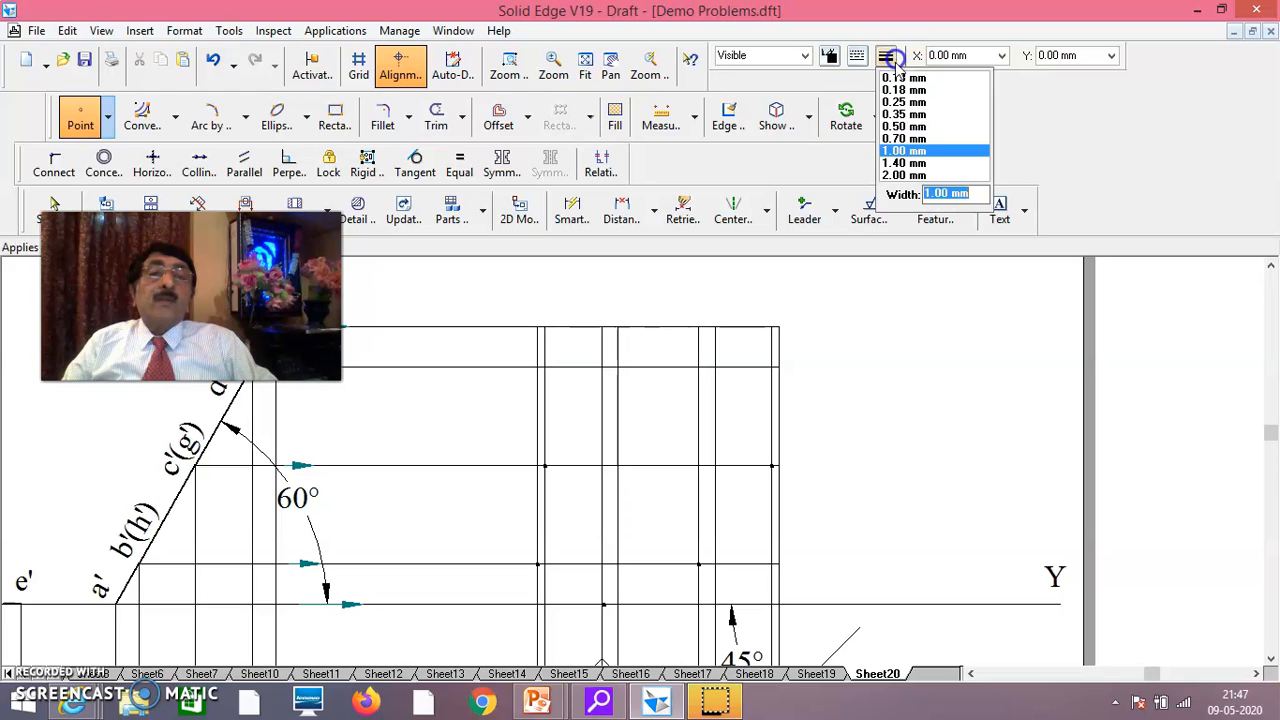
left_click(908, 175)
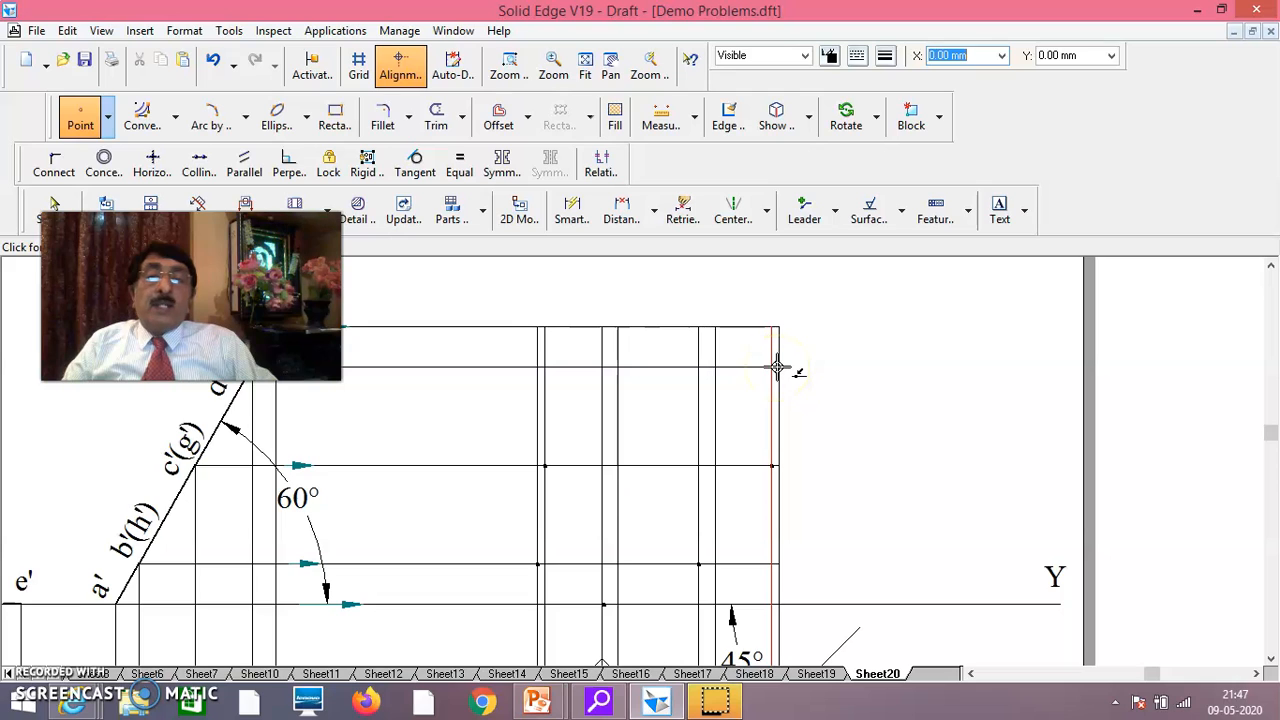
left_click(845, 363)
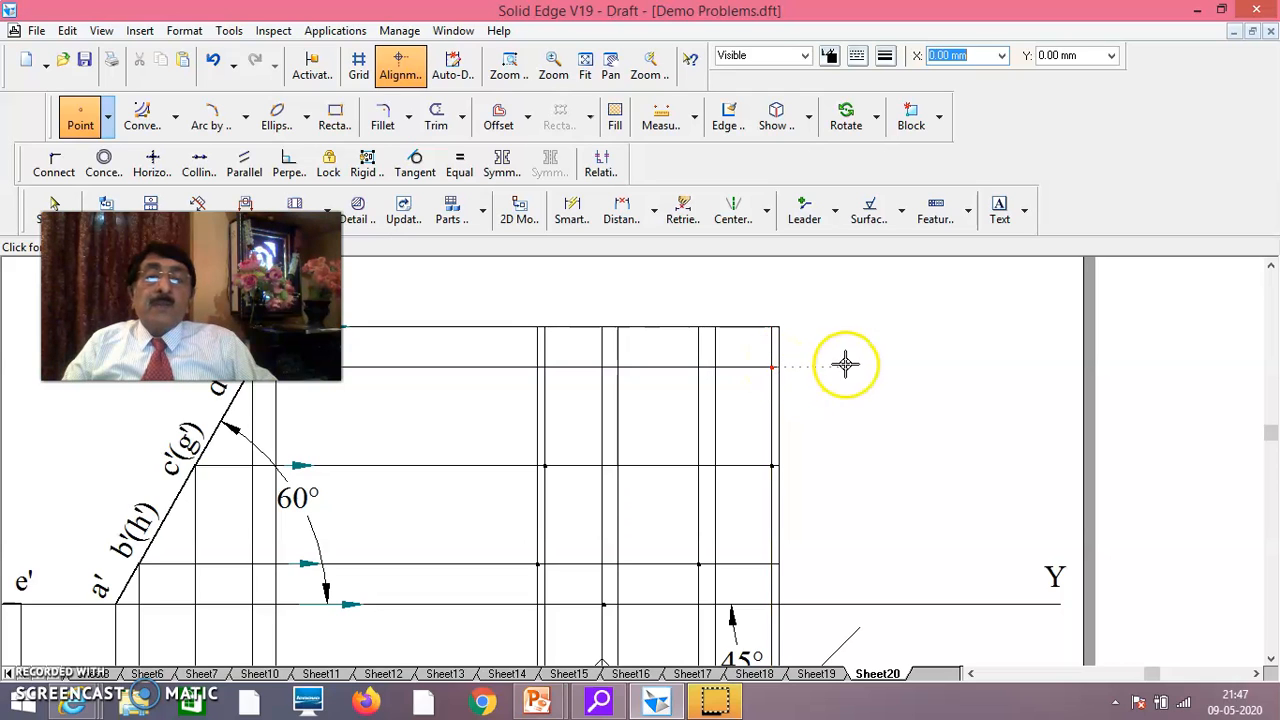
left_click(213, 60)
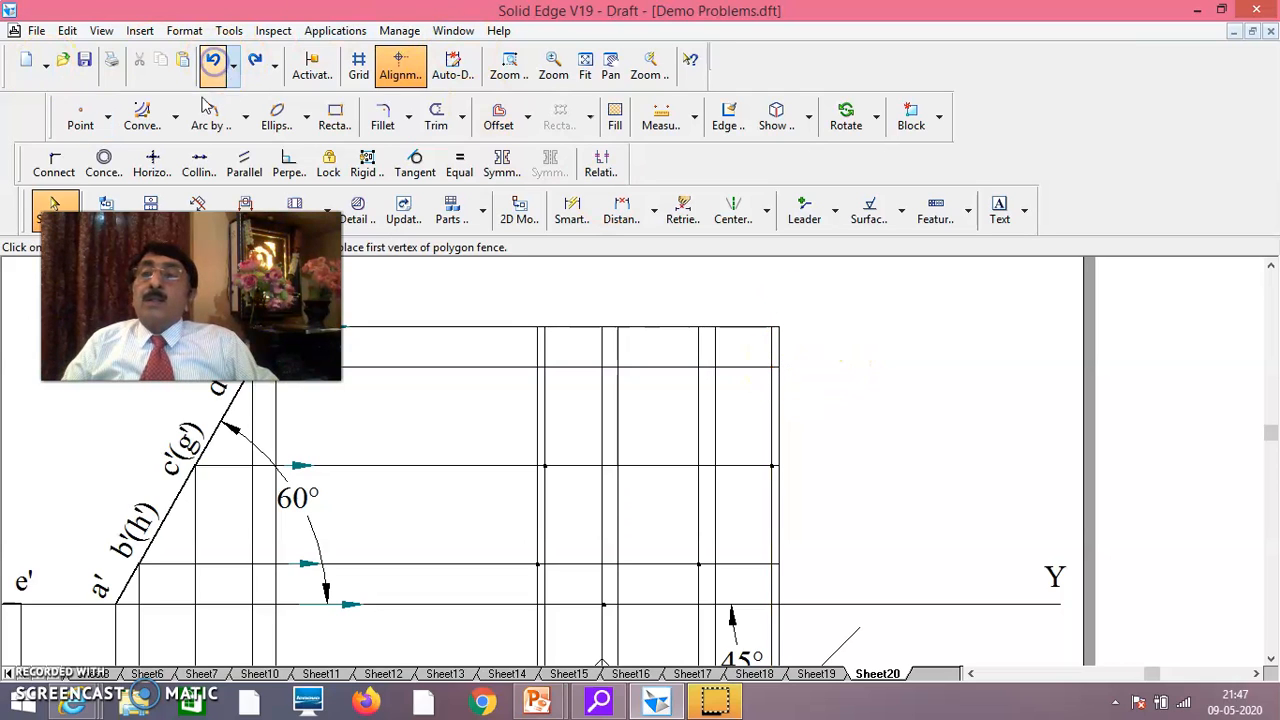
Try placing a 2.00 mm wide point where the d'(f') horizontal projector meets the vertical projector from d, and undo it.
left_click(83, 118)
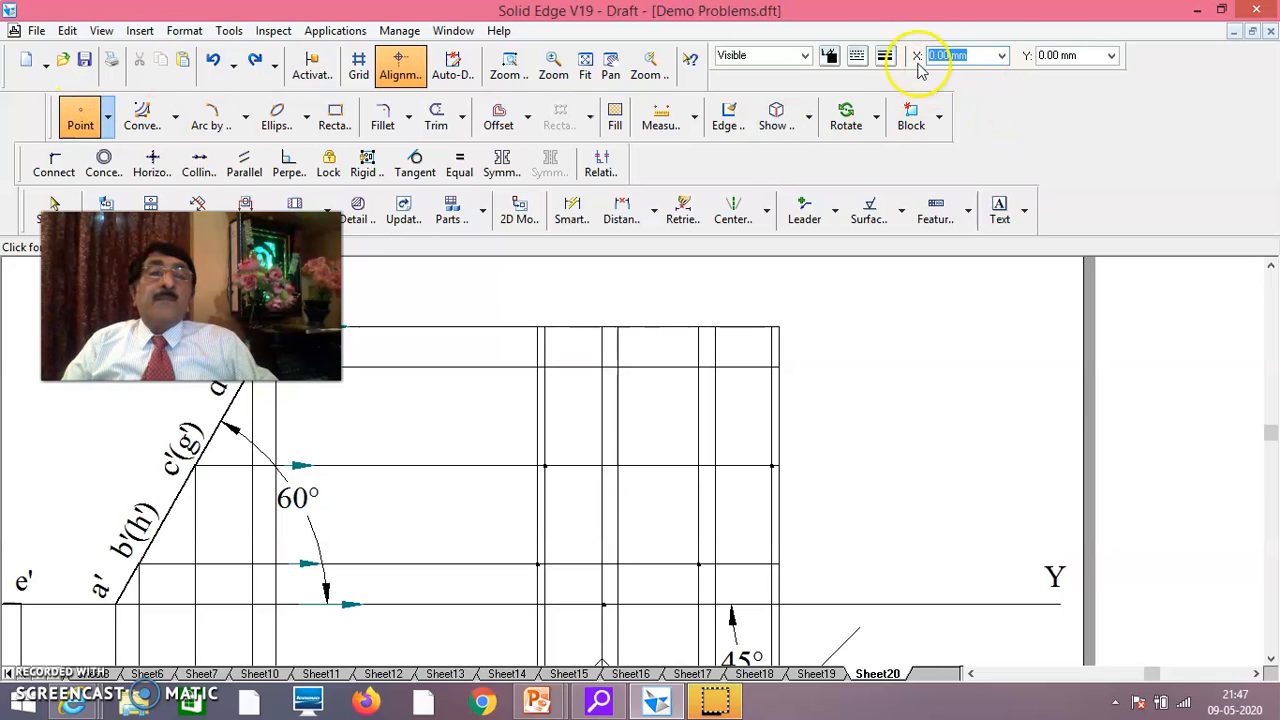
left_click(884, 57)
left_click(905, 176)
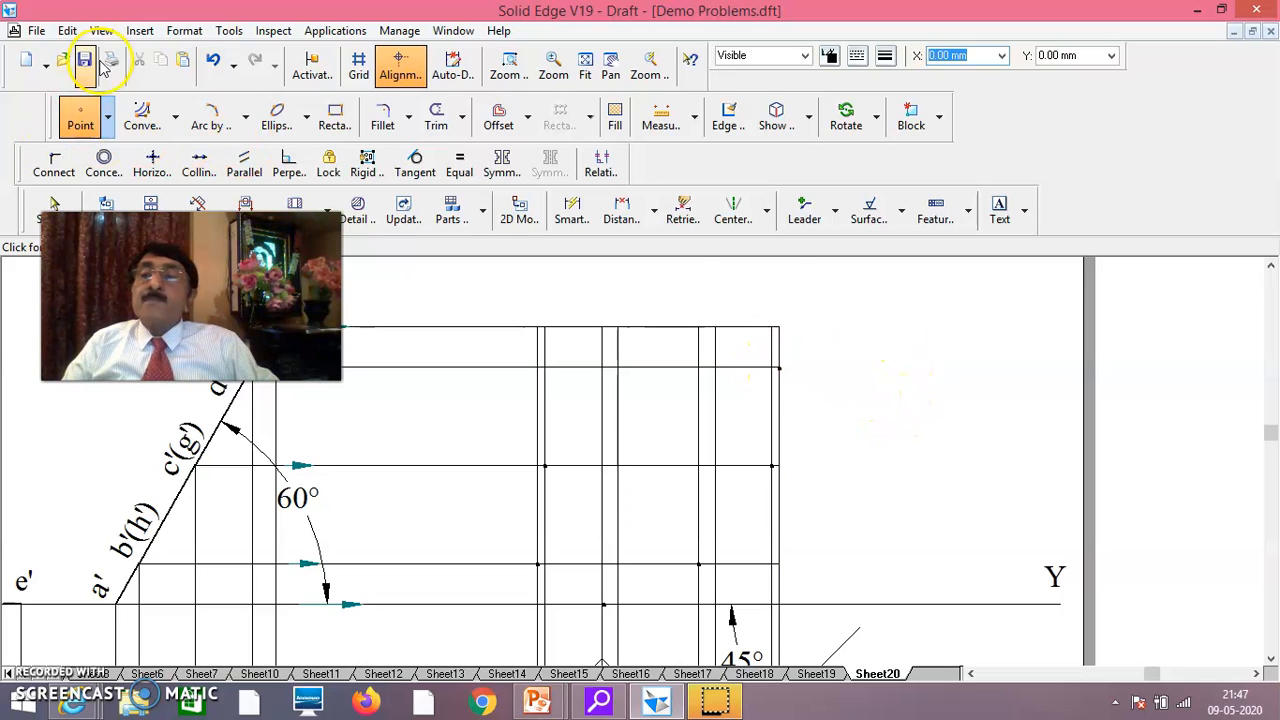
left_click(210, 60)
Mark final points d' and f' with 2.00 mm wide points where the d'(f') horizontal projector crosses the vertical projectors from d and f.
left_click(79, 116)
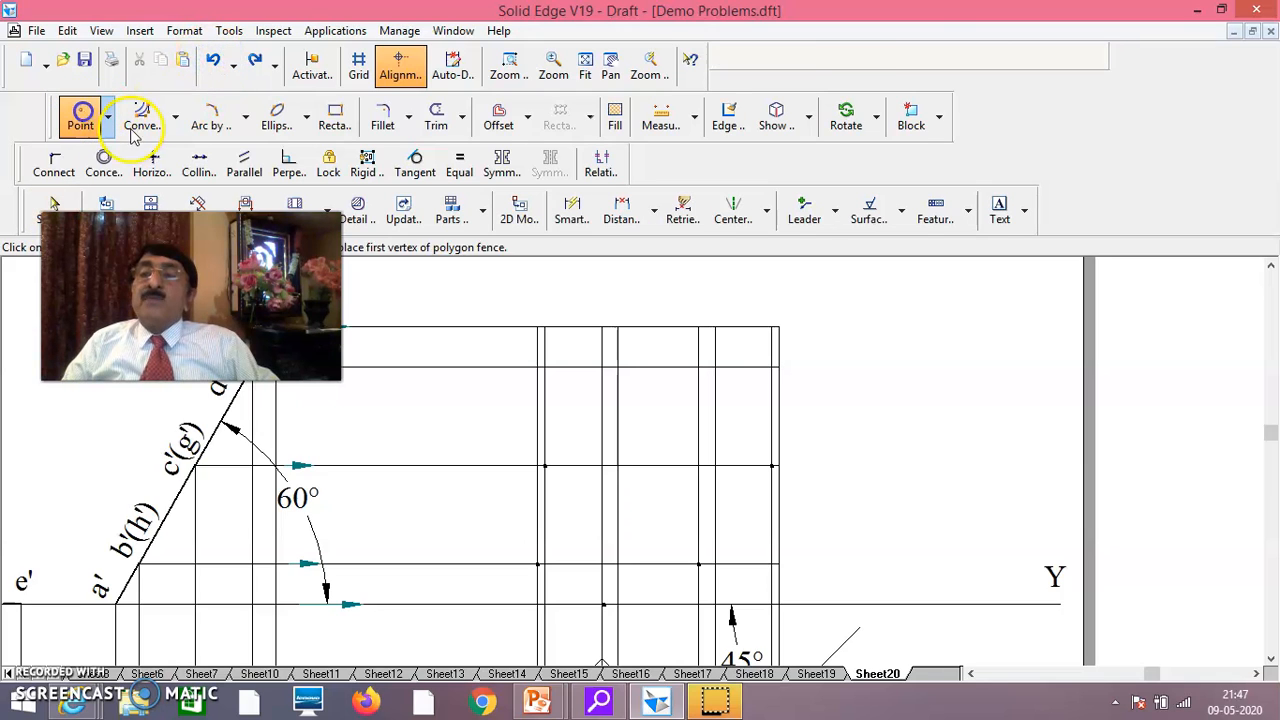
left_click(884, 58)
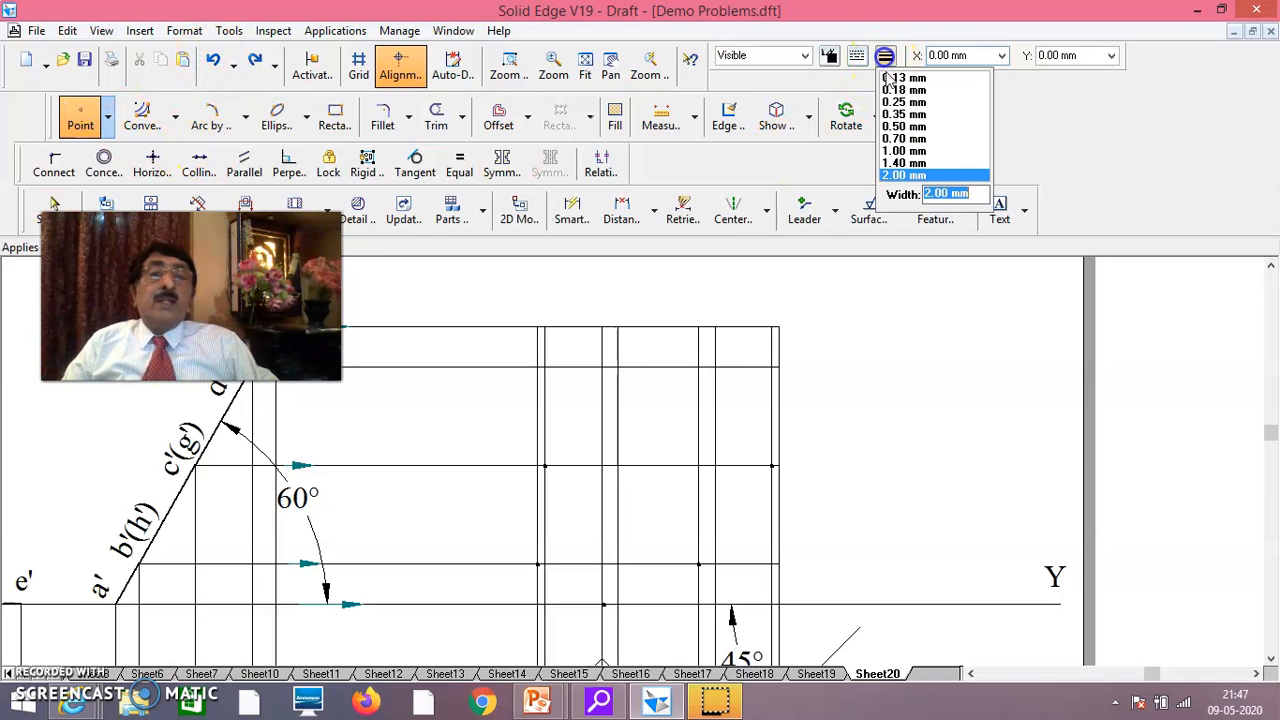
left_click(910, 176)
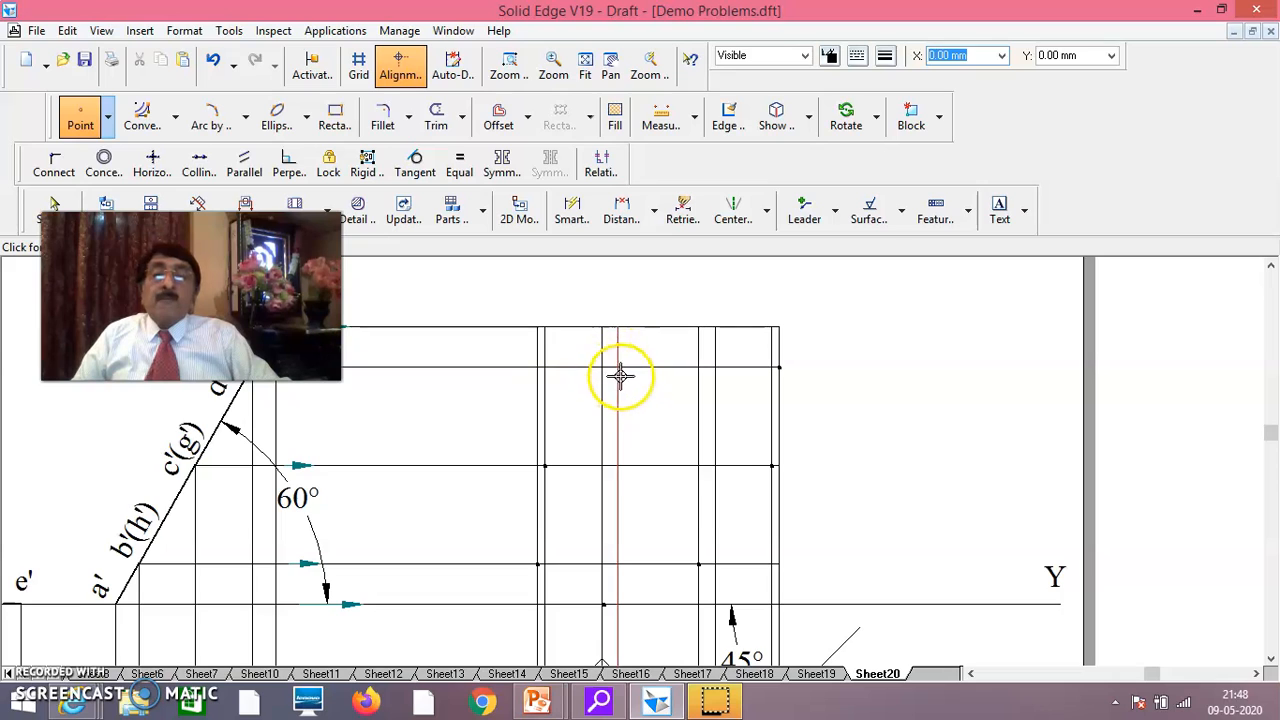
left_click(616, 368)
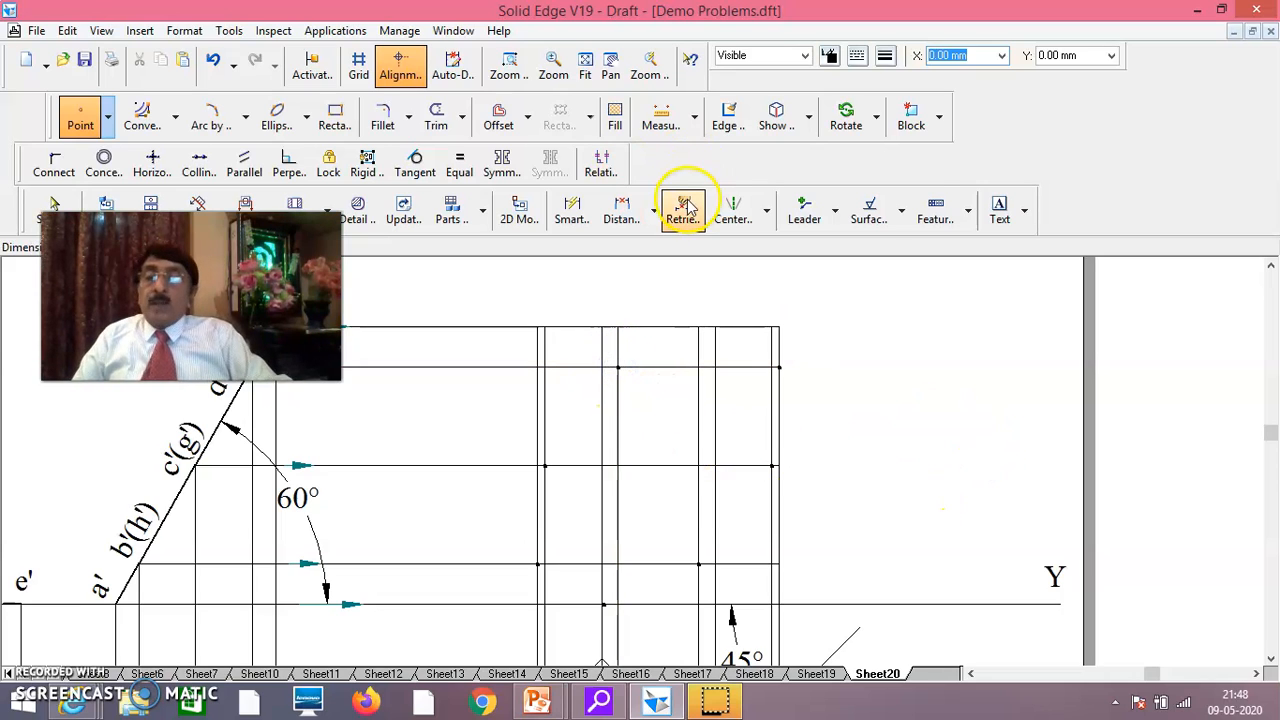
Mark final point e' with a 2.00 mm wide point where the e' horizontal projector crosses the vertical projector from e.
left_click(586, 65)
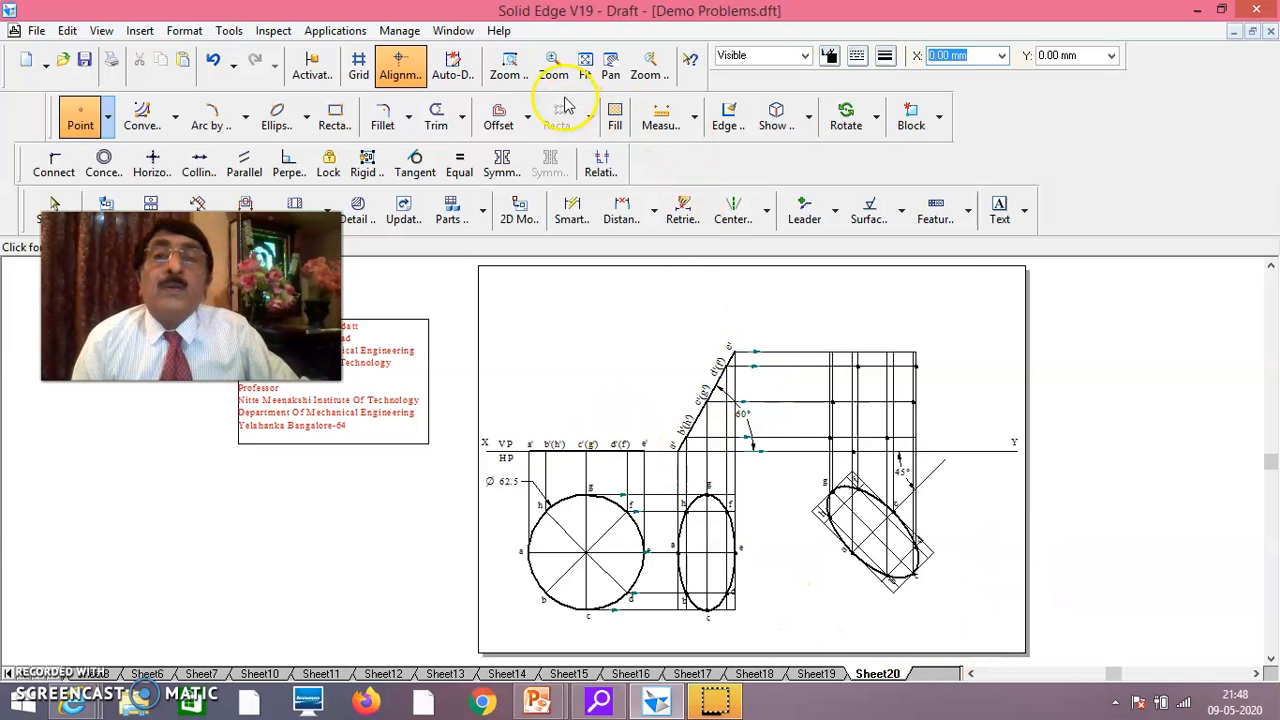
left_click(509, 66)
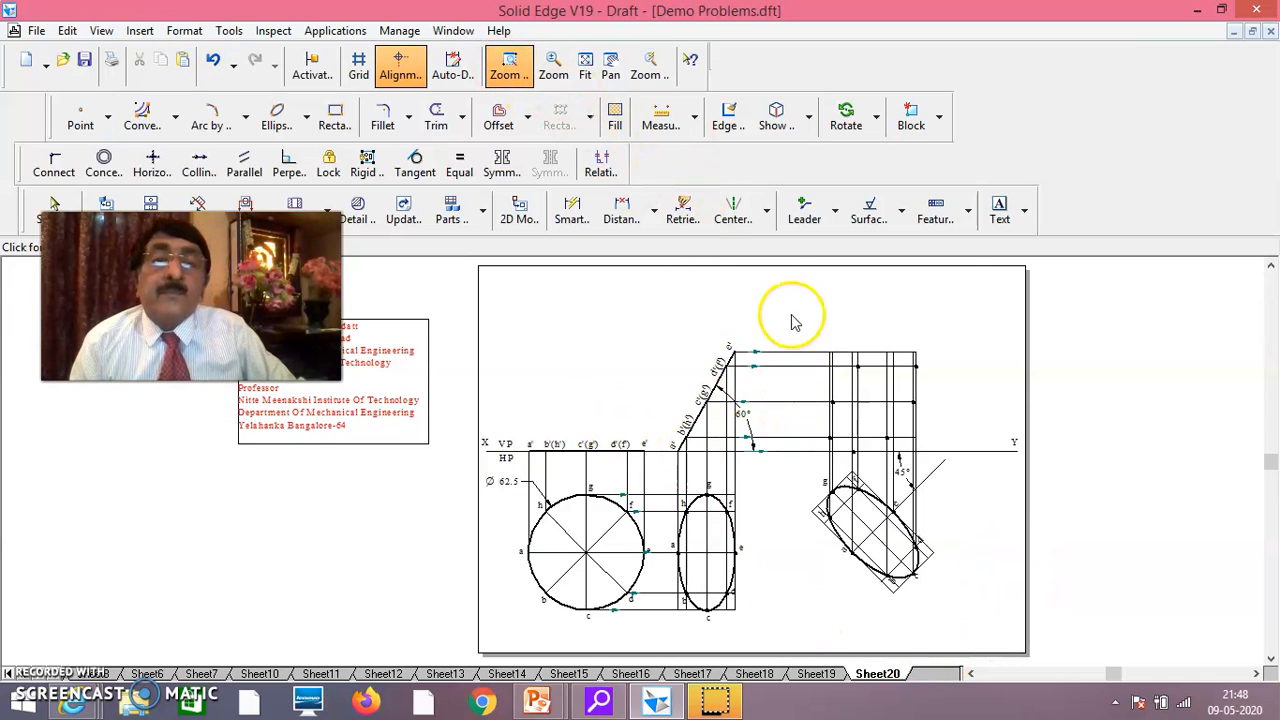
mouse_move(790, 315)
left_mouse_down()
mouse_move(797, 628)
mouse_move(1030, 632)
left_mouse_up()
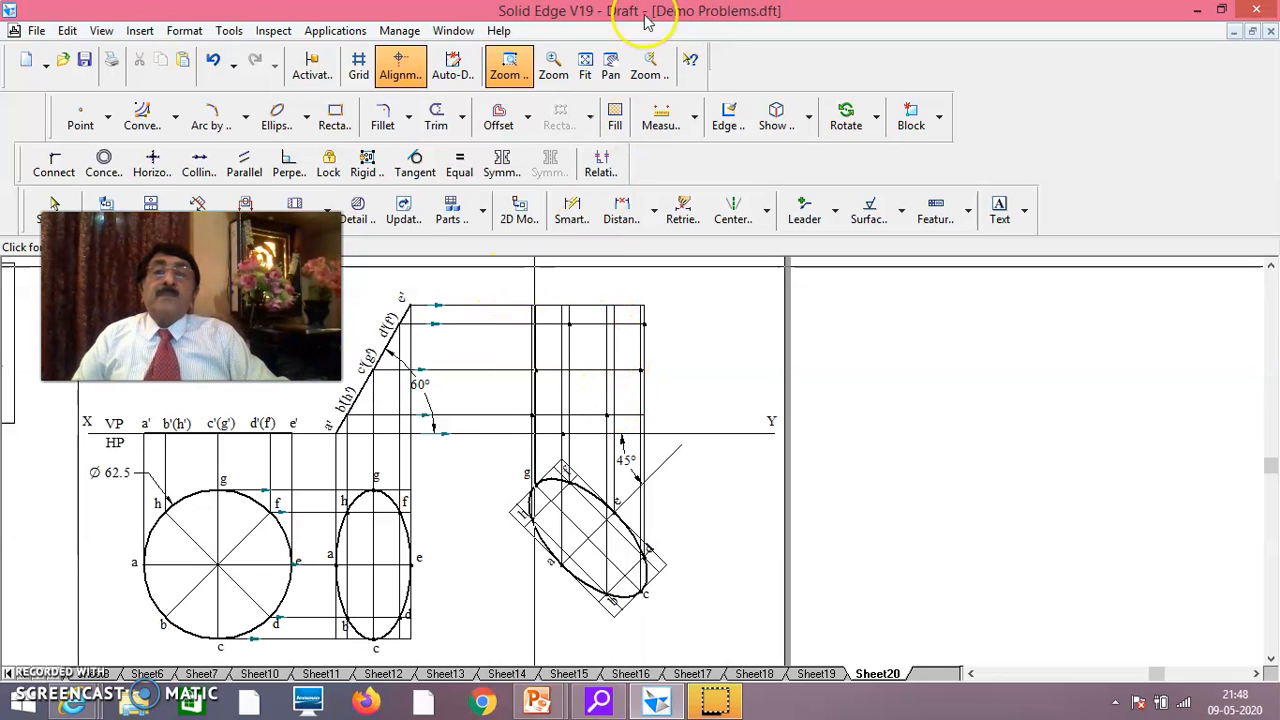
left_click(530, 82)
left_click_drag(495, 276, 533, 445)
left_click_drag(680, 455, 690, 452)
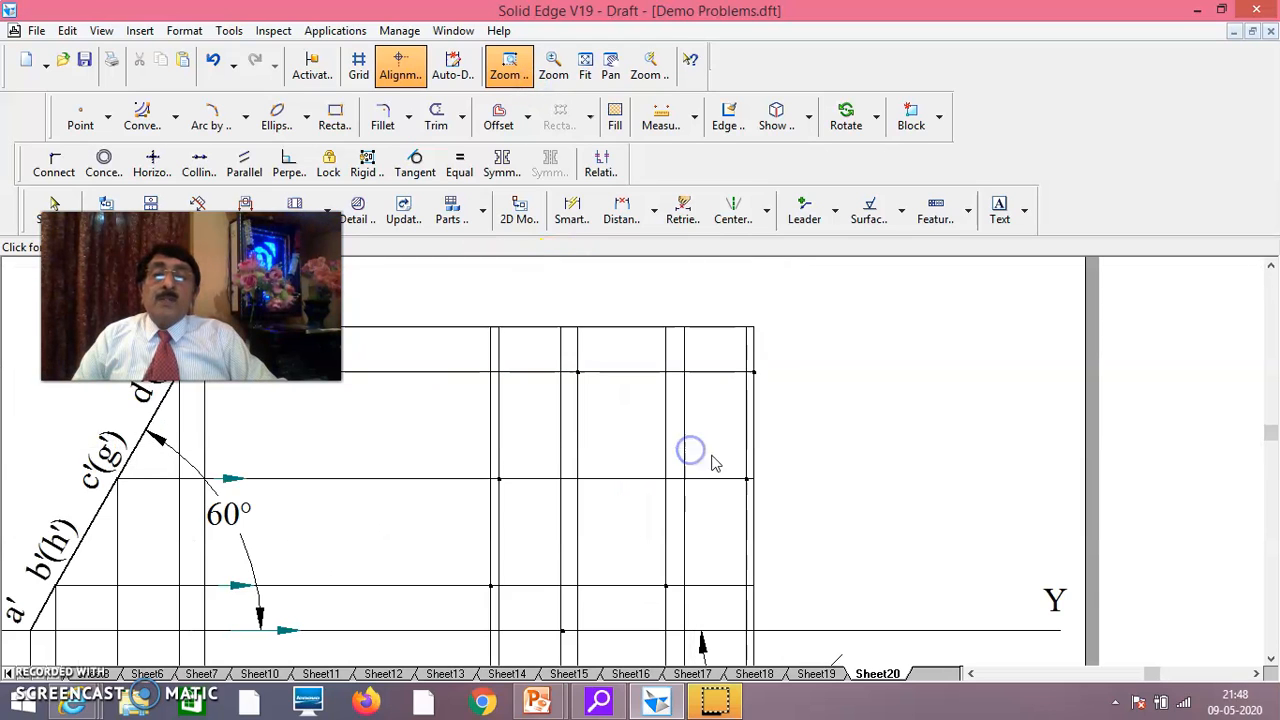
left_click(80, 116)
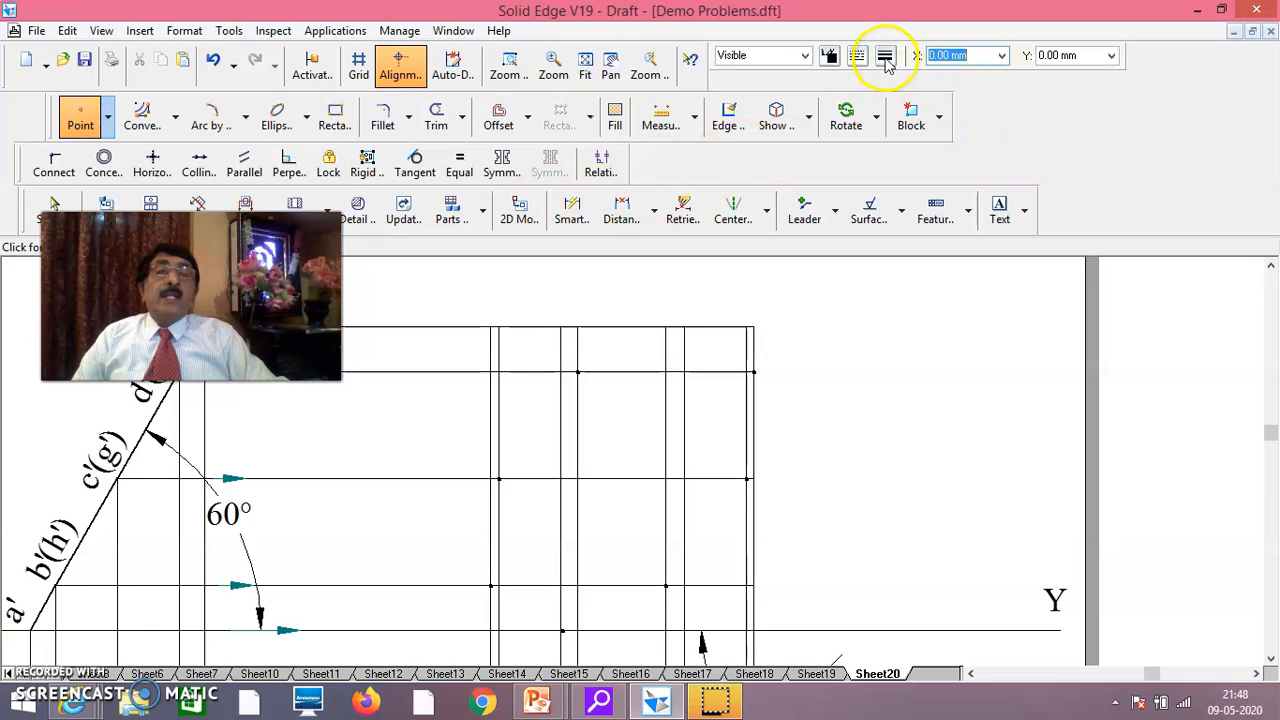
left_click(885, 56)
left_click(912, 176)
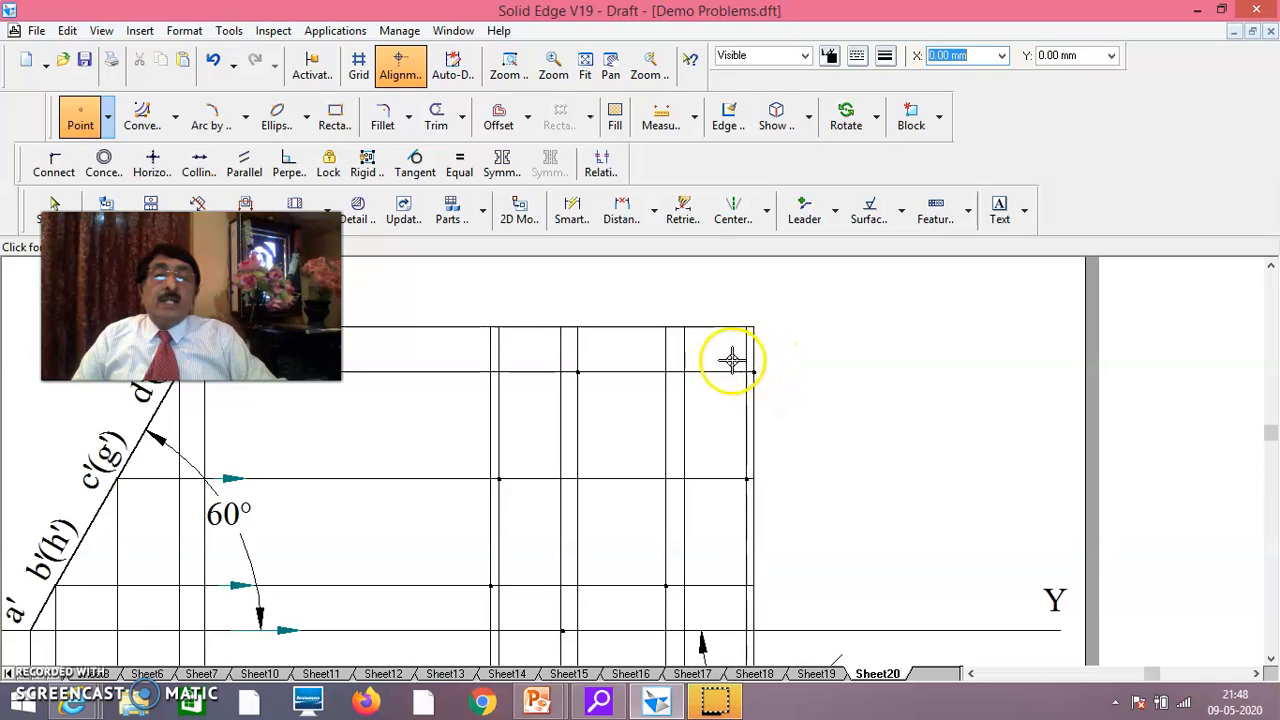
left_click(683, 325)
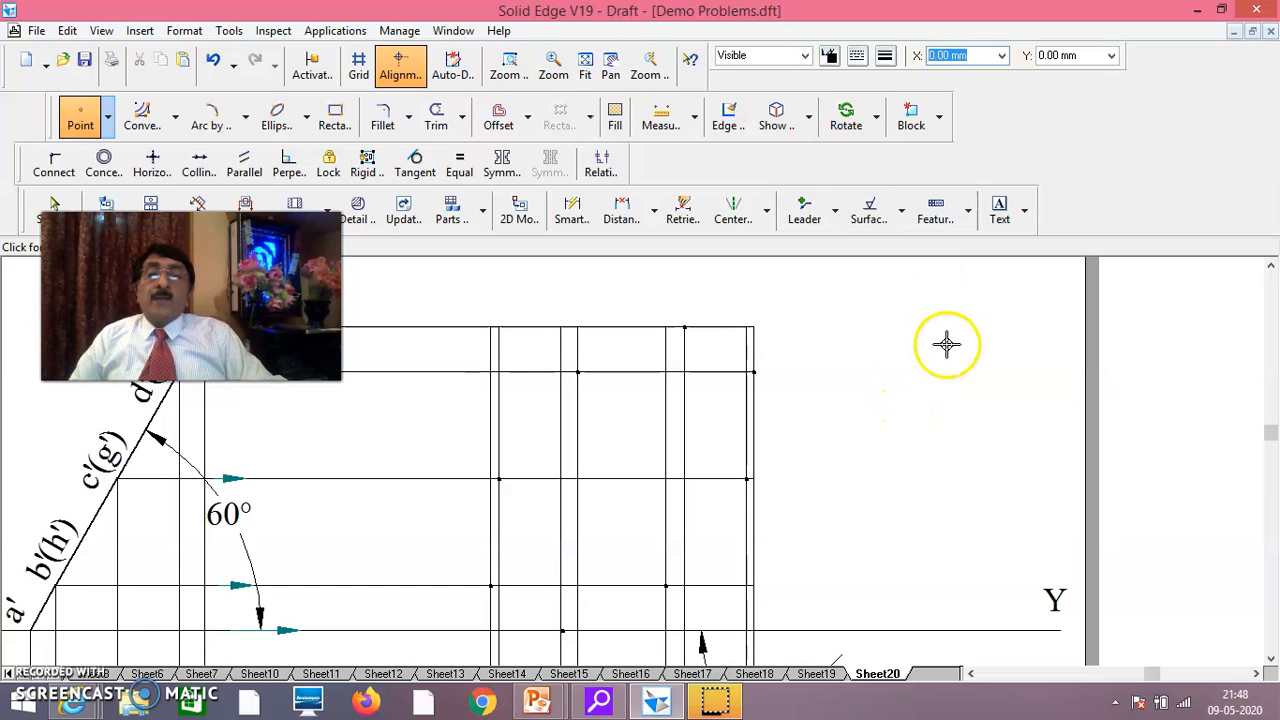
left_click(585, 65)
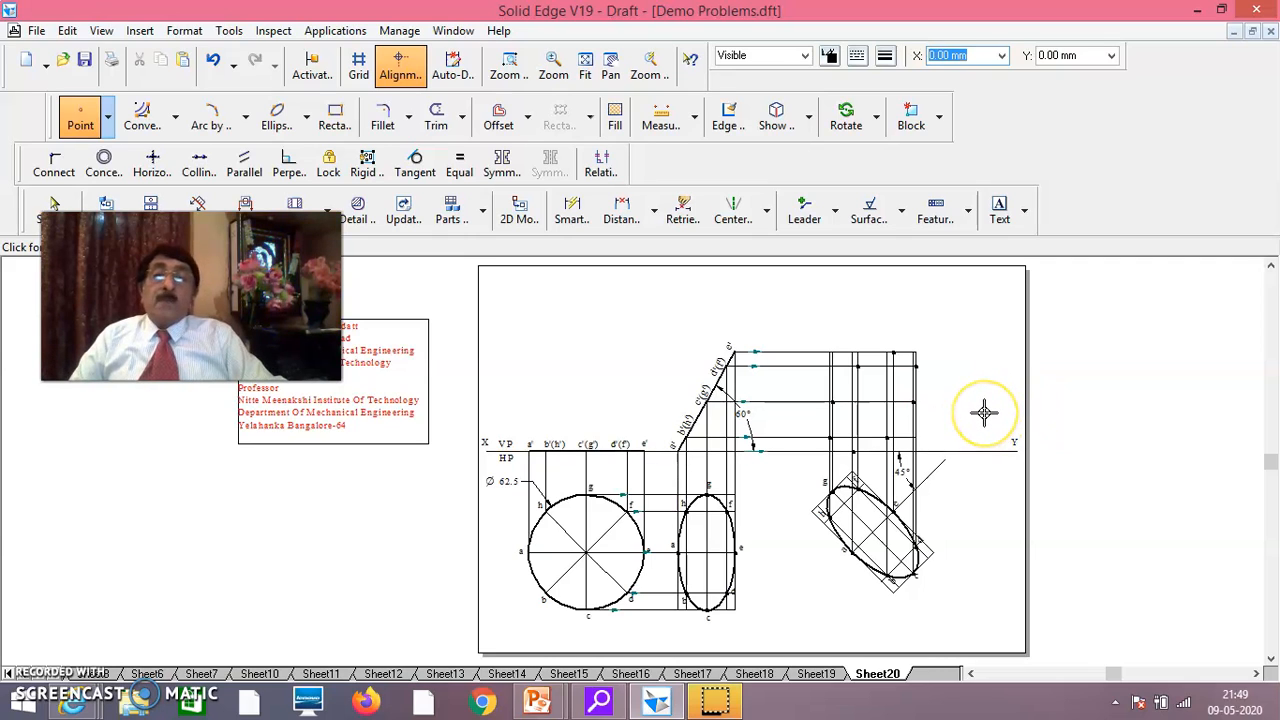
left_click(957, 394)
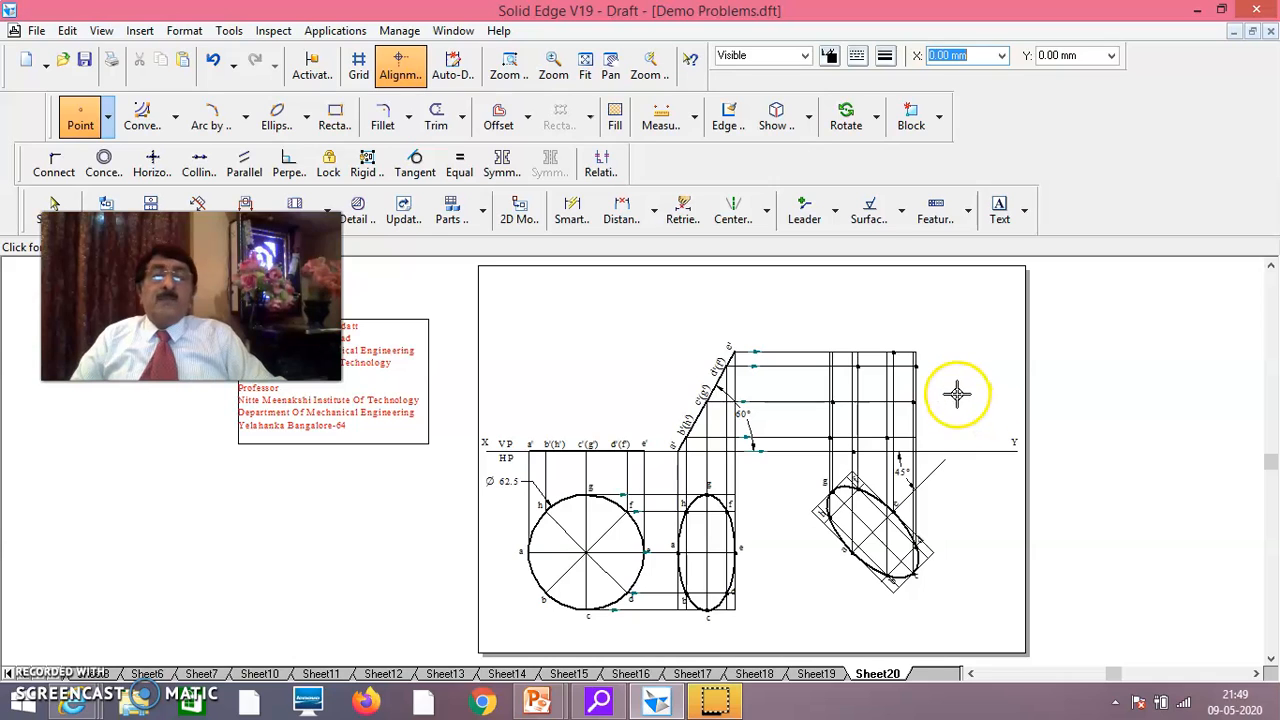